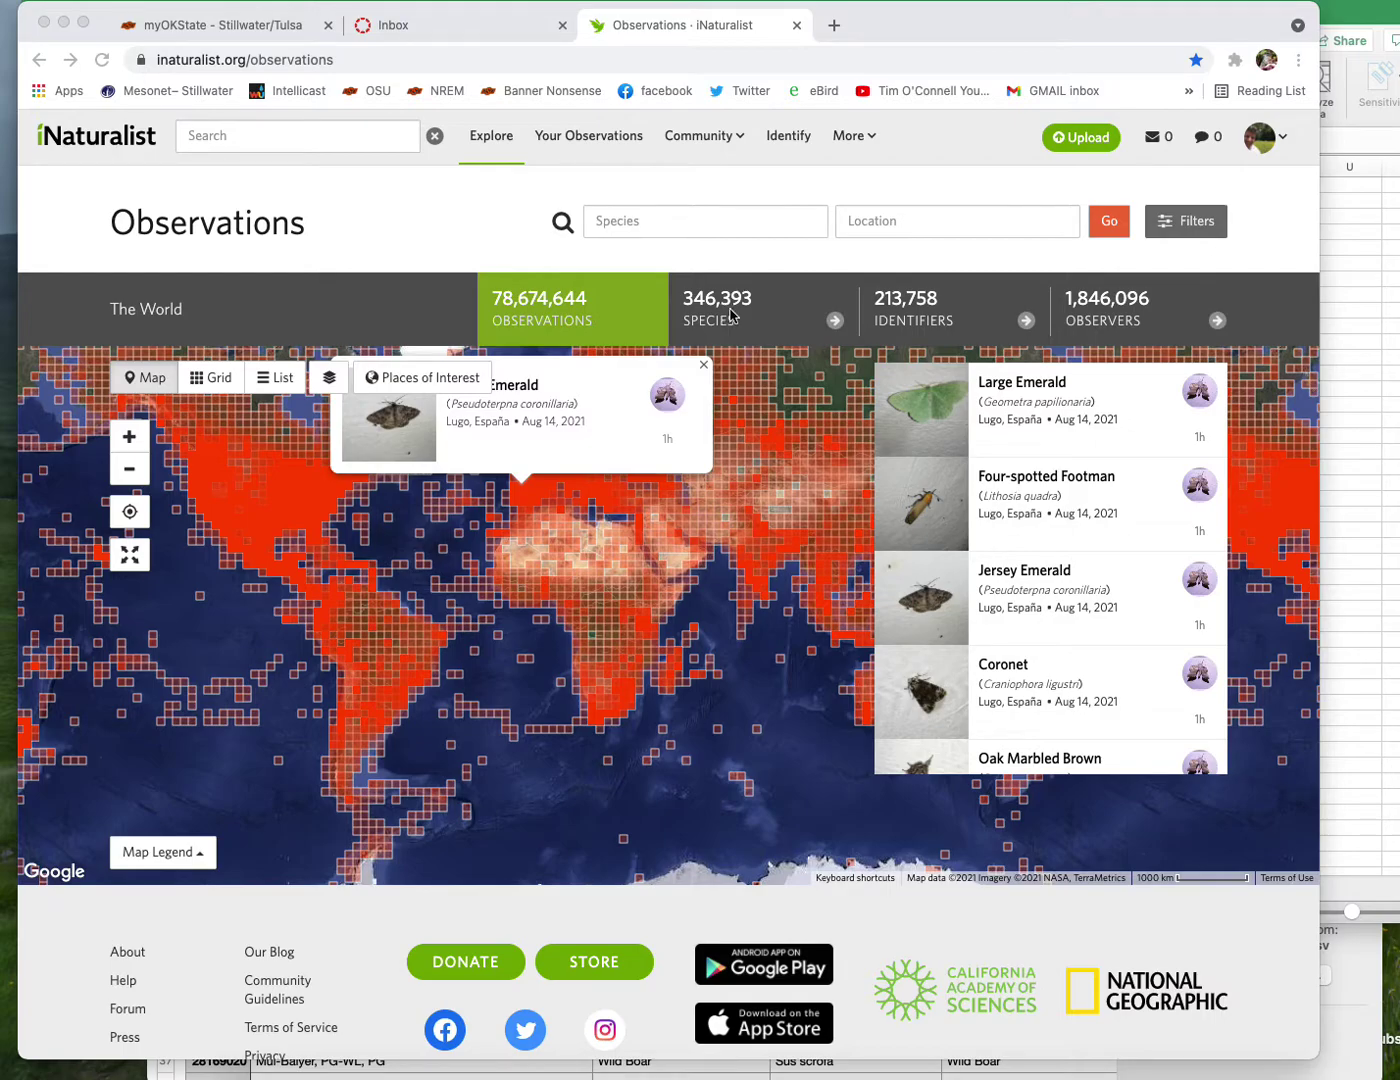
Filter the explored observations to the mammals category with Research Grade quality.
left_click(492, 136)
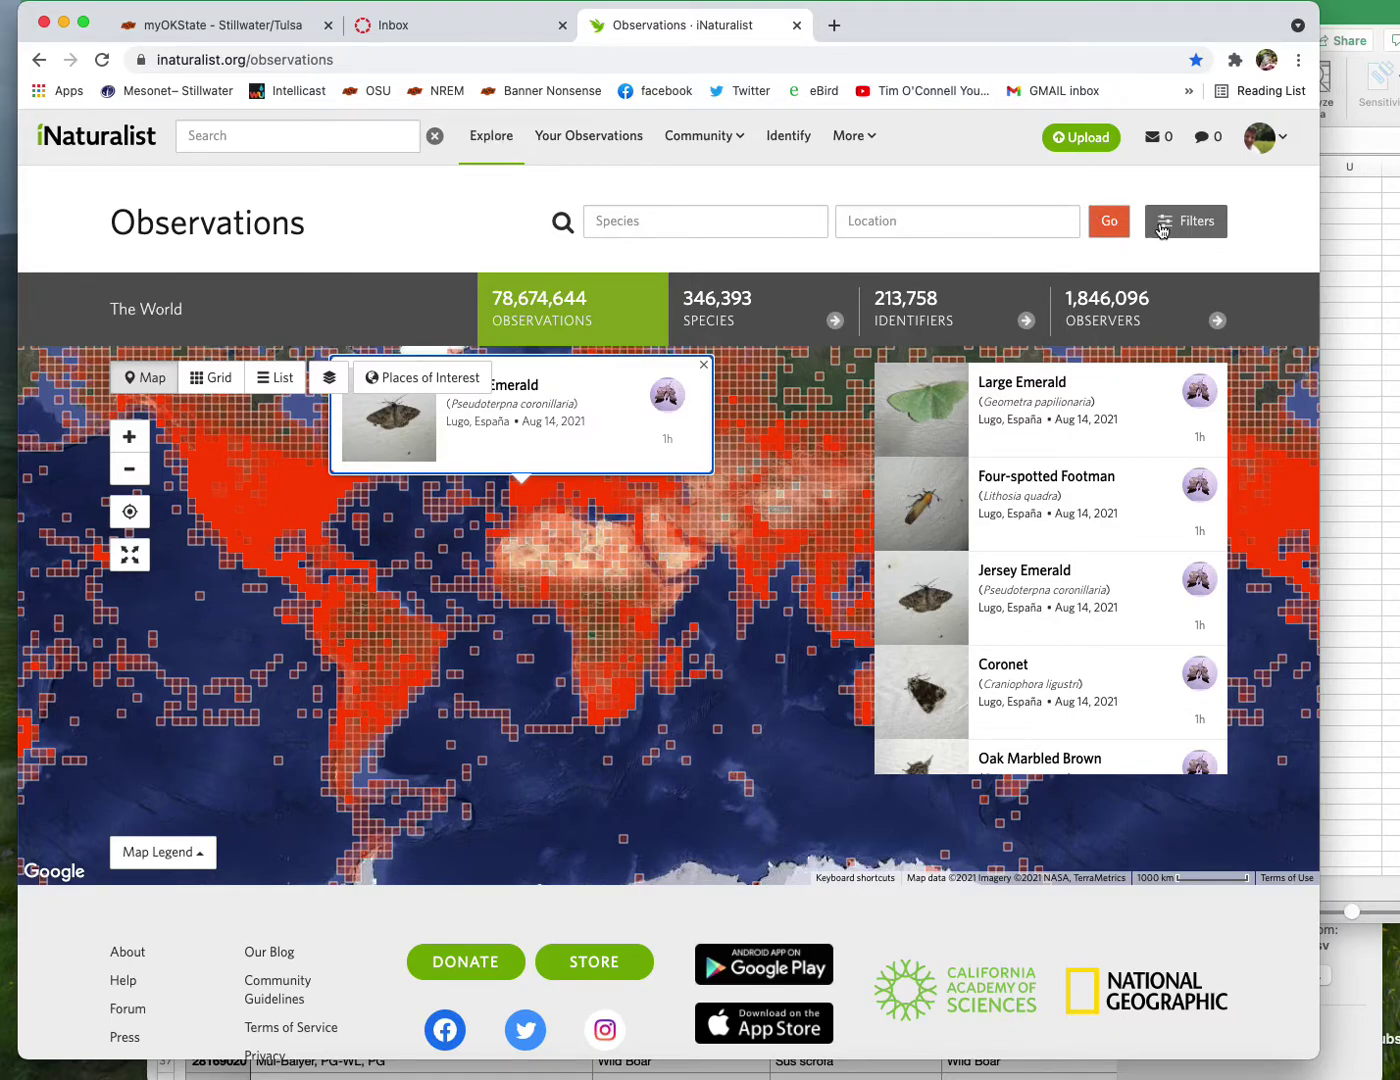
left_click(1194, 226)
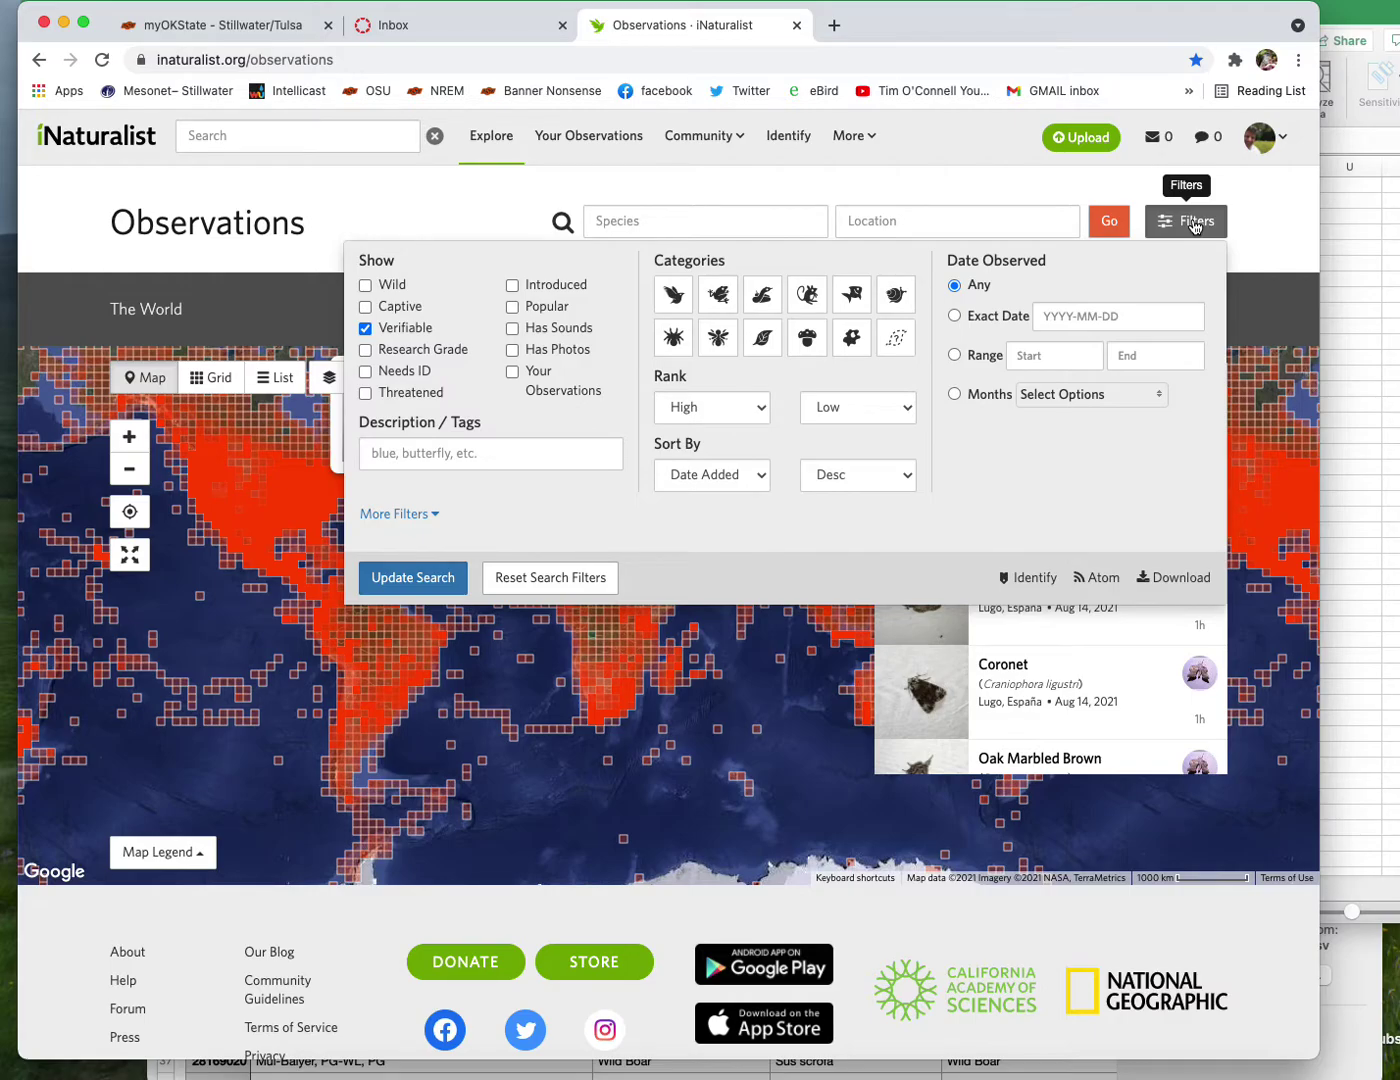
left_click(809, 295)
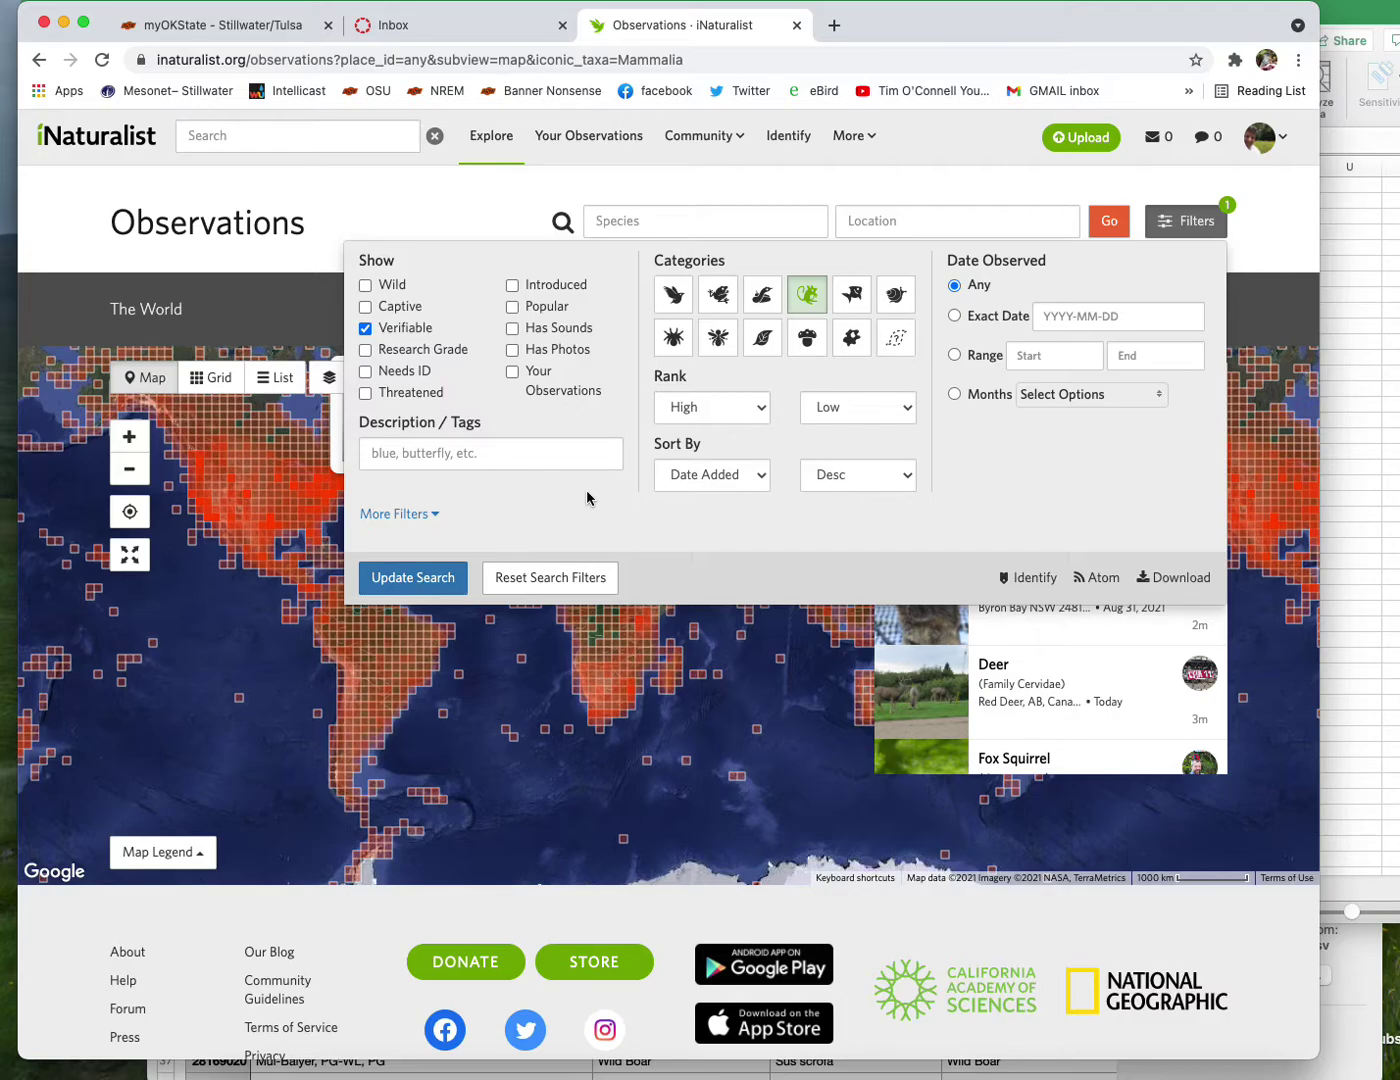
left_click(365, 350)
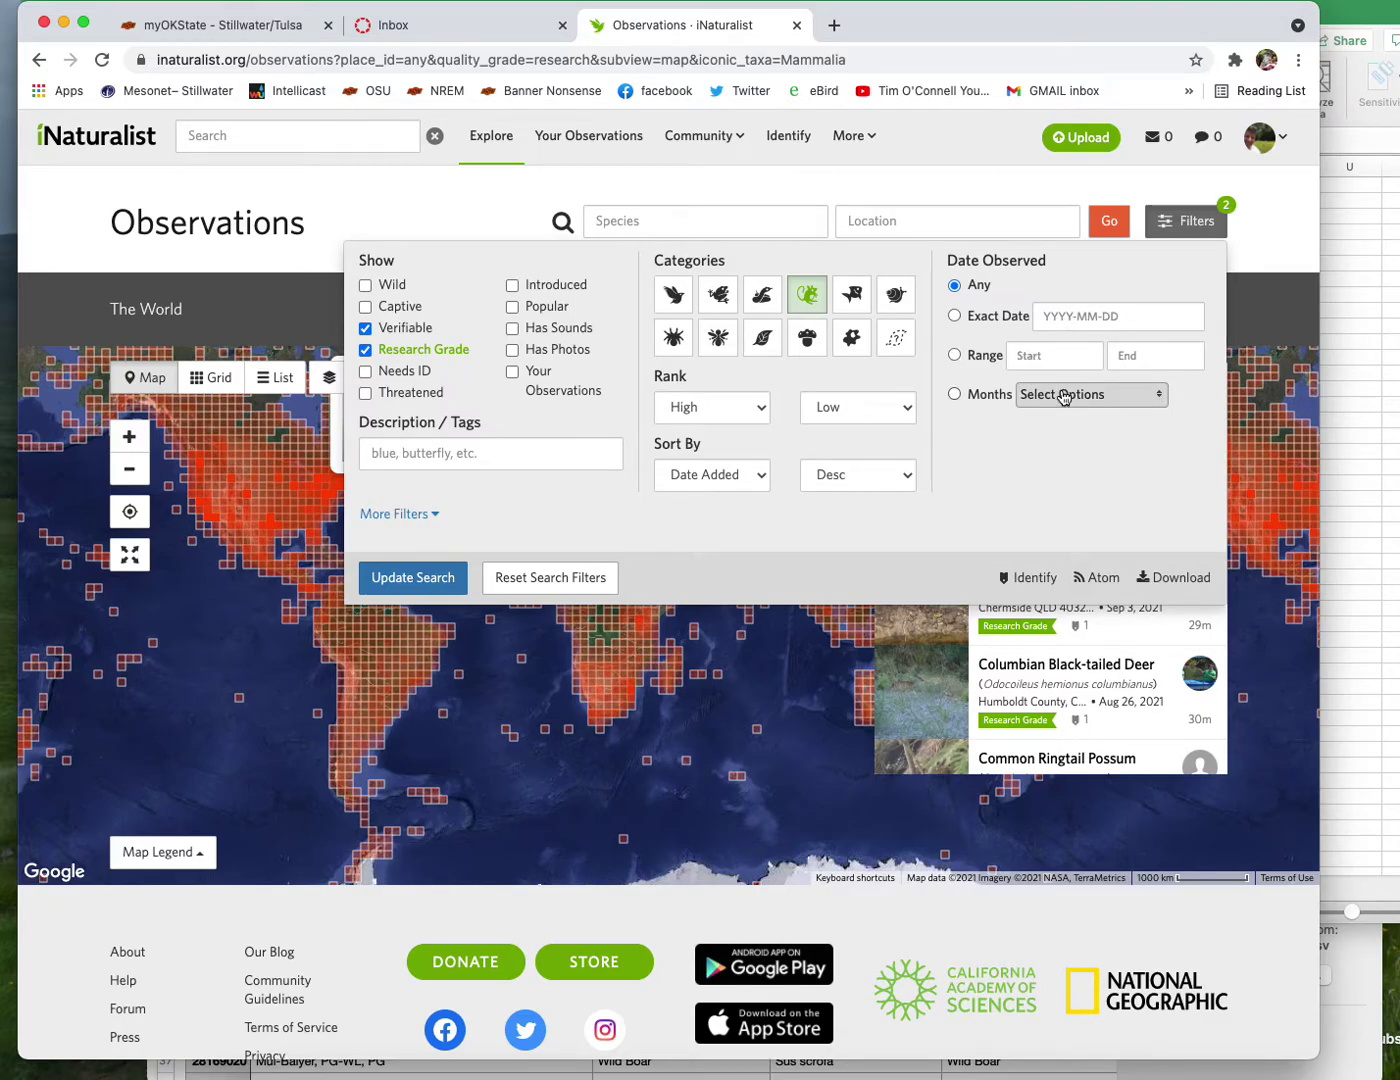
Expand the additional filters and restrict the observations to the country Papua New Guinea.
left_click(436, 517)
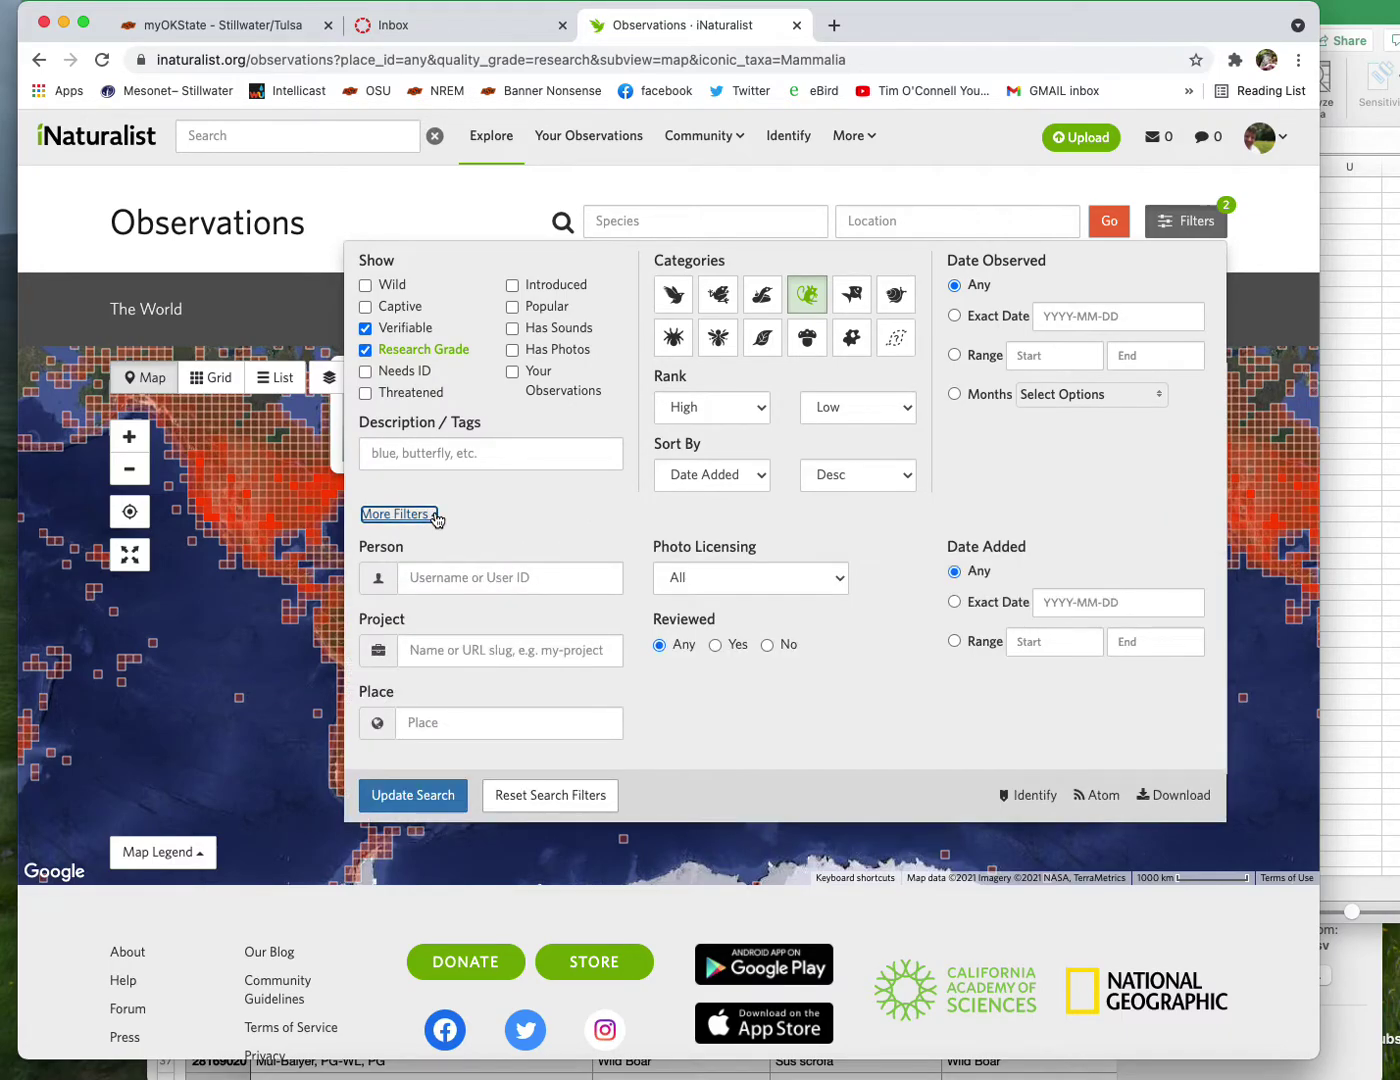
left_click(410, 722)
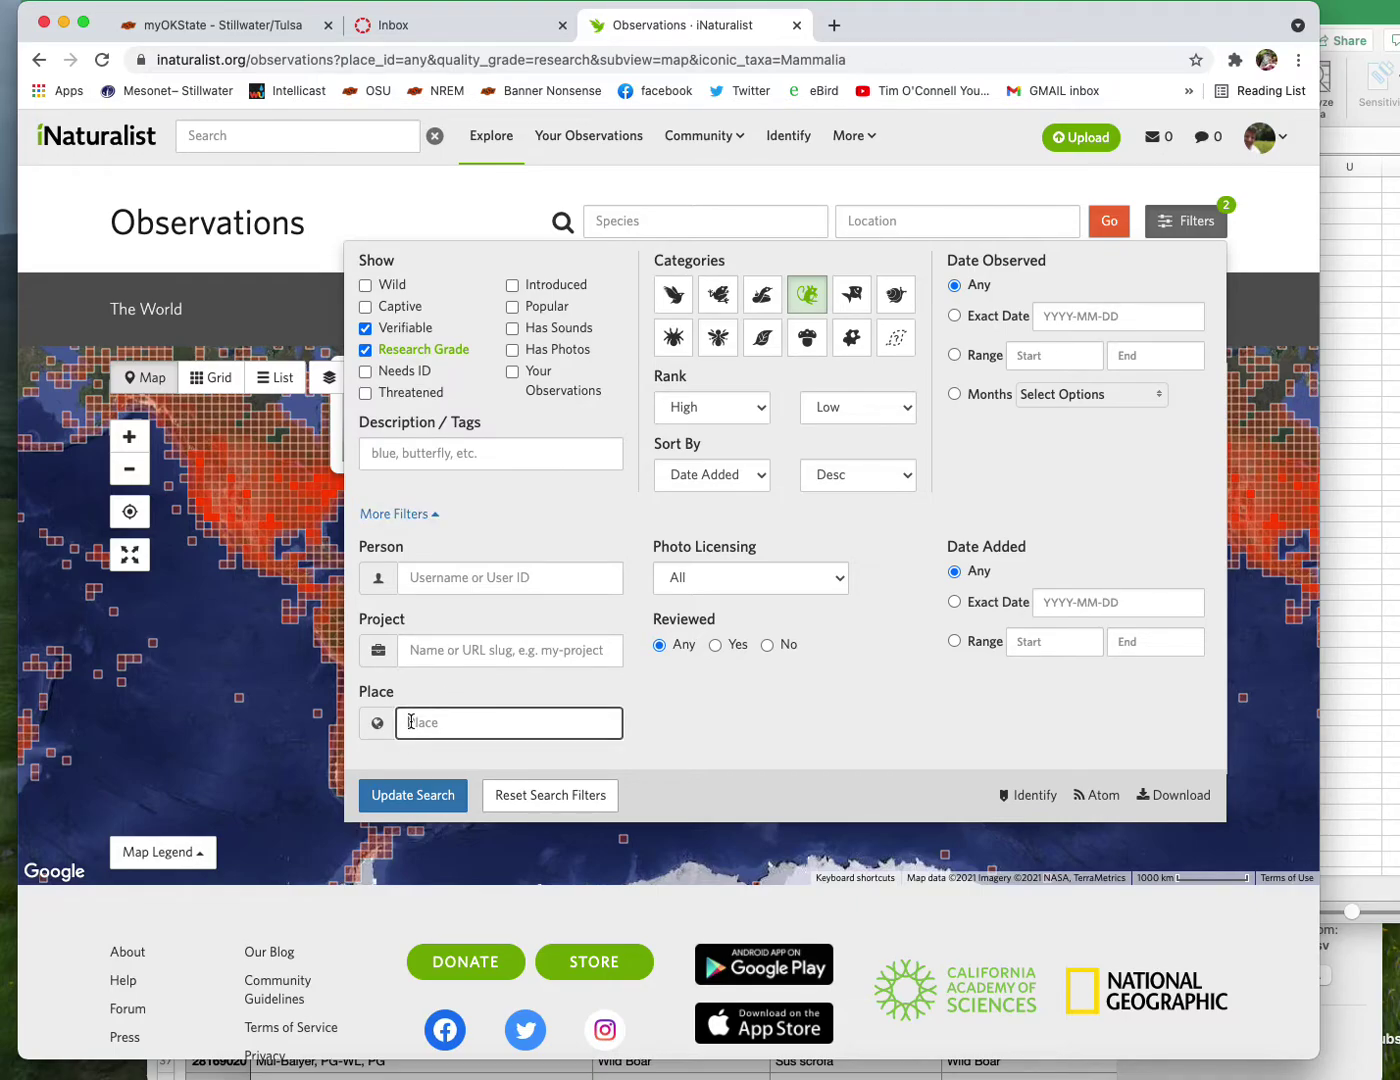
type("Papu")
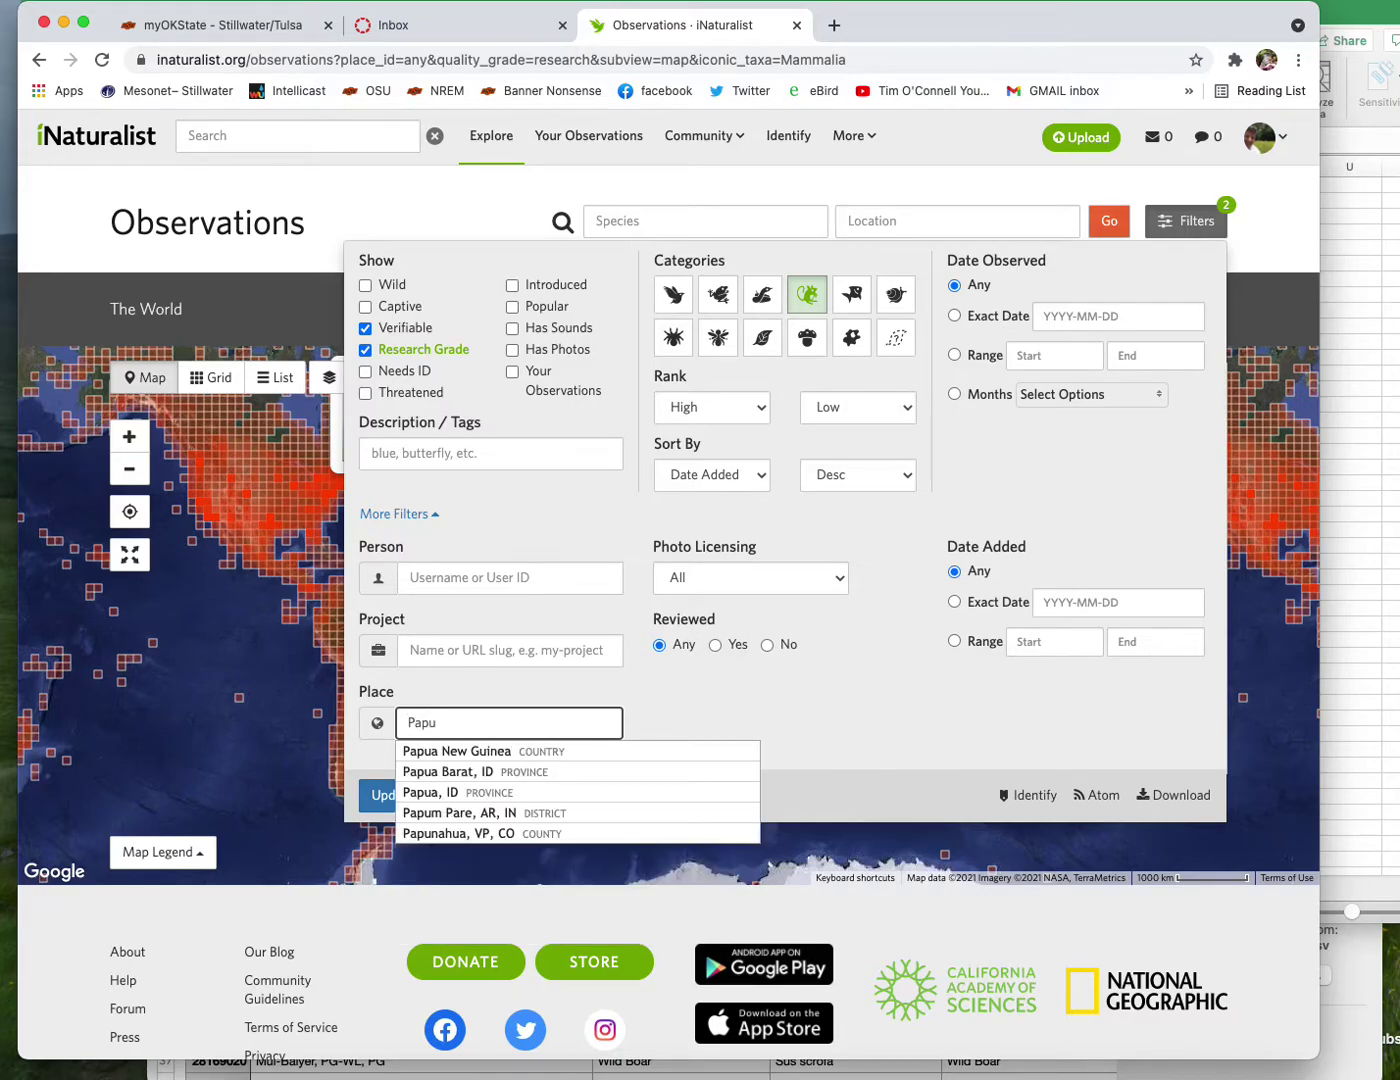
left_click(466, 757)
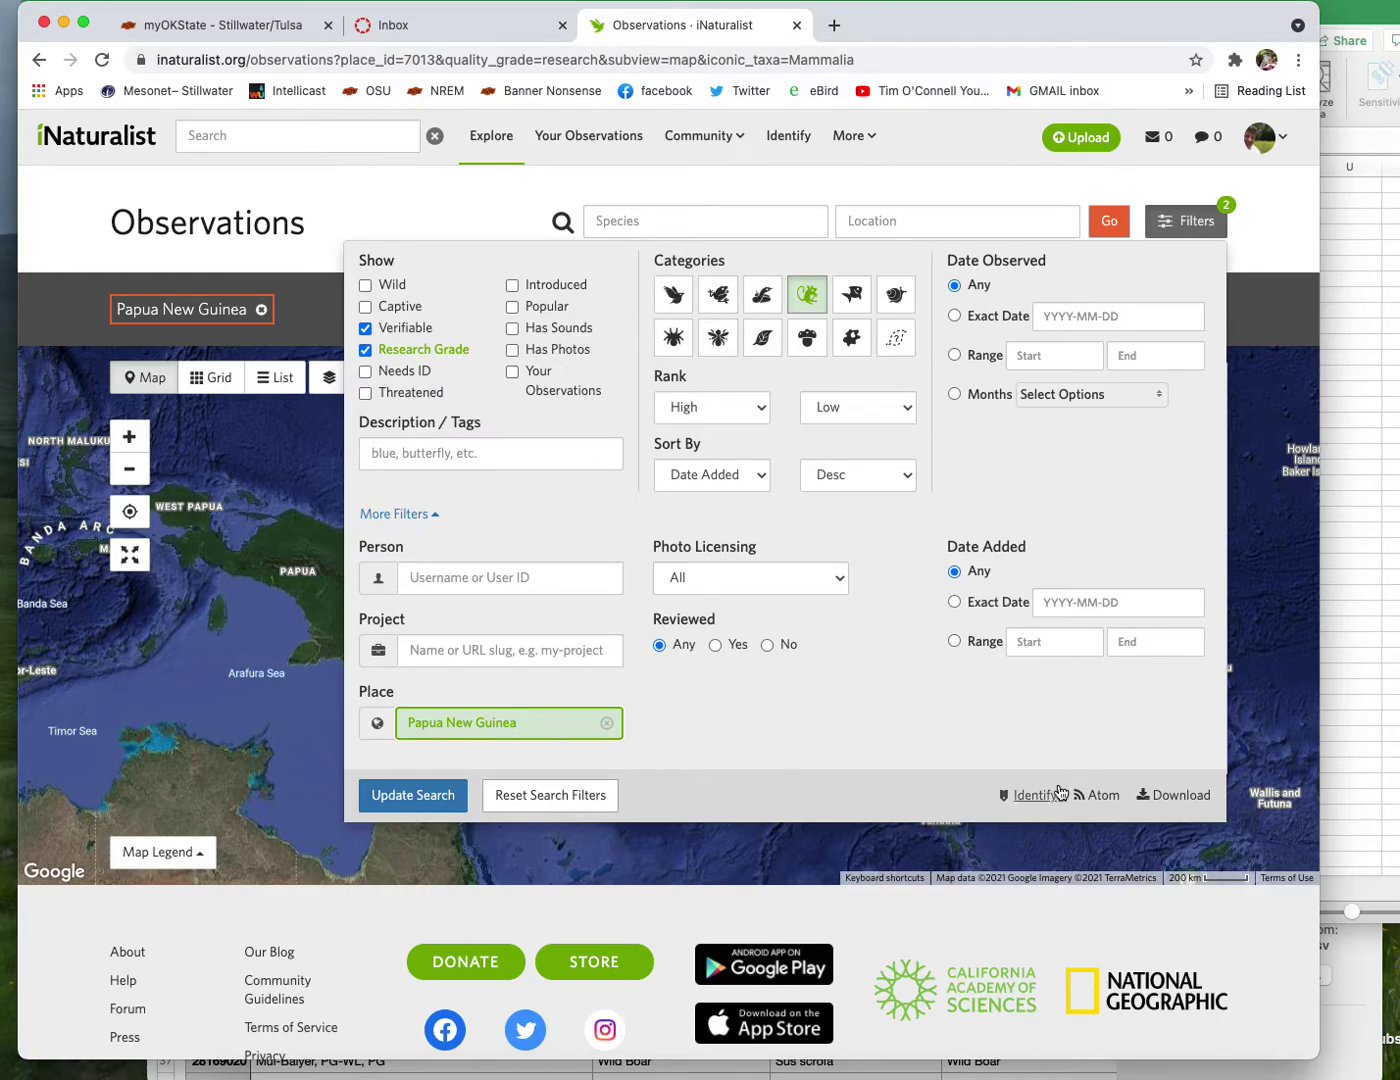
Start a download export of the filtered observations and deselect every Basic, Geo and Taxon column.
left_click(1183, 796)
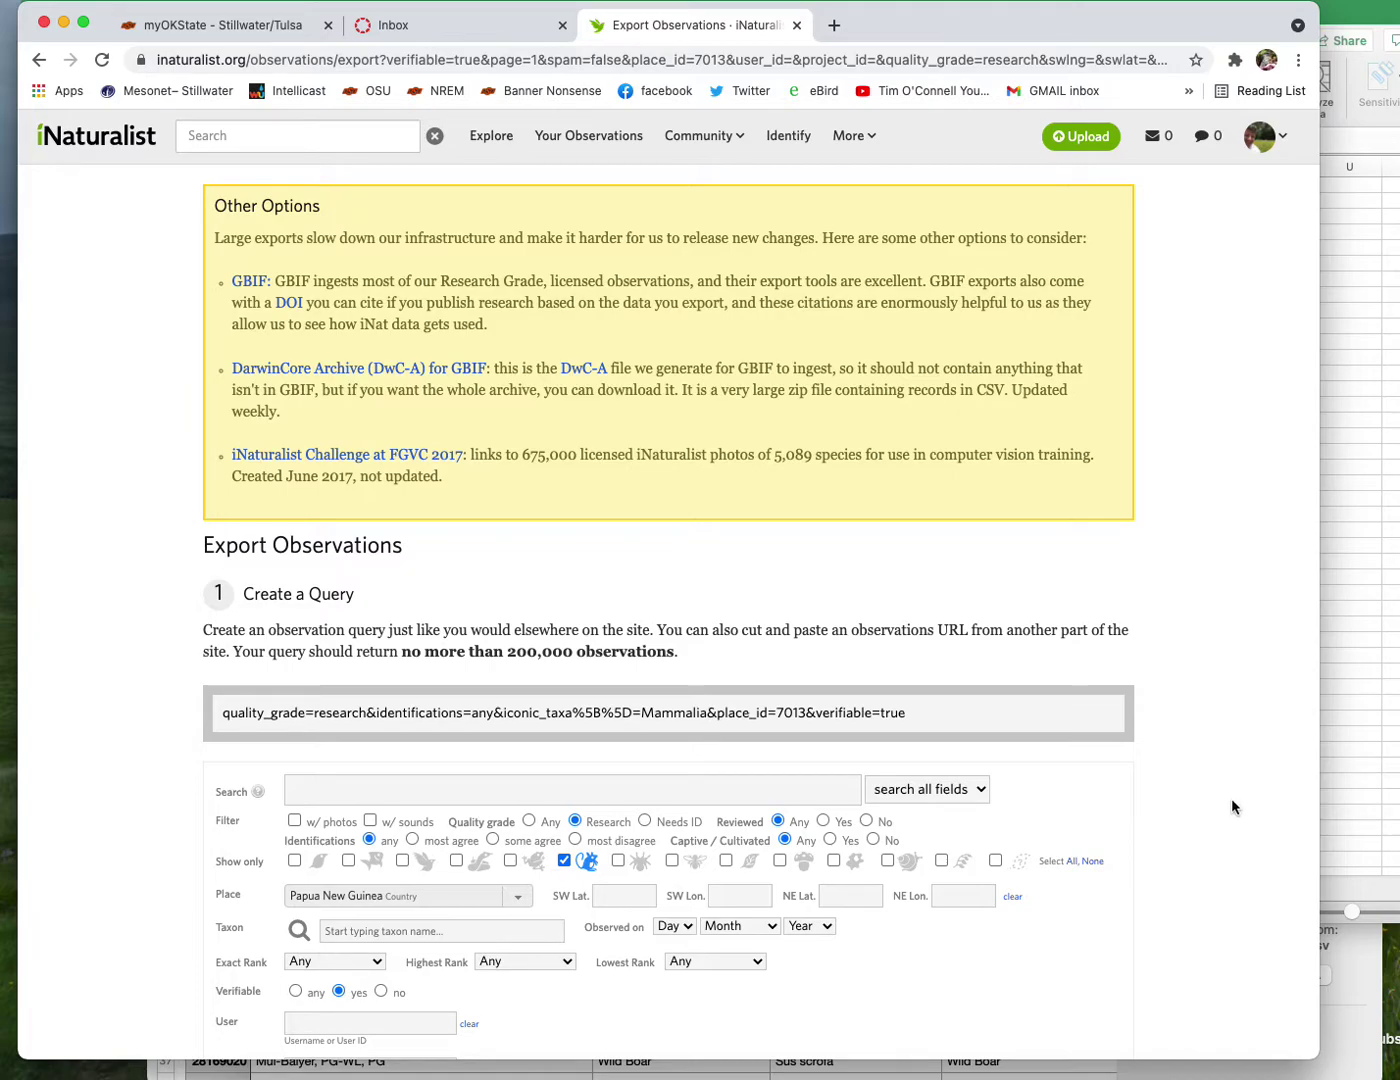
scroll(1231, 798, "down", 5)
scroll(1232, 806, "down", 3)
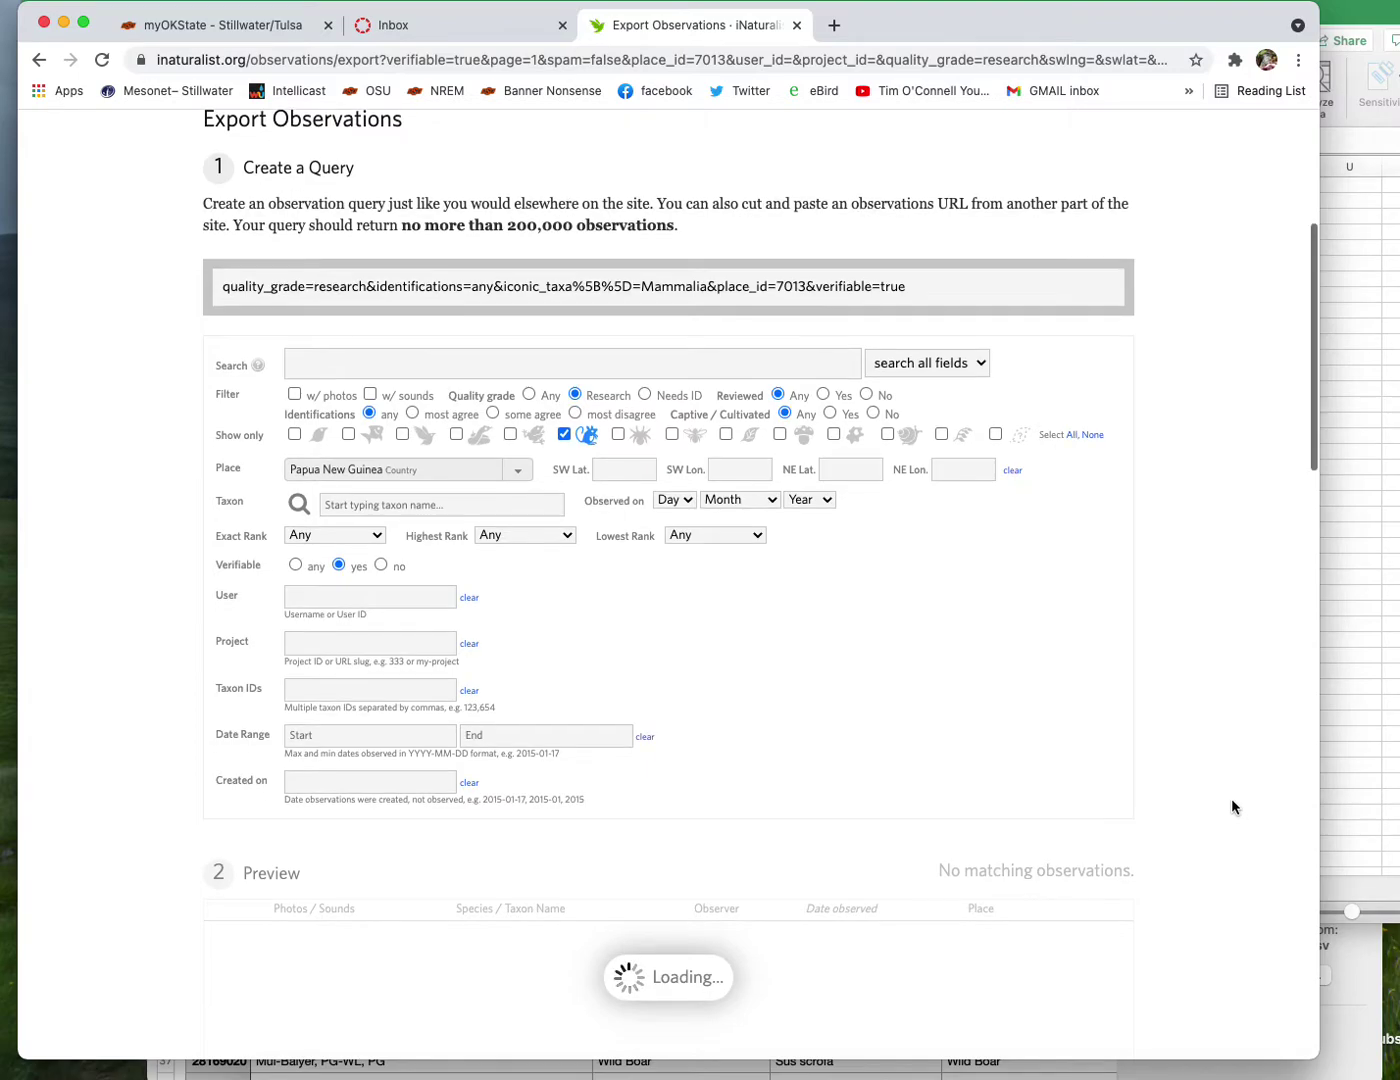
scroll(1231, 804, "down", 8)
scroll(1232, 806, "down", 12)
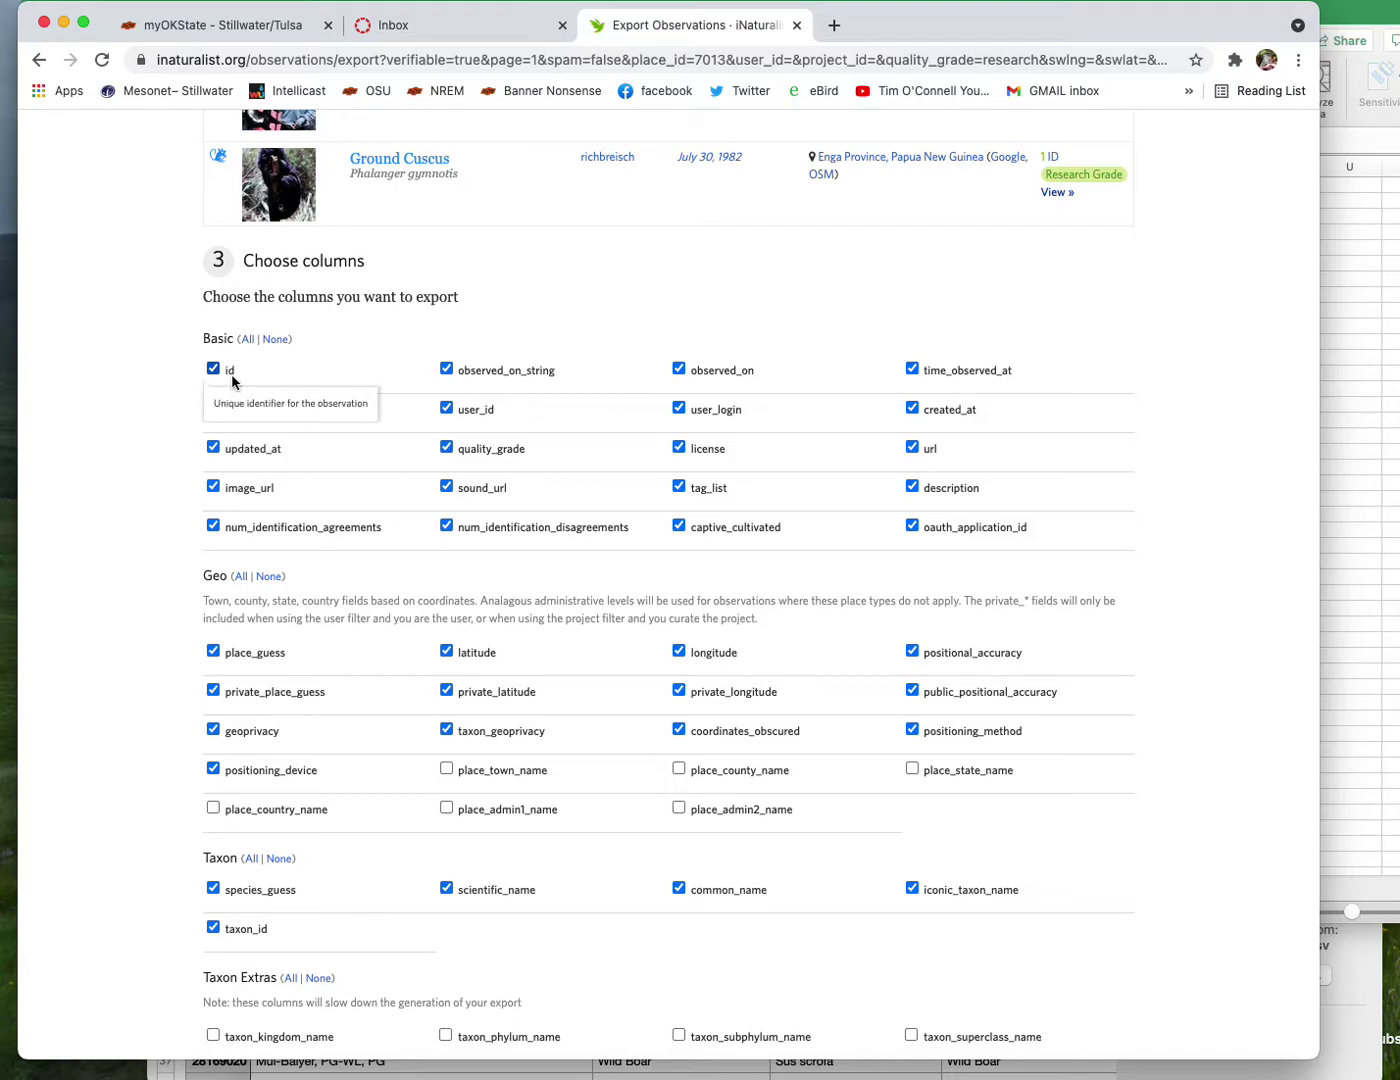
left_click(278, 342)
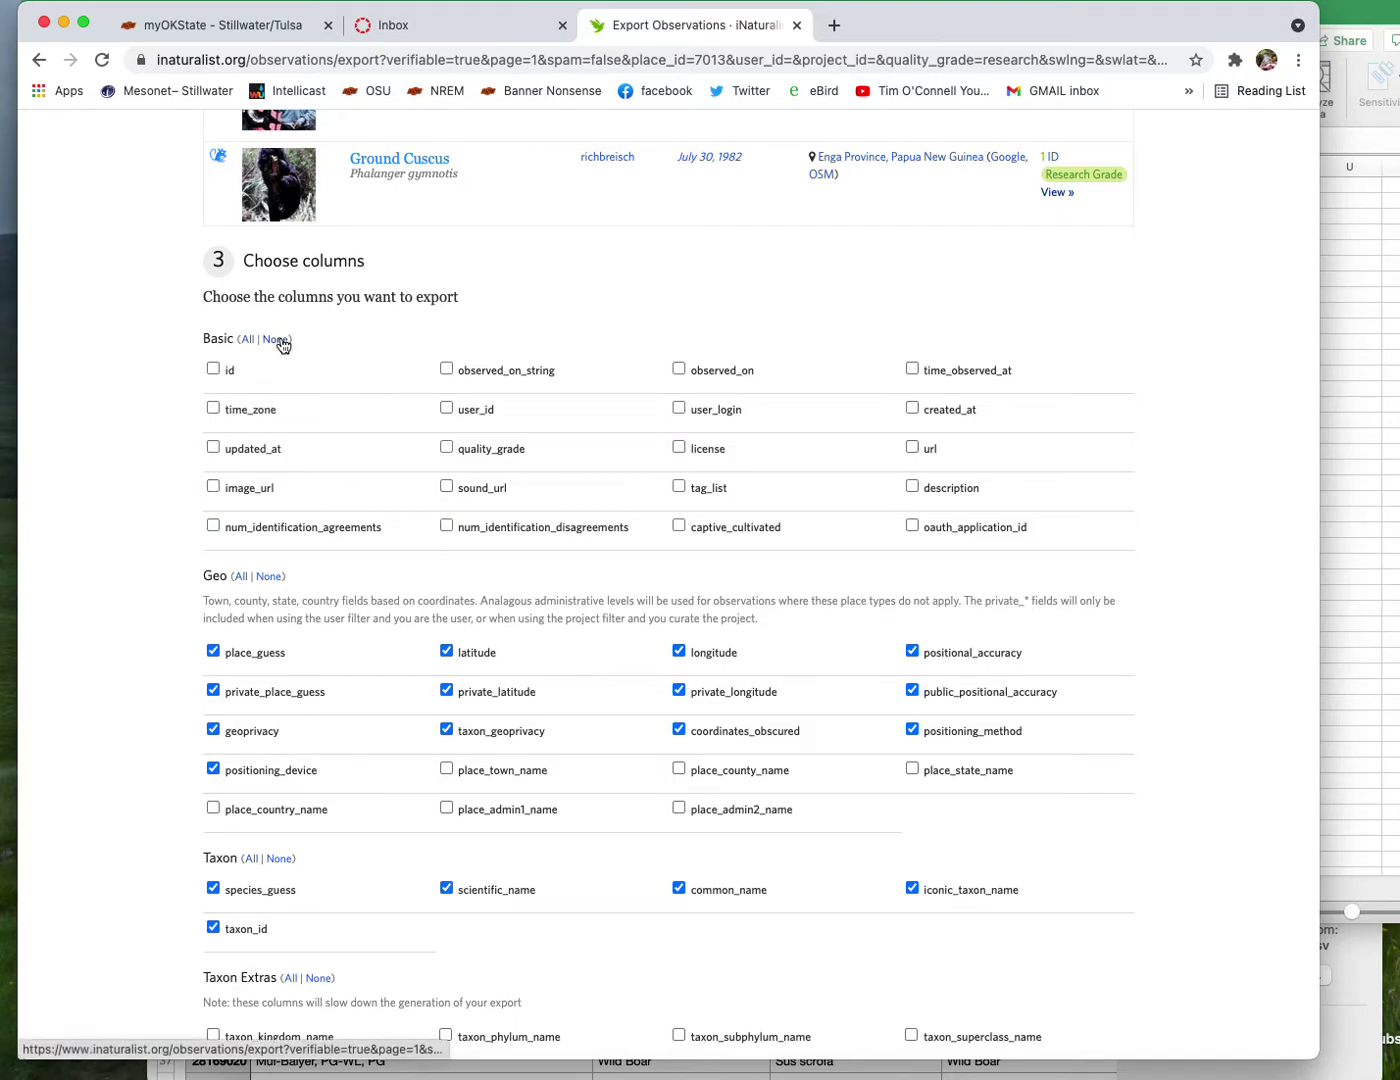
left_click(272, 578)
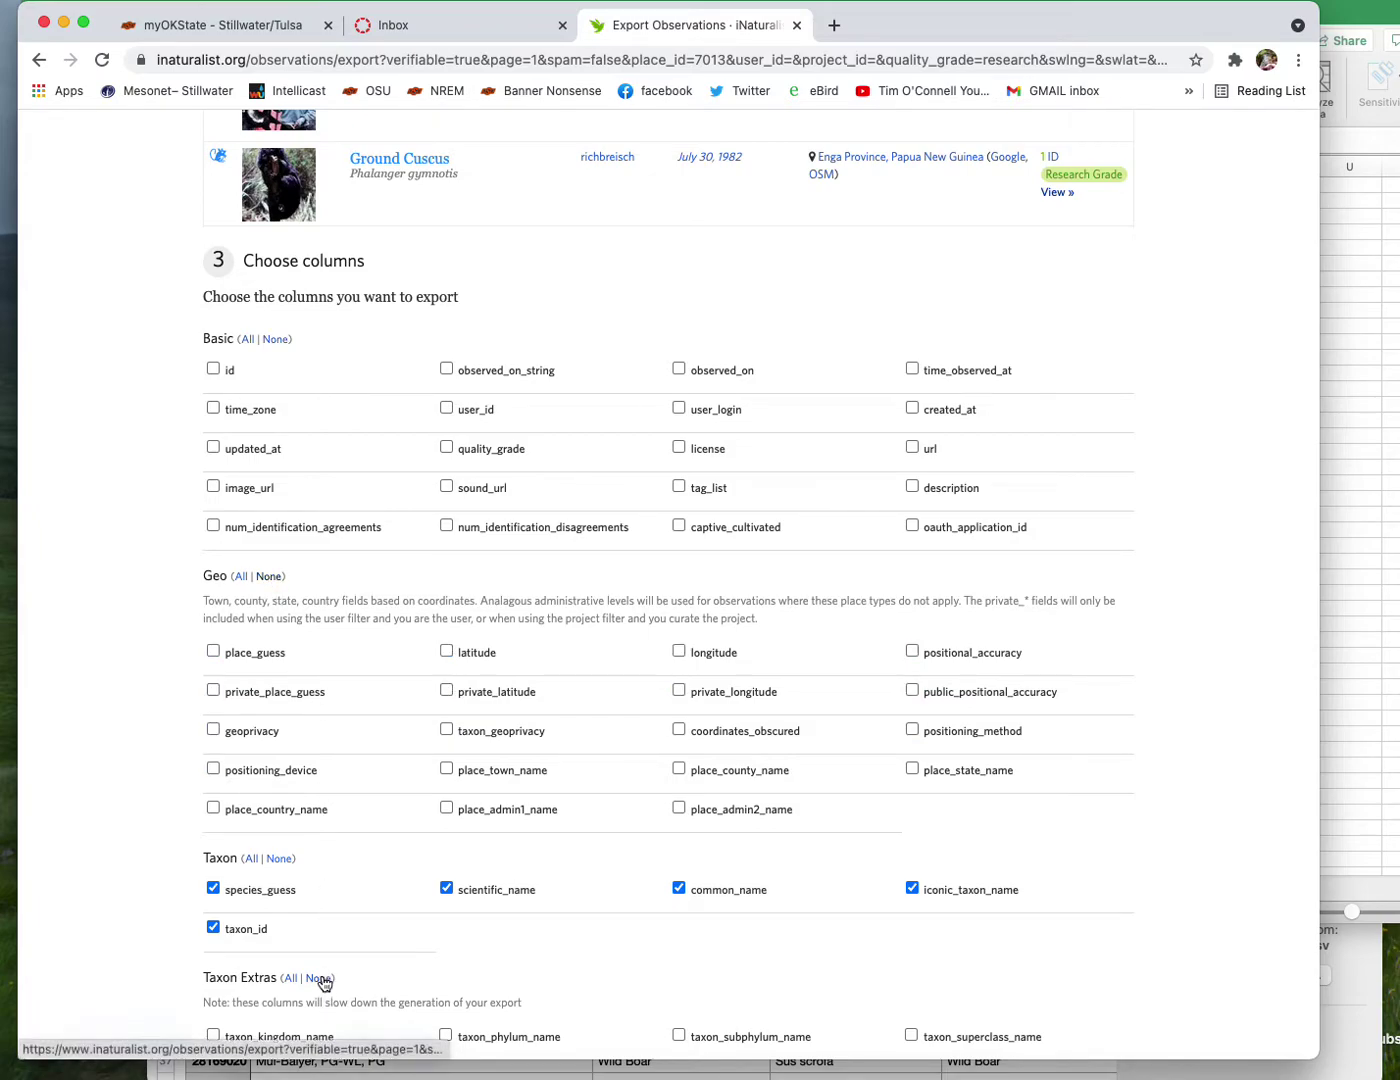
left_click(279, 858)
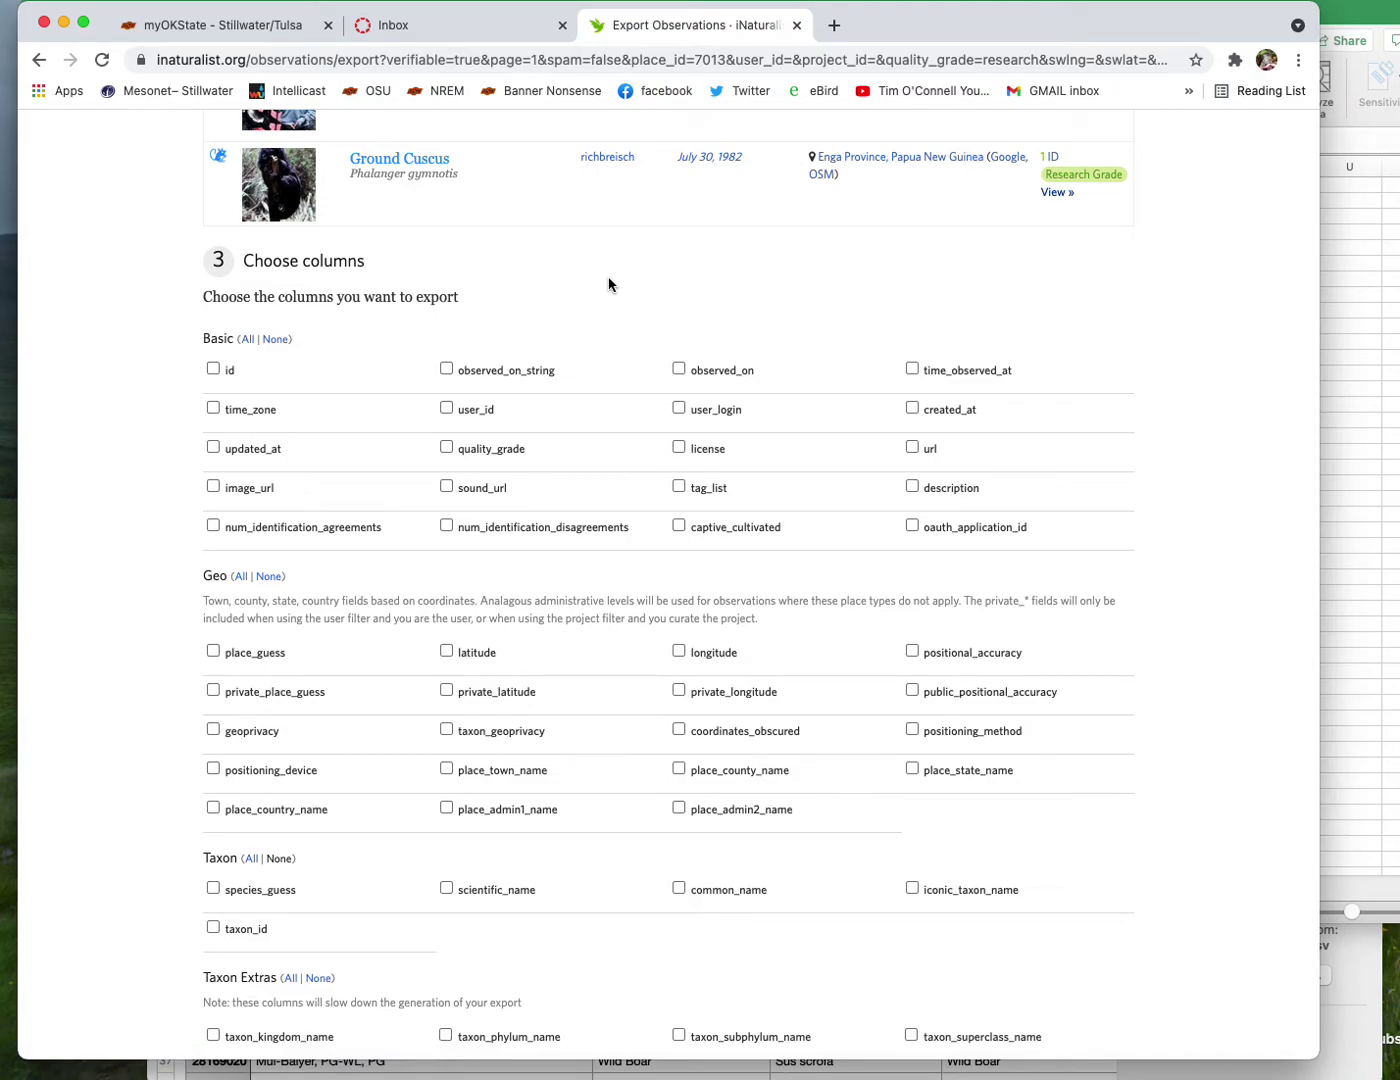
Include only the id, place_guess, scientific_name and common_name columns in the export.
left_click(213, 369)
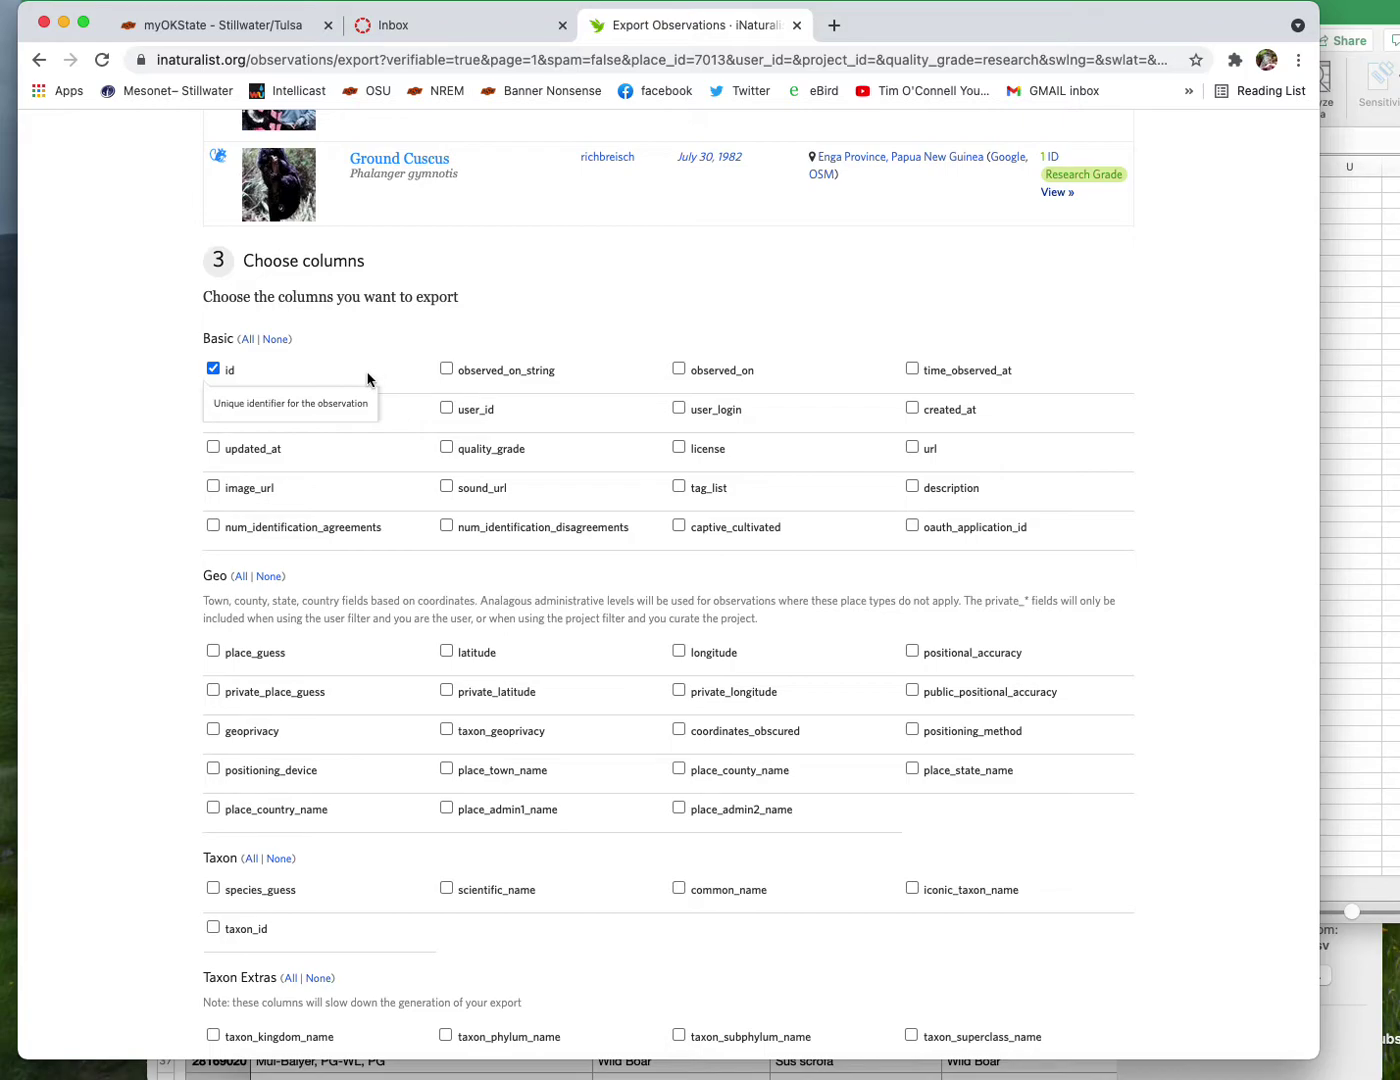
left_click(213, 652)
scroll(352, 647, "down", 5)
scroll(353, 646, "down", 2)
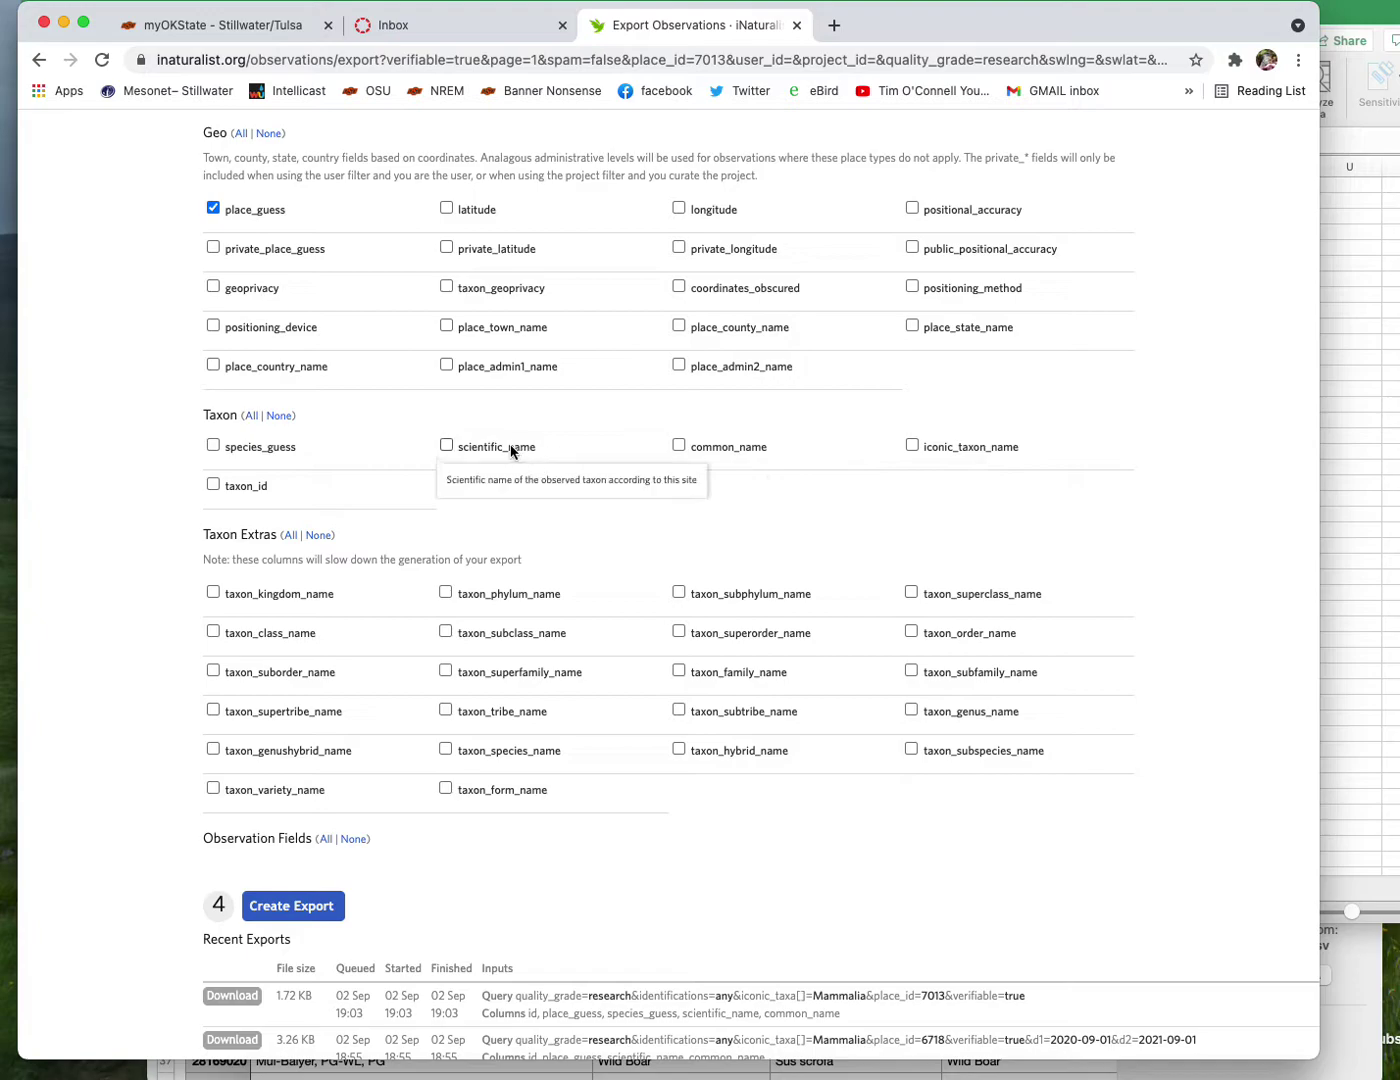
left_click(446, 446)
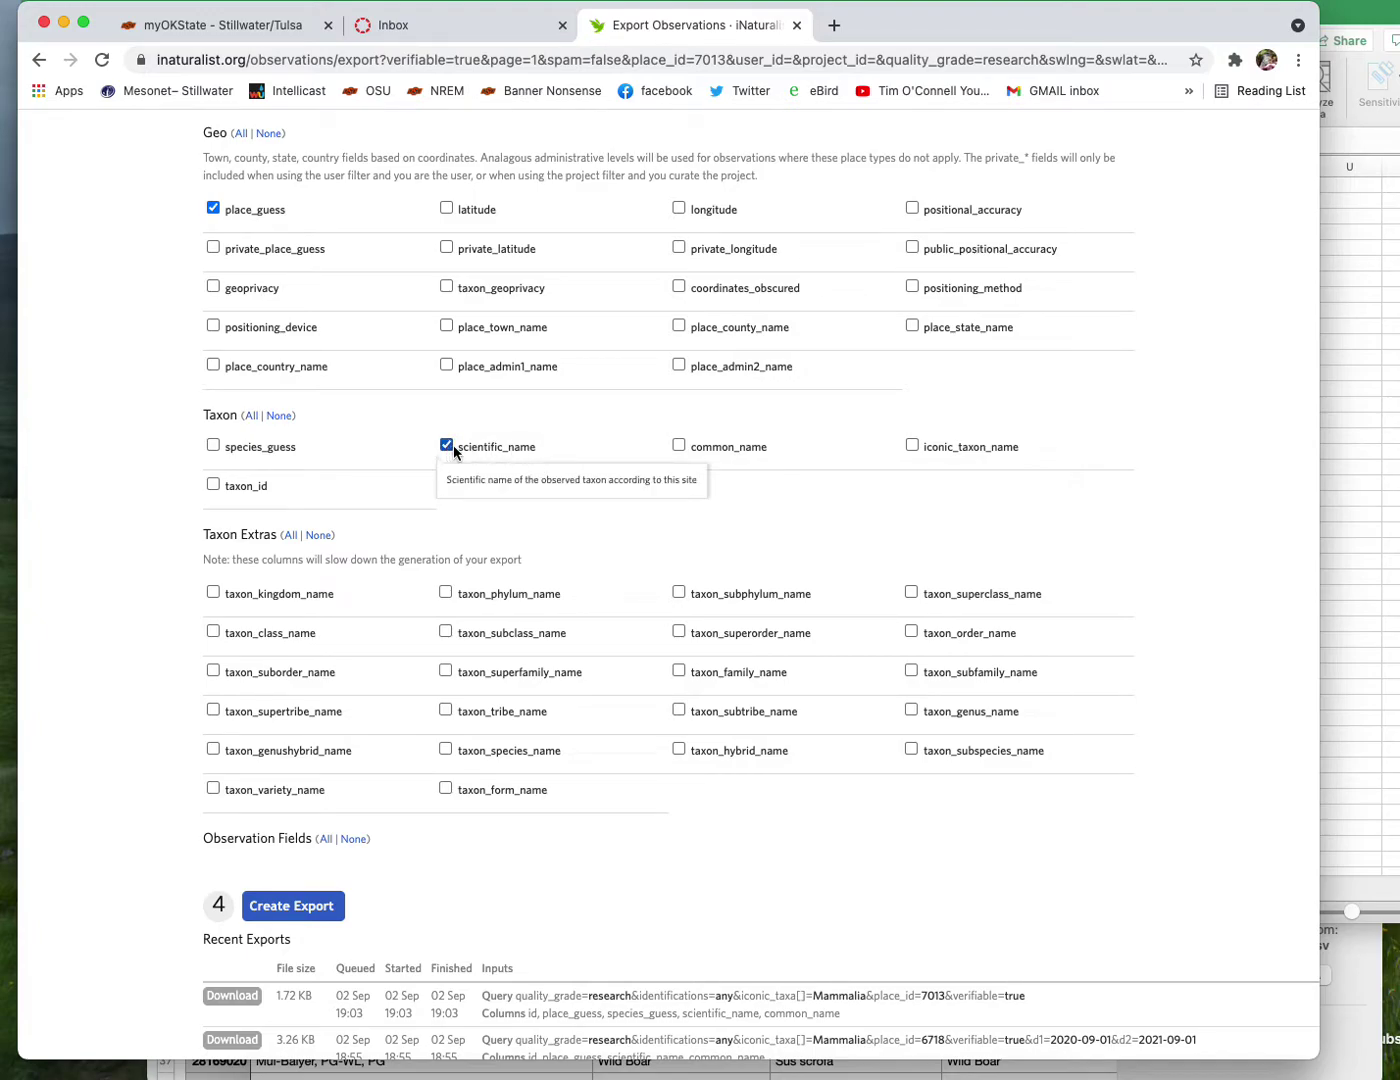
left_click(680, 448)
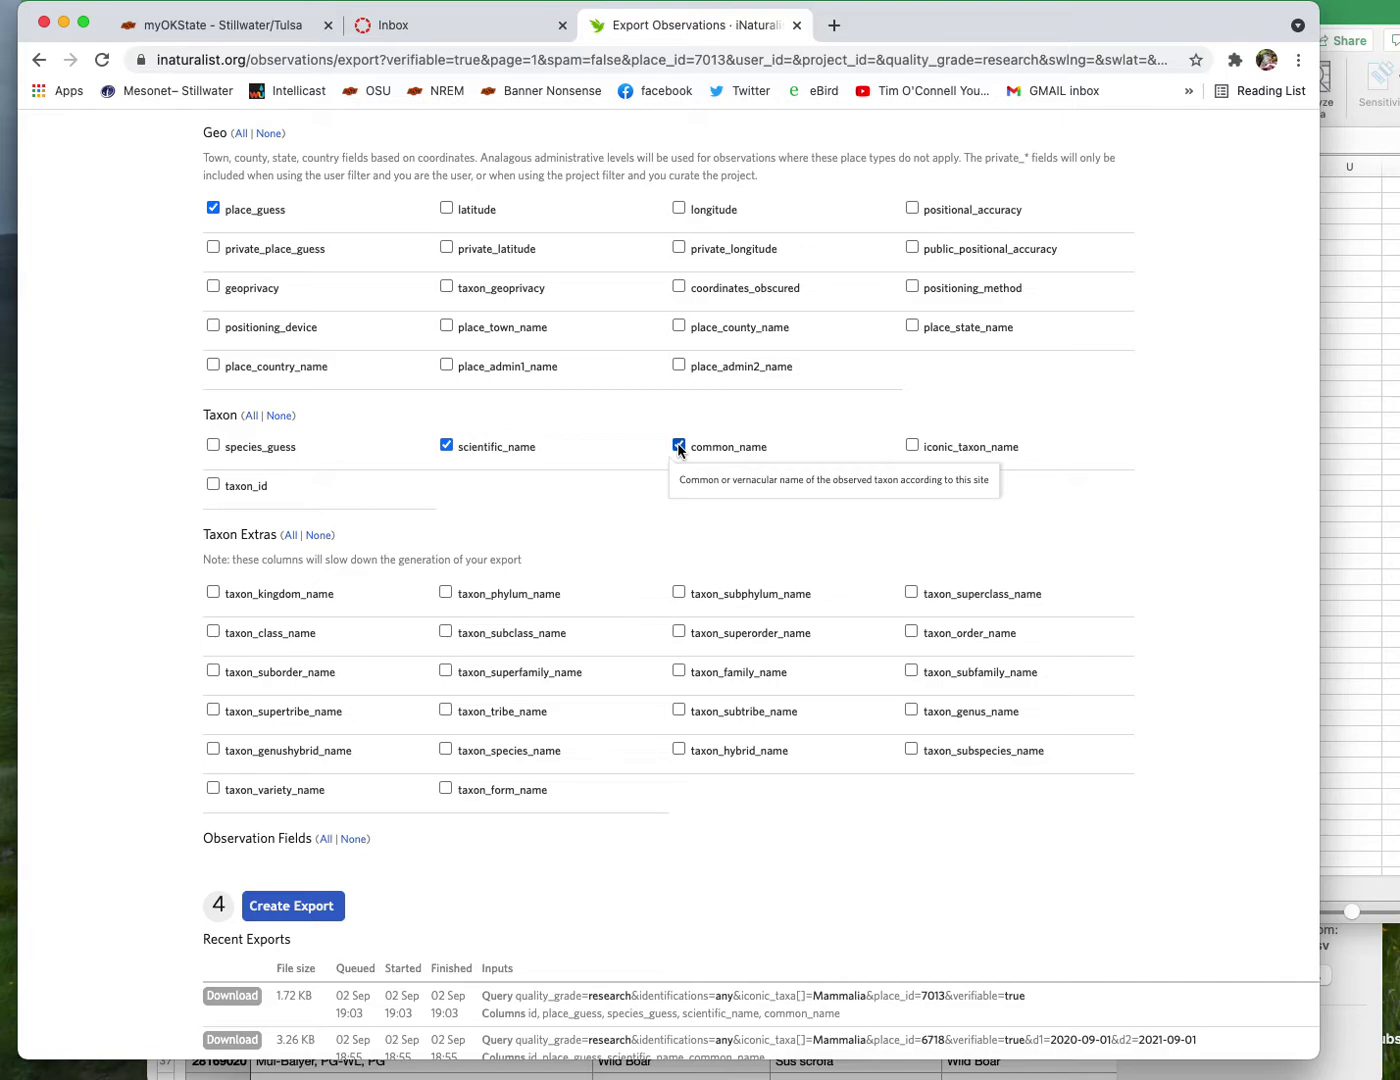
Create and download the export, then open its extracted file observations-183501.csv.
left_click(294, 912)
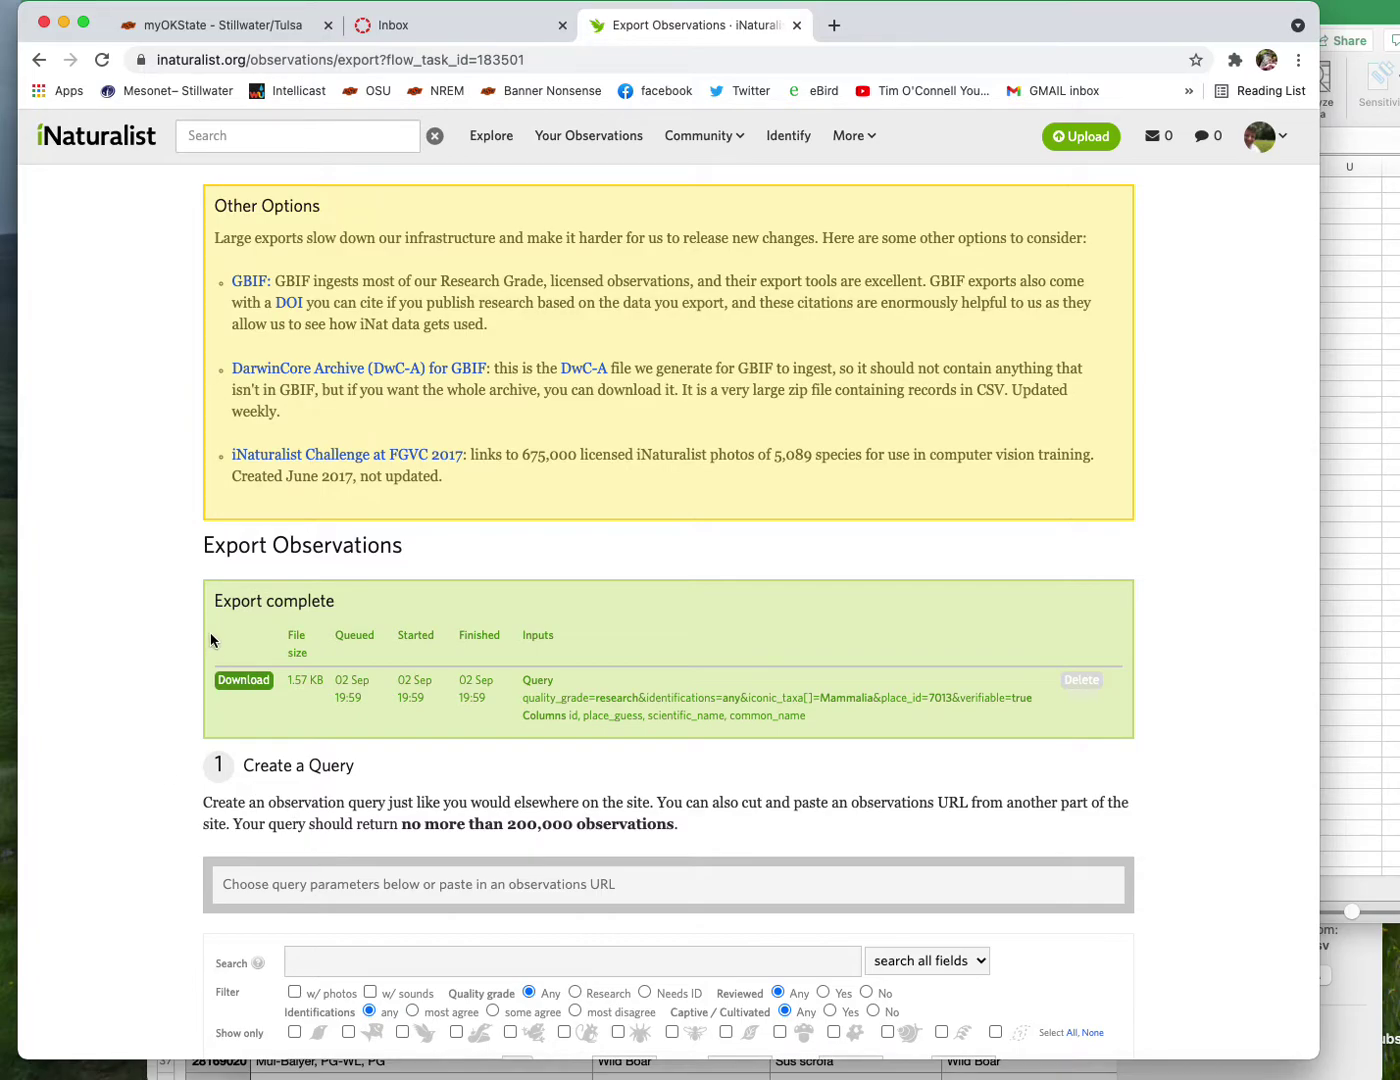
left_click(244, 683)
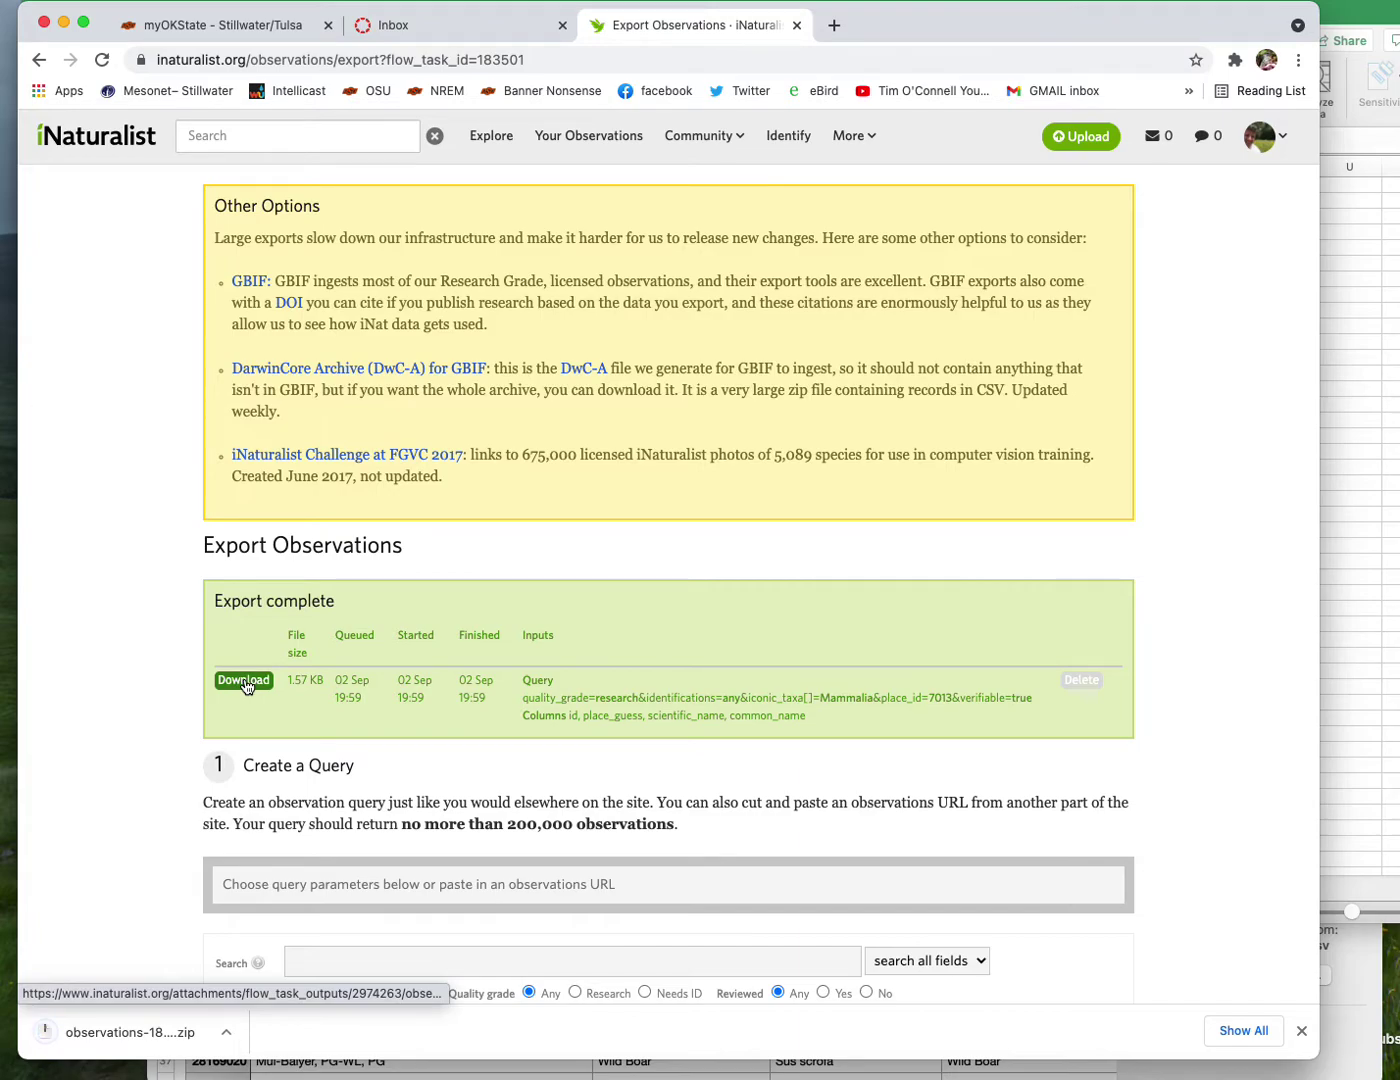
left_click(129, 1032)
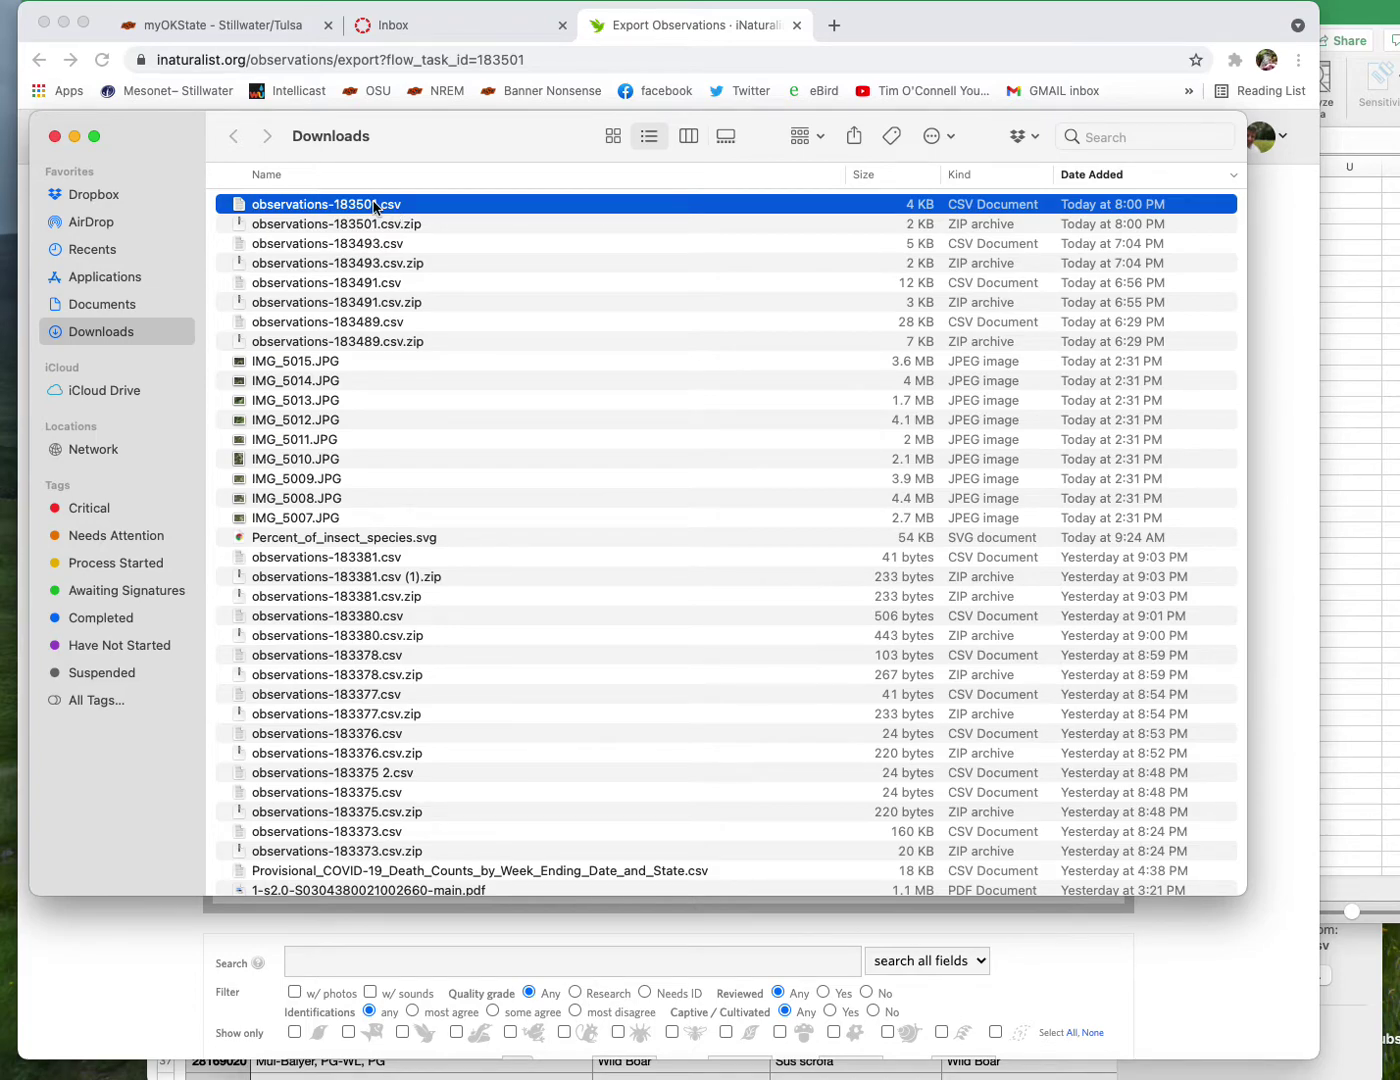
double_click(374, 206)
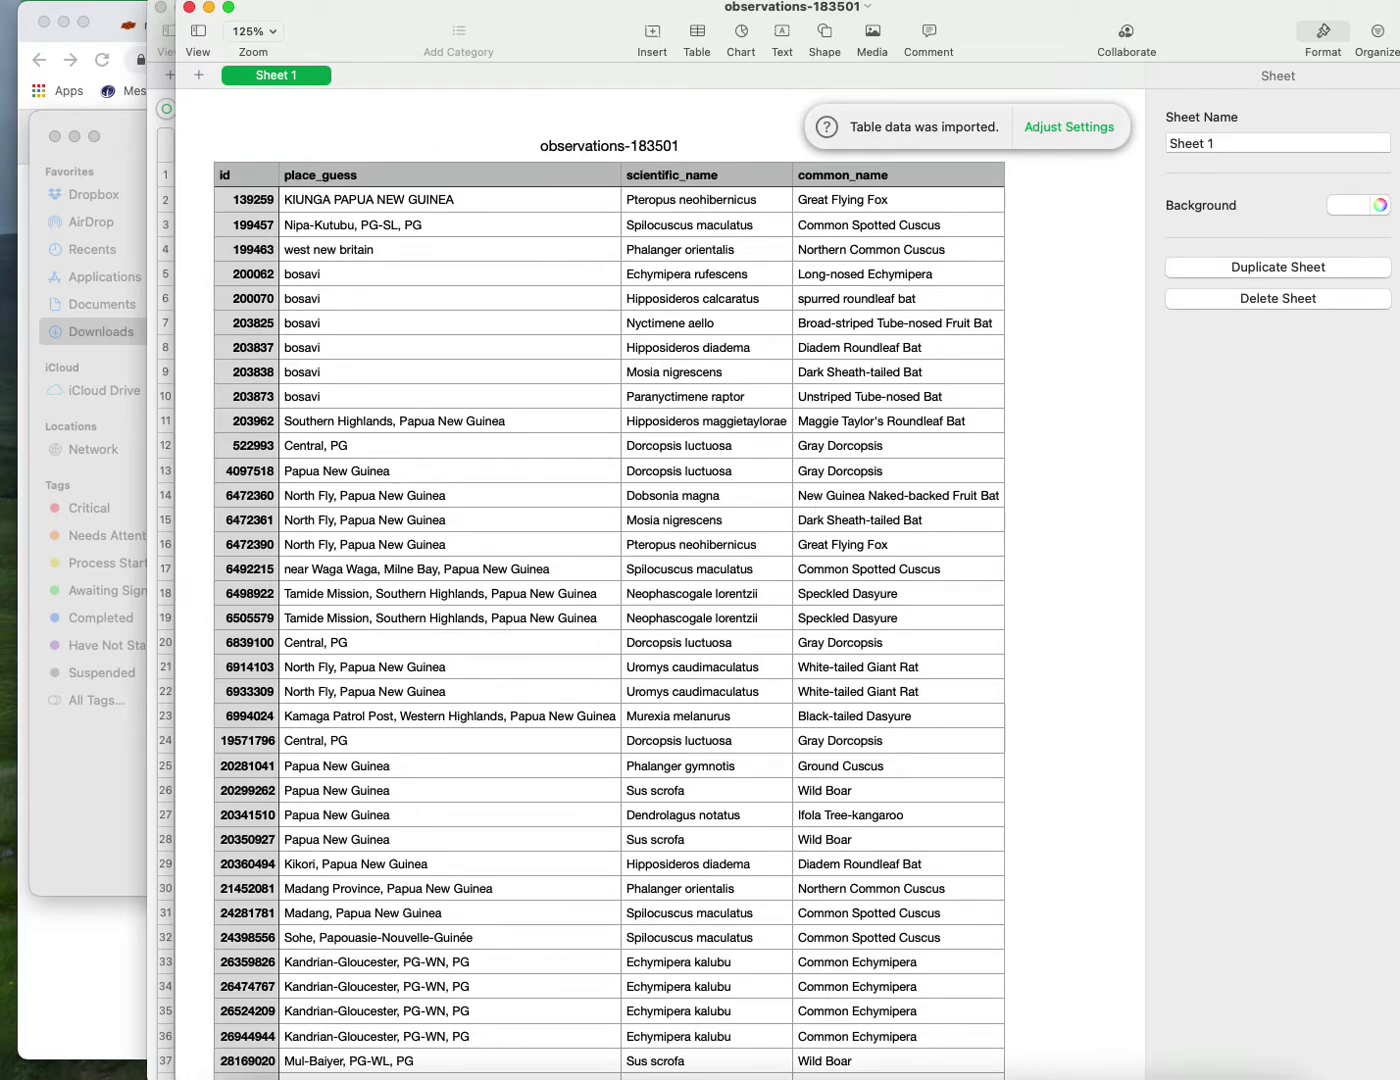
Copy the whole imported table and paste it into Sheet4 of the Excel workbook Book2, starting at cell A1.
left_click(163, 0)
left_click(178, 258)
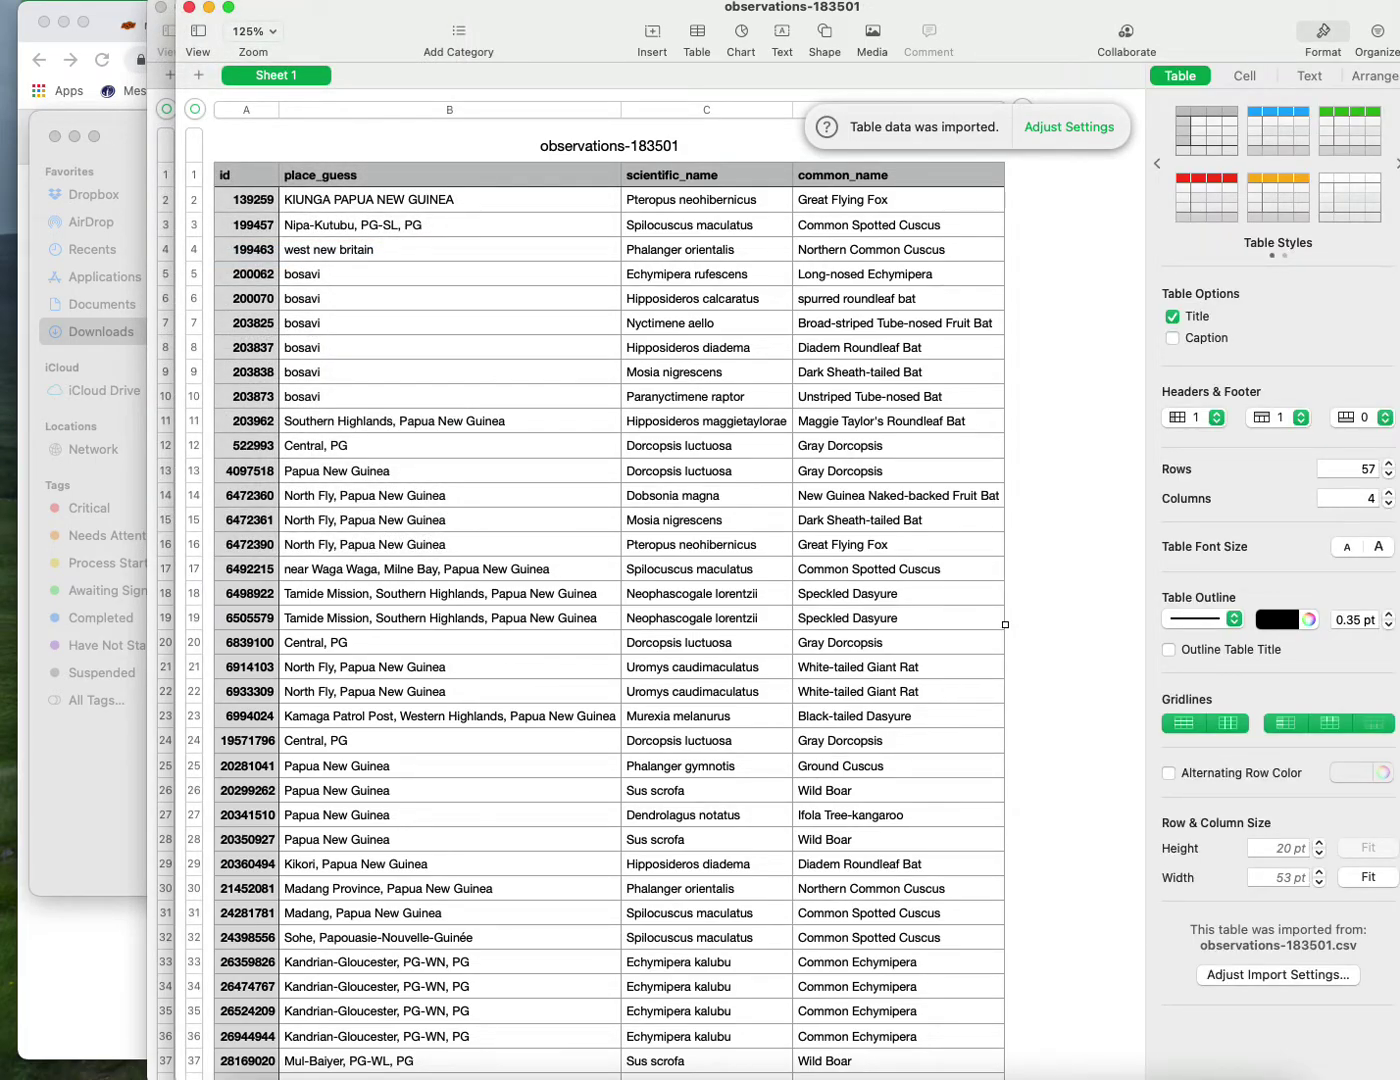
key("super+Tab")
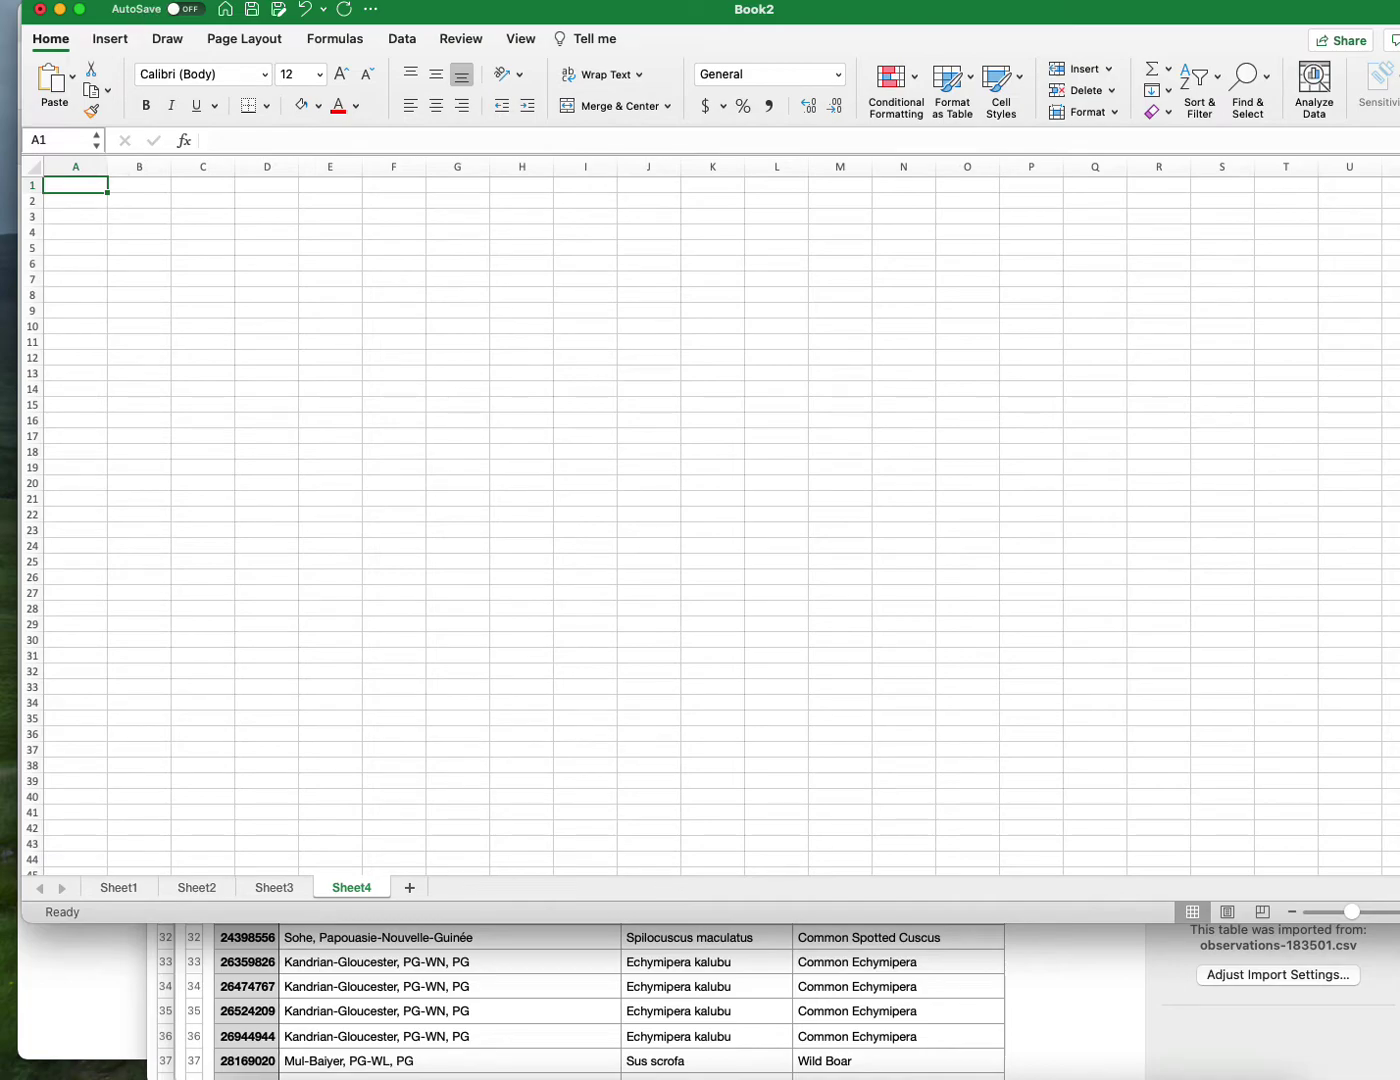
left_click(130, 2)
left_click(145, 116)
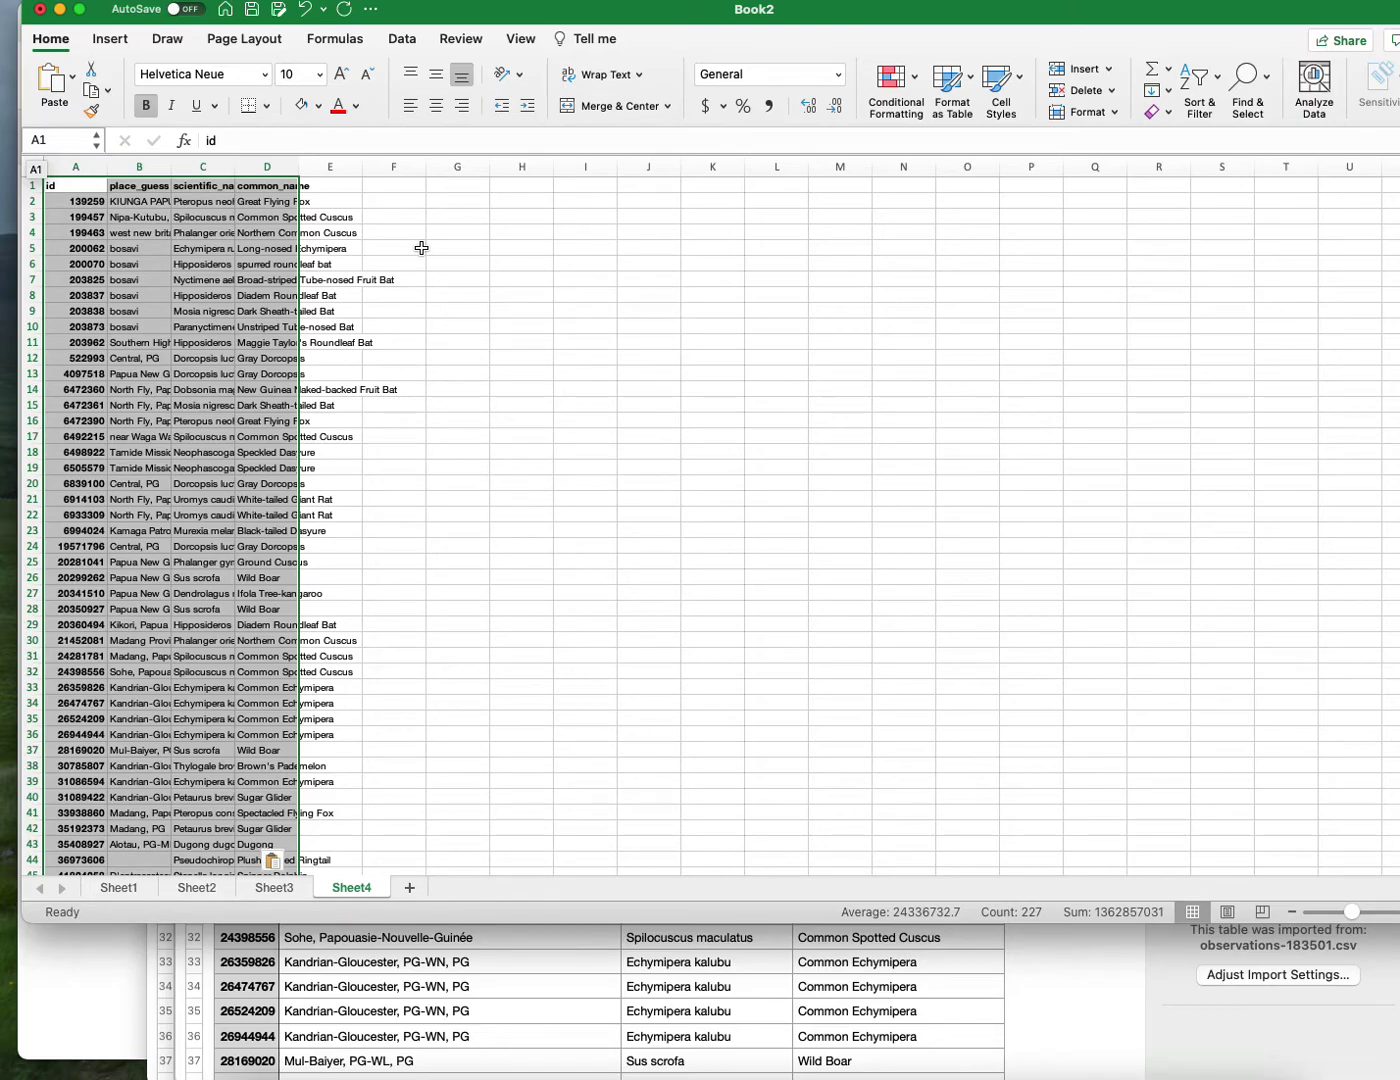
Autofit the column widths of the whole Sheet4 to the pasted observation data.
left_click(31, 160)
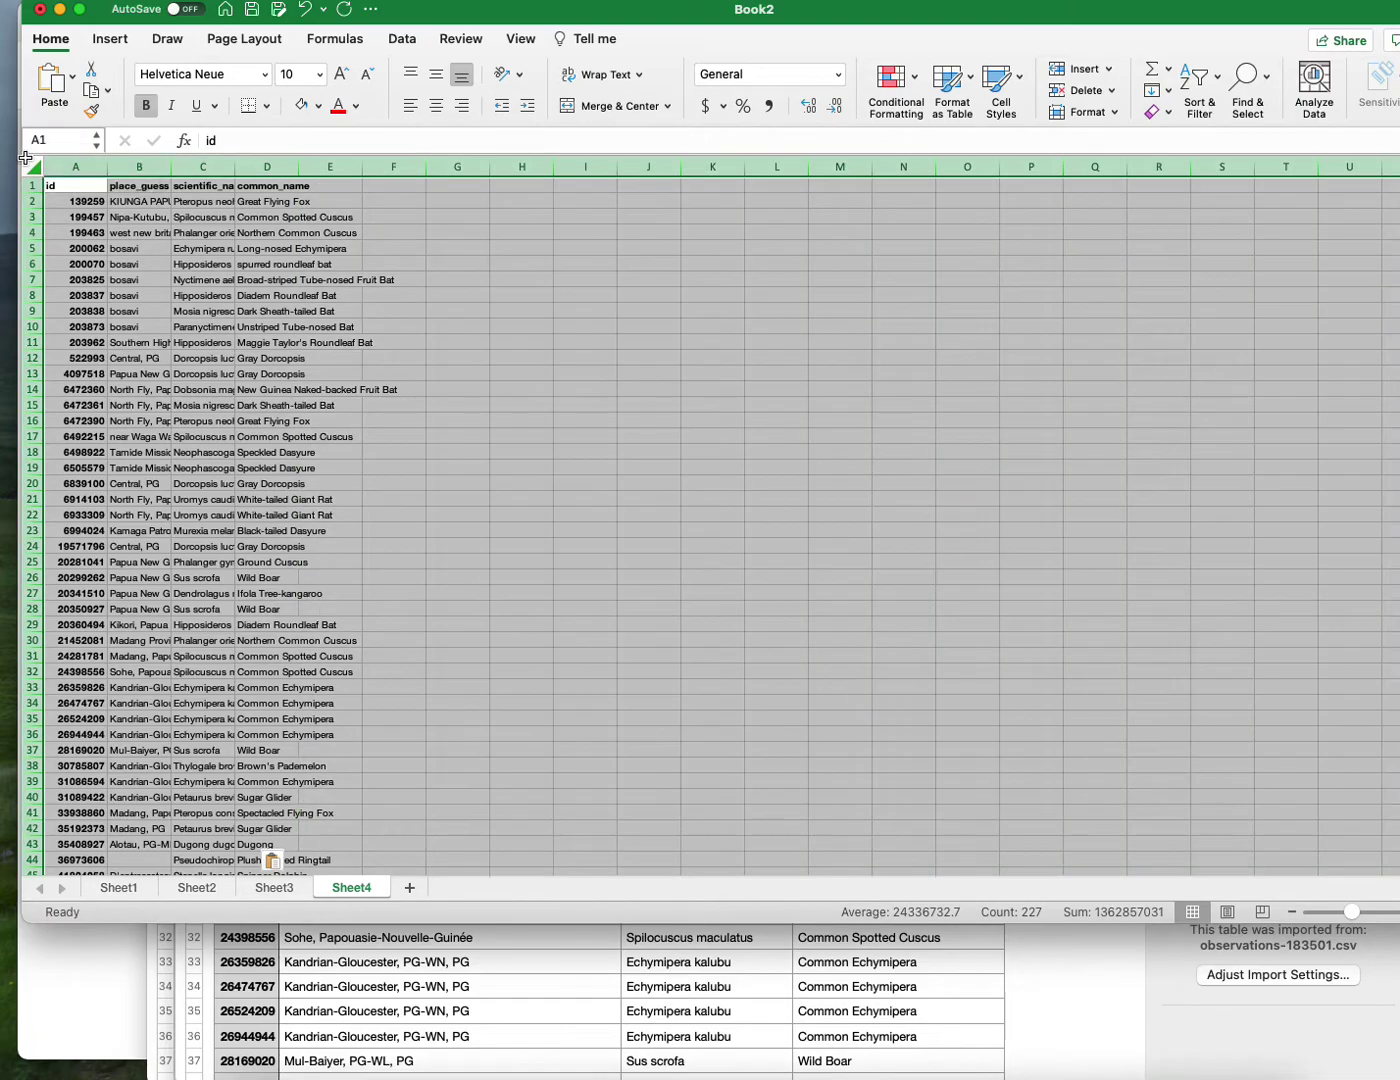
double_click(107, 163)
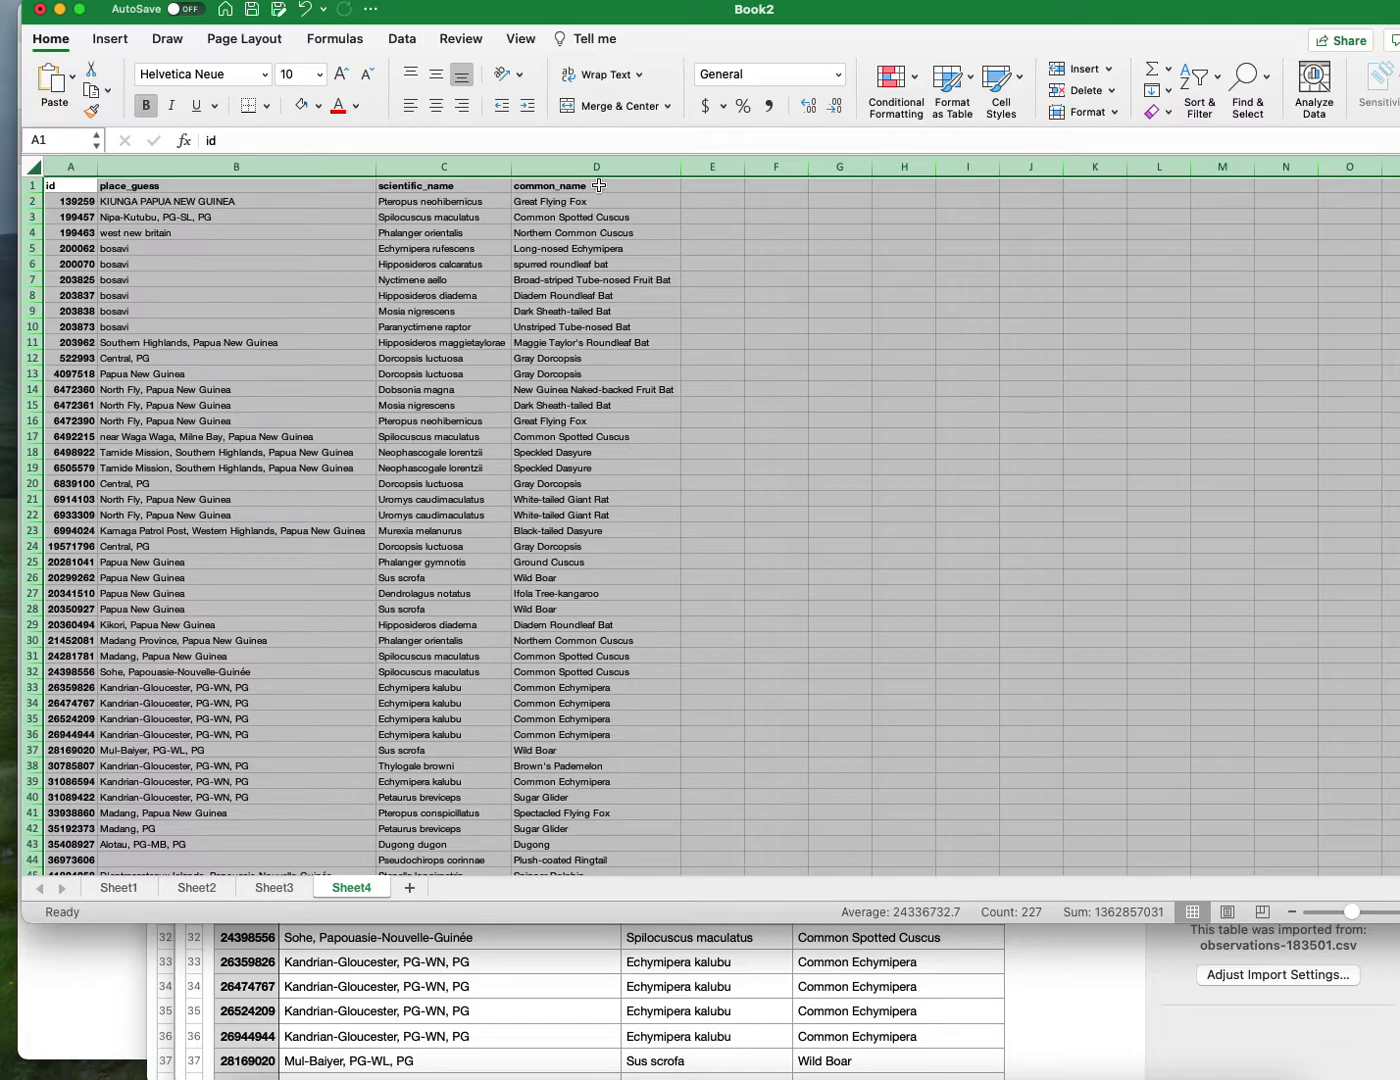
scroll(924, 461, "down", 10)
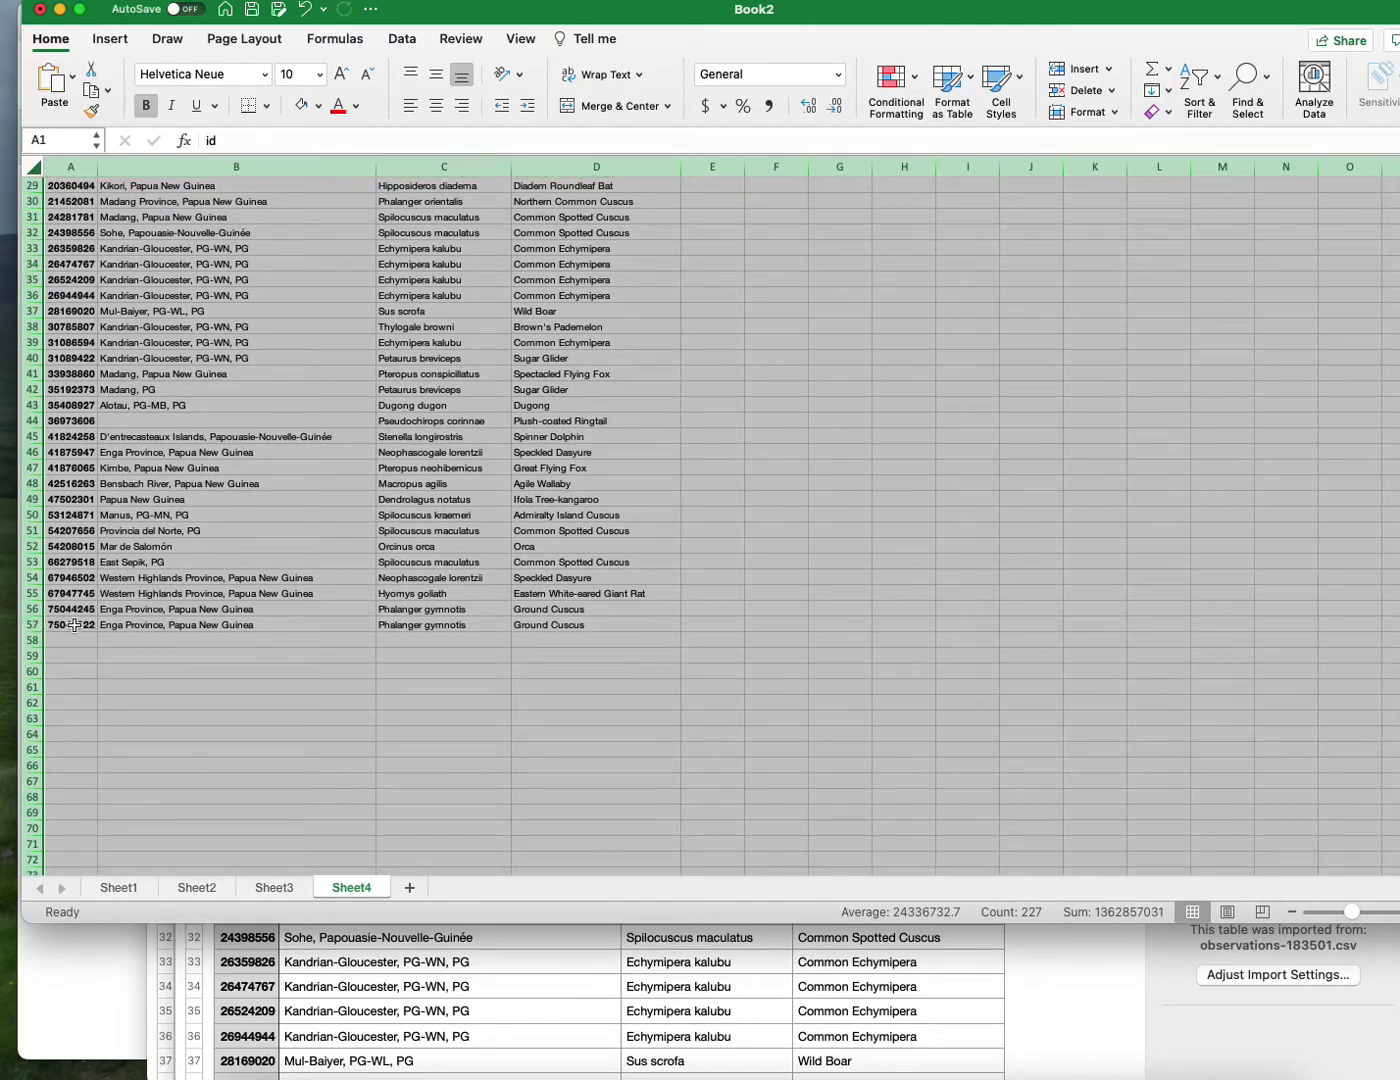
scroll(110, 639, "up", 10)
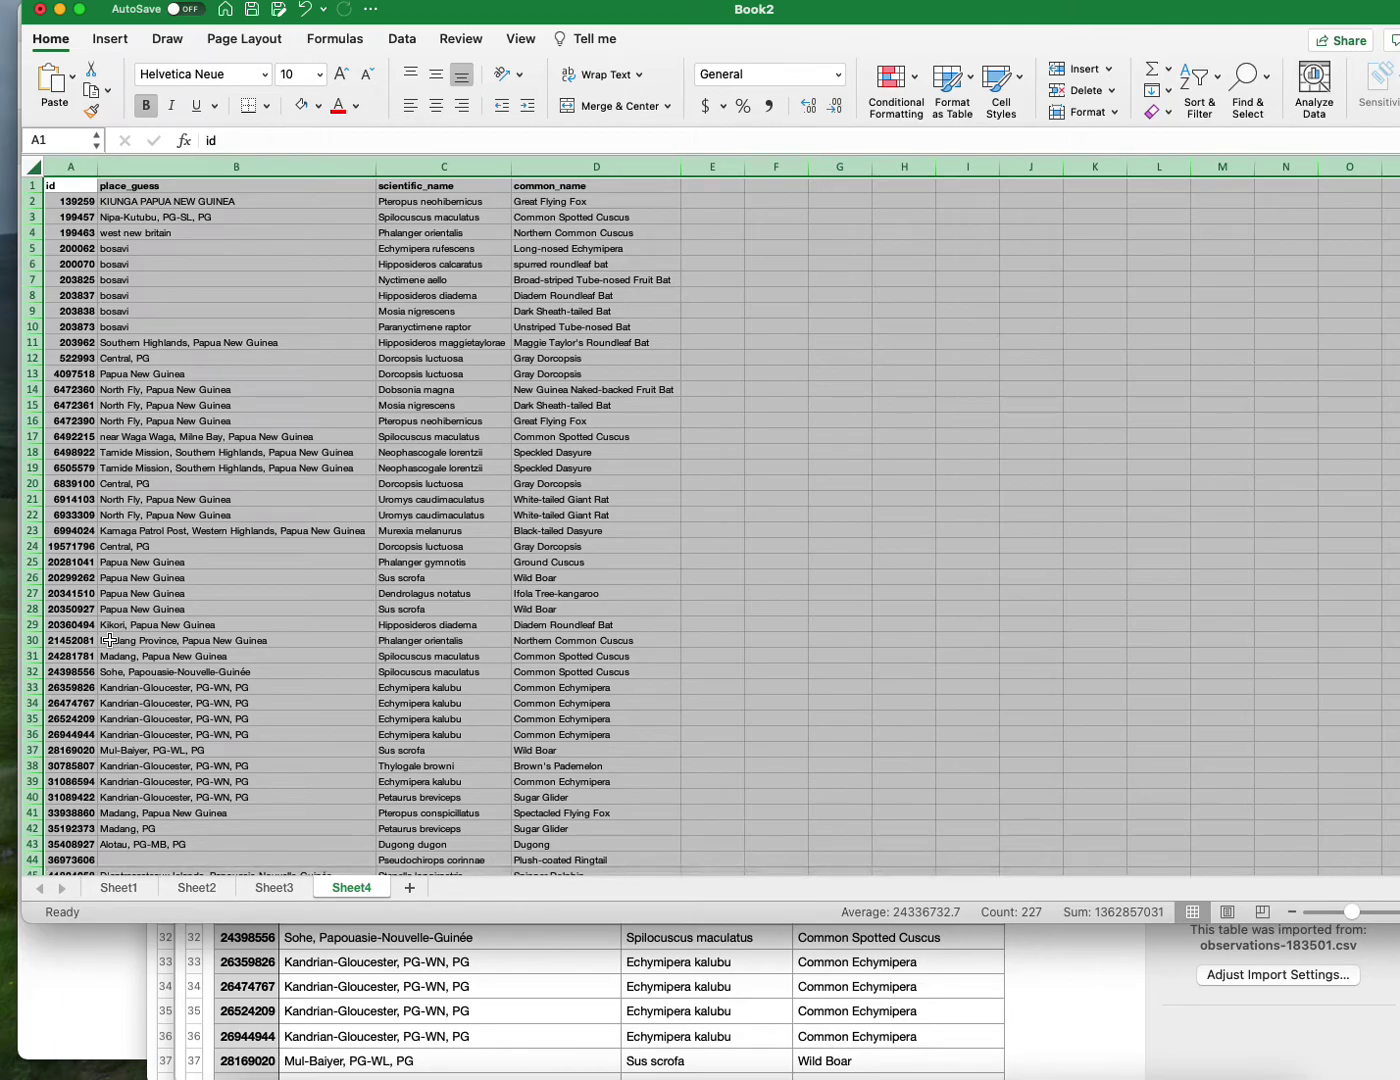
Create a PivotTable from the observation data in Sheet4!$A$1:$D$57, placing it on the existing worksheet at cell F1.
left_click_drag(55, 184, 533, 765)
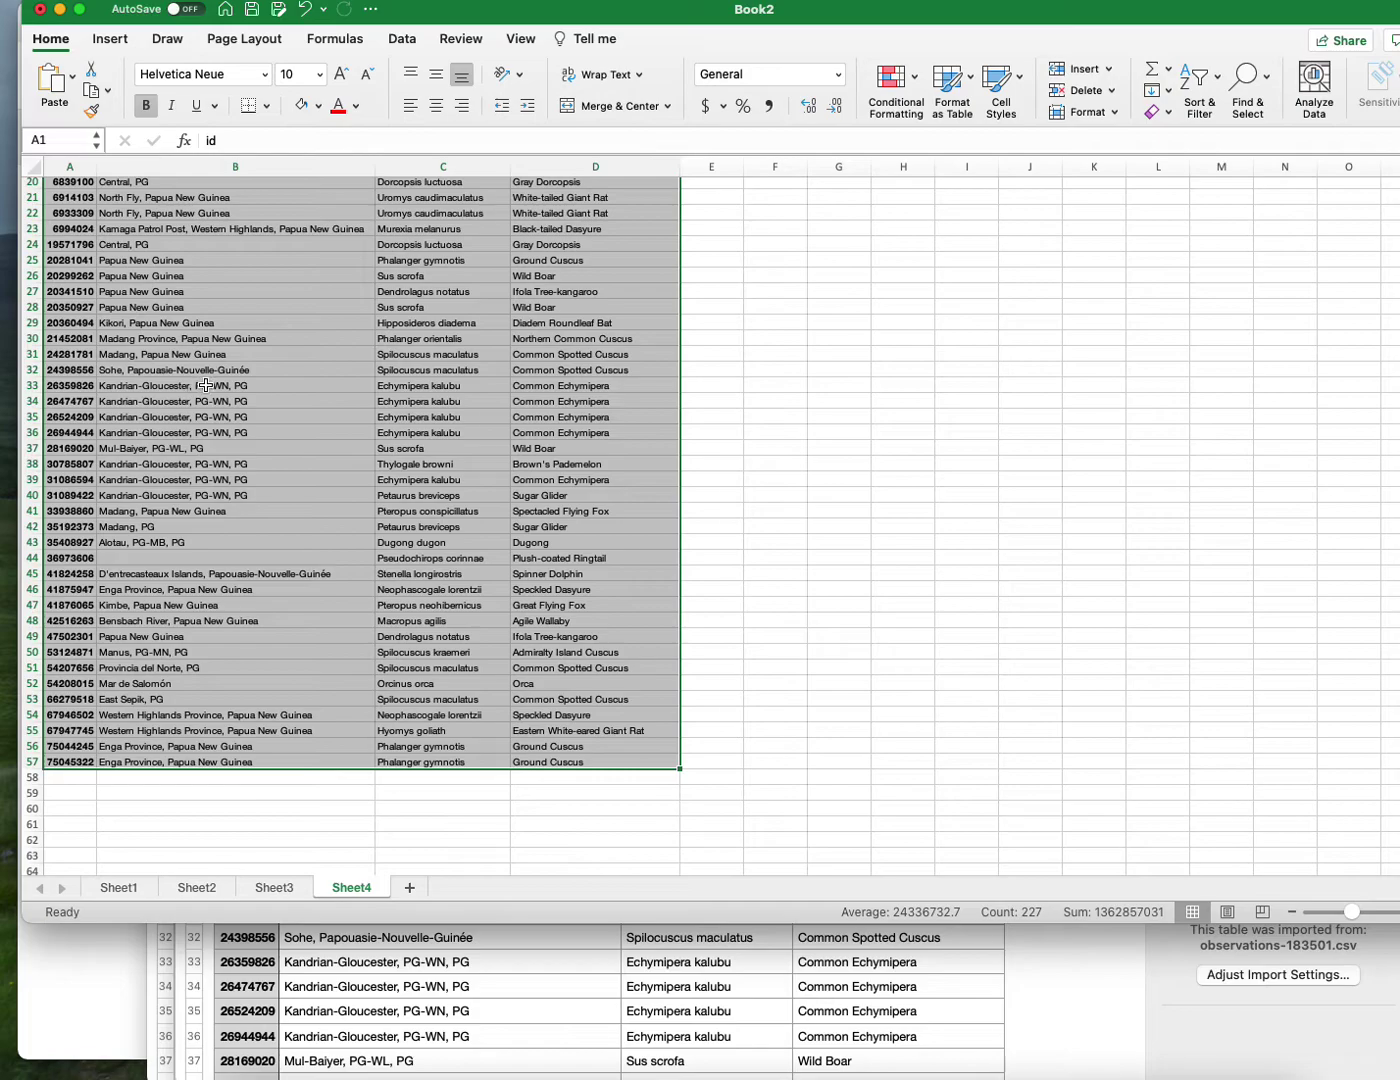
scroll(811, 479, "up", 5)
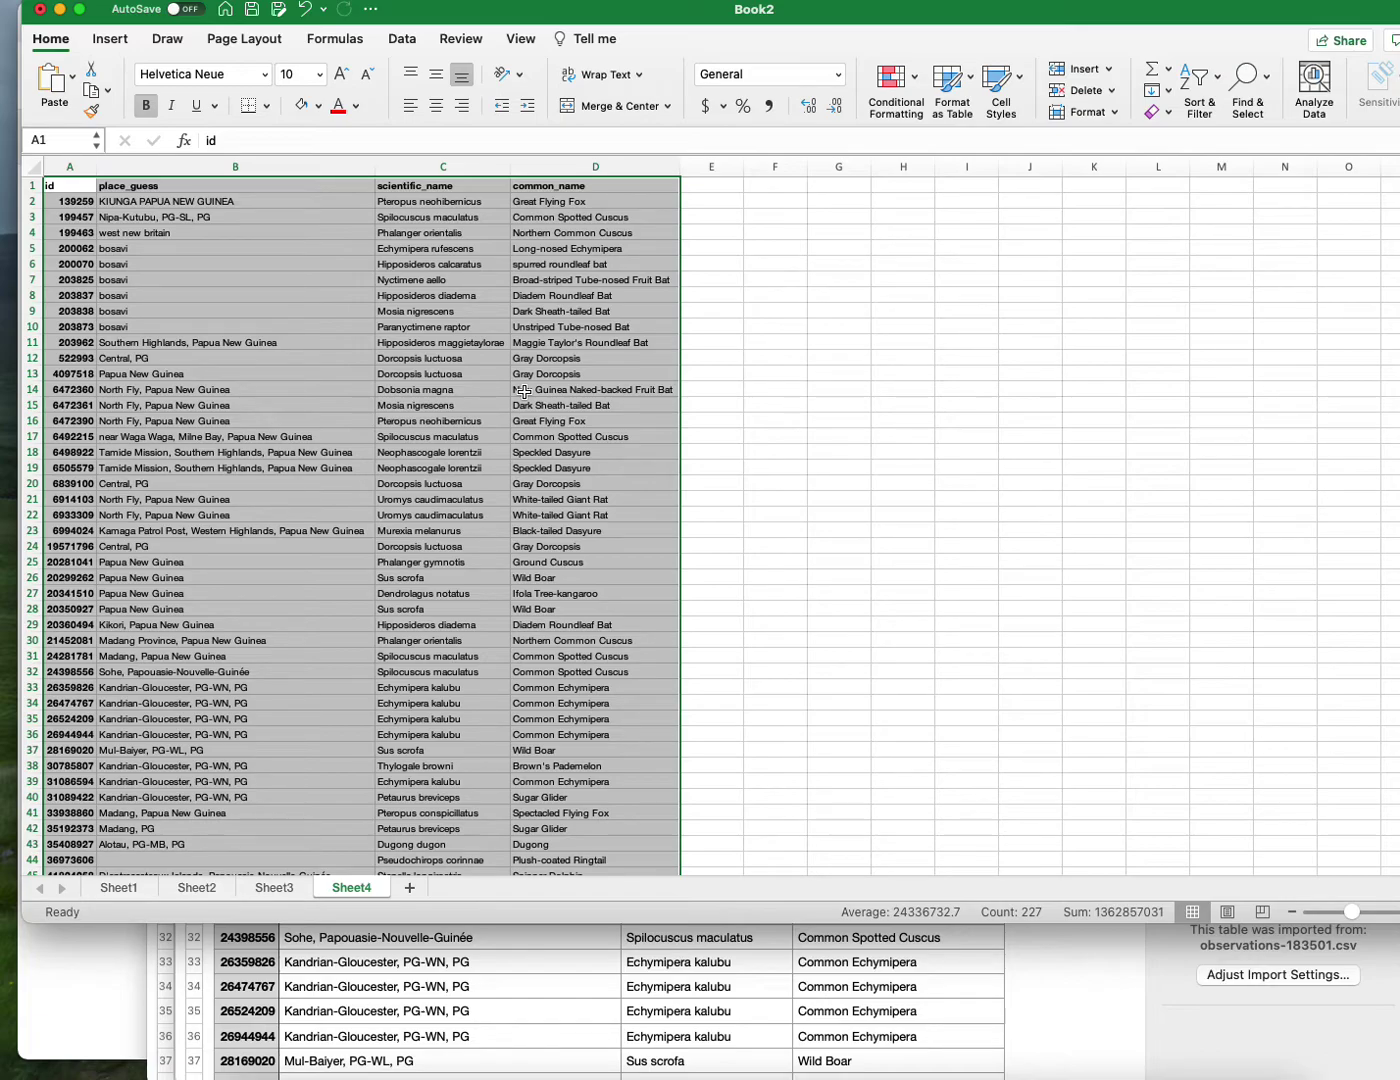
left_click(404, 0)
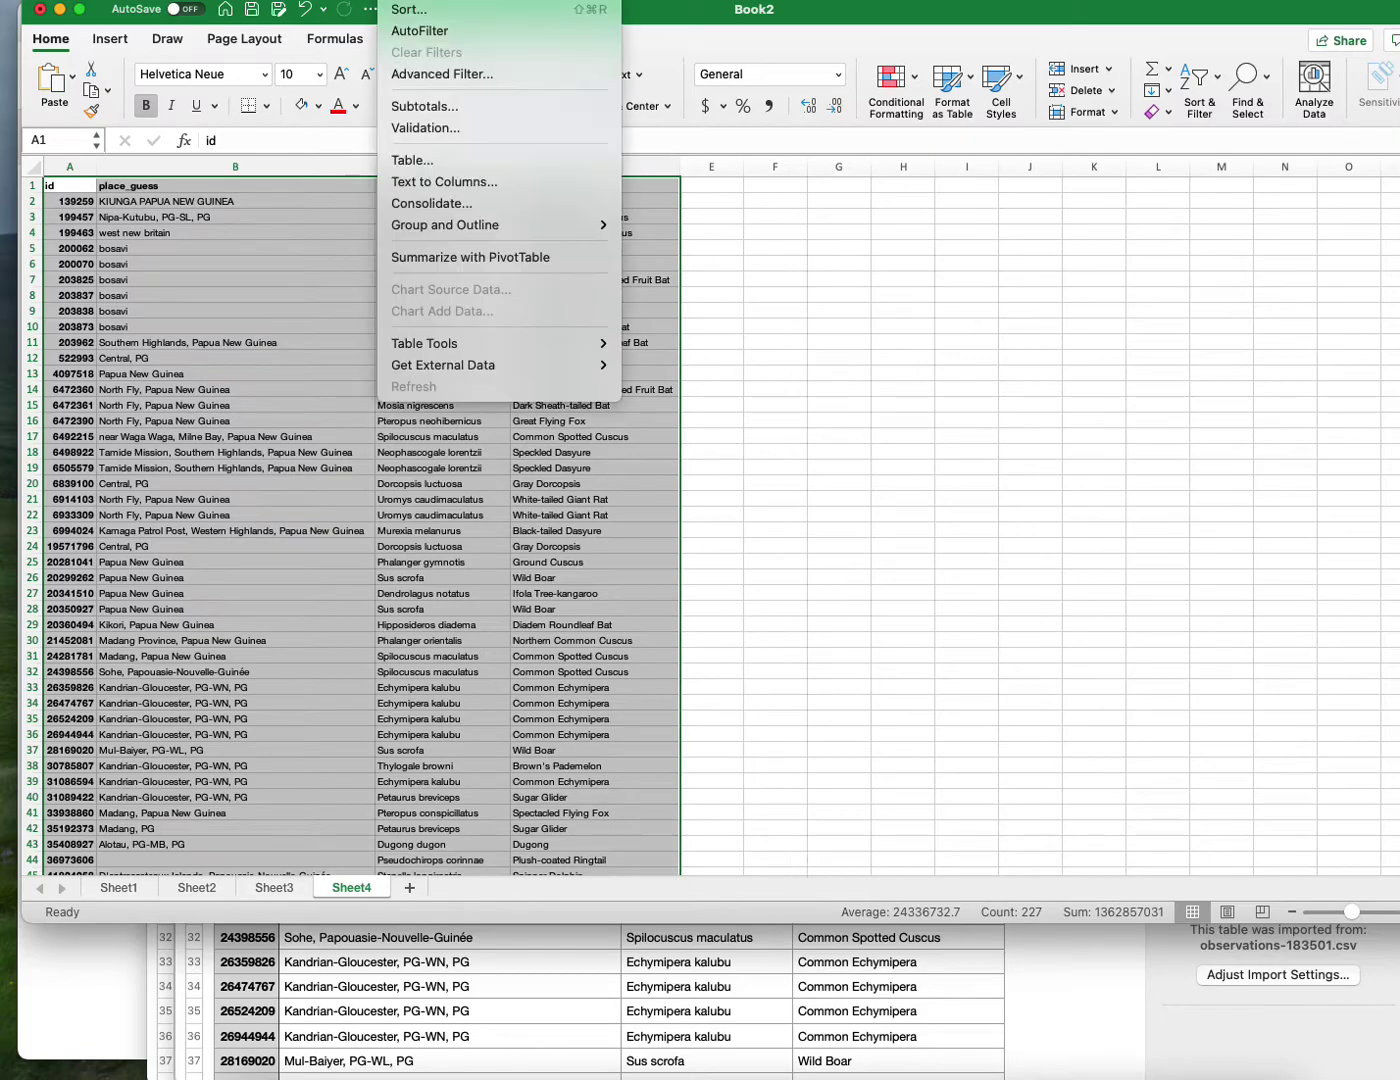
left_click(415, 264)
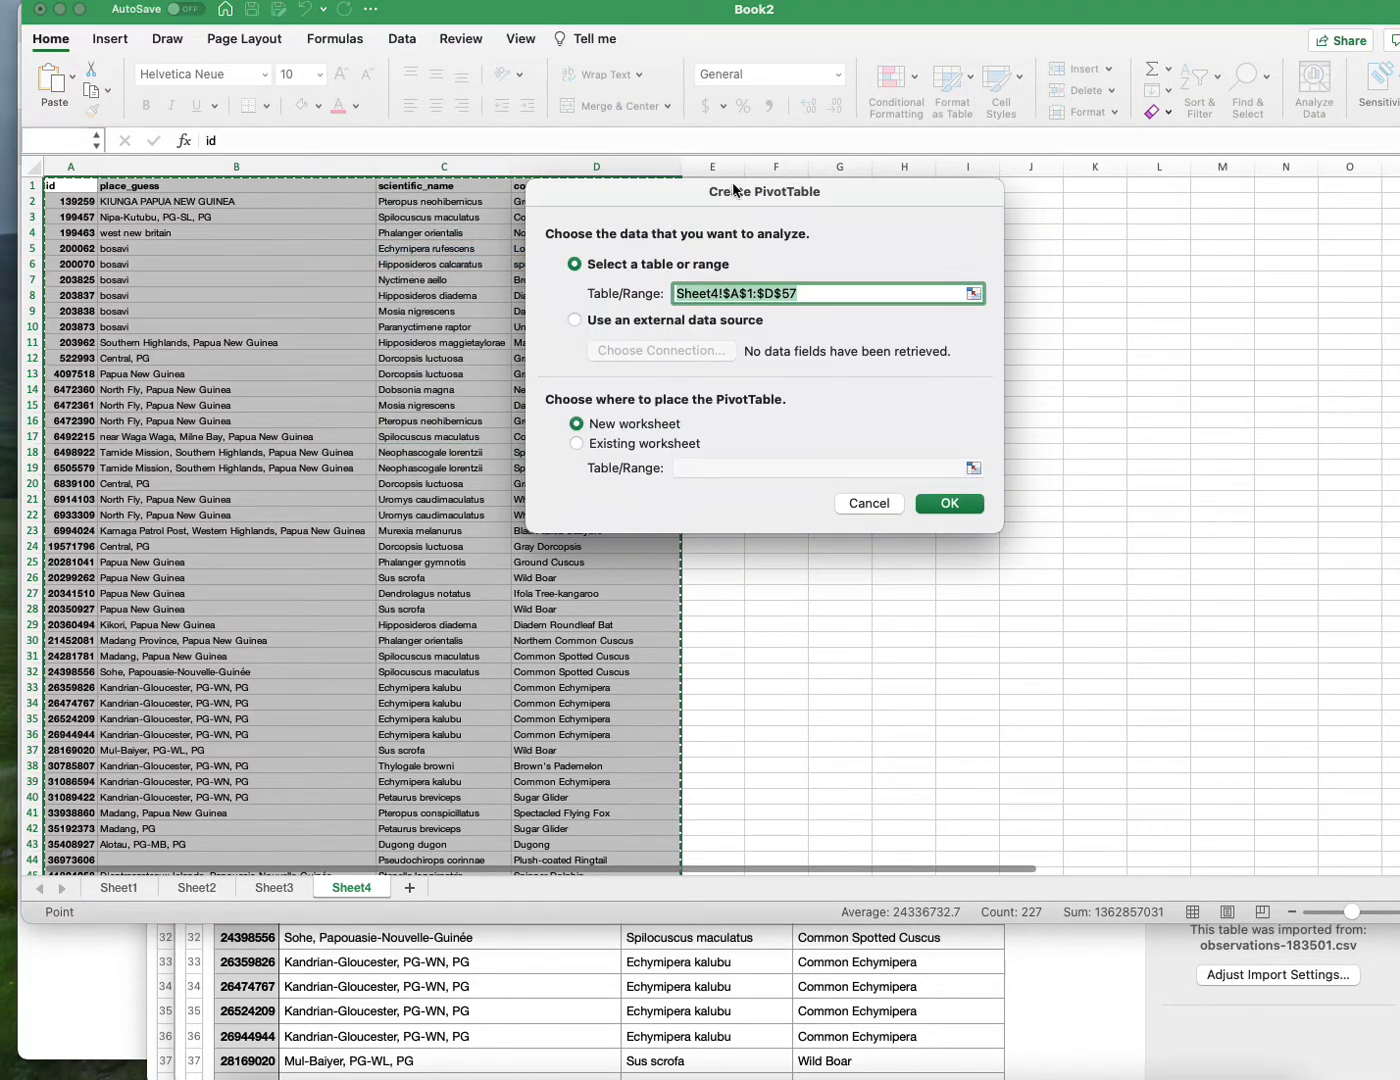
left_click_drag(664, 193, 1033, 182)
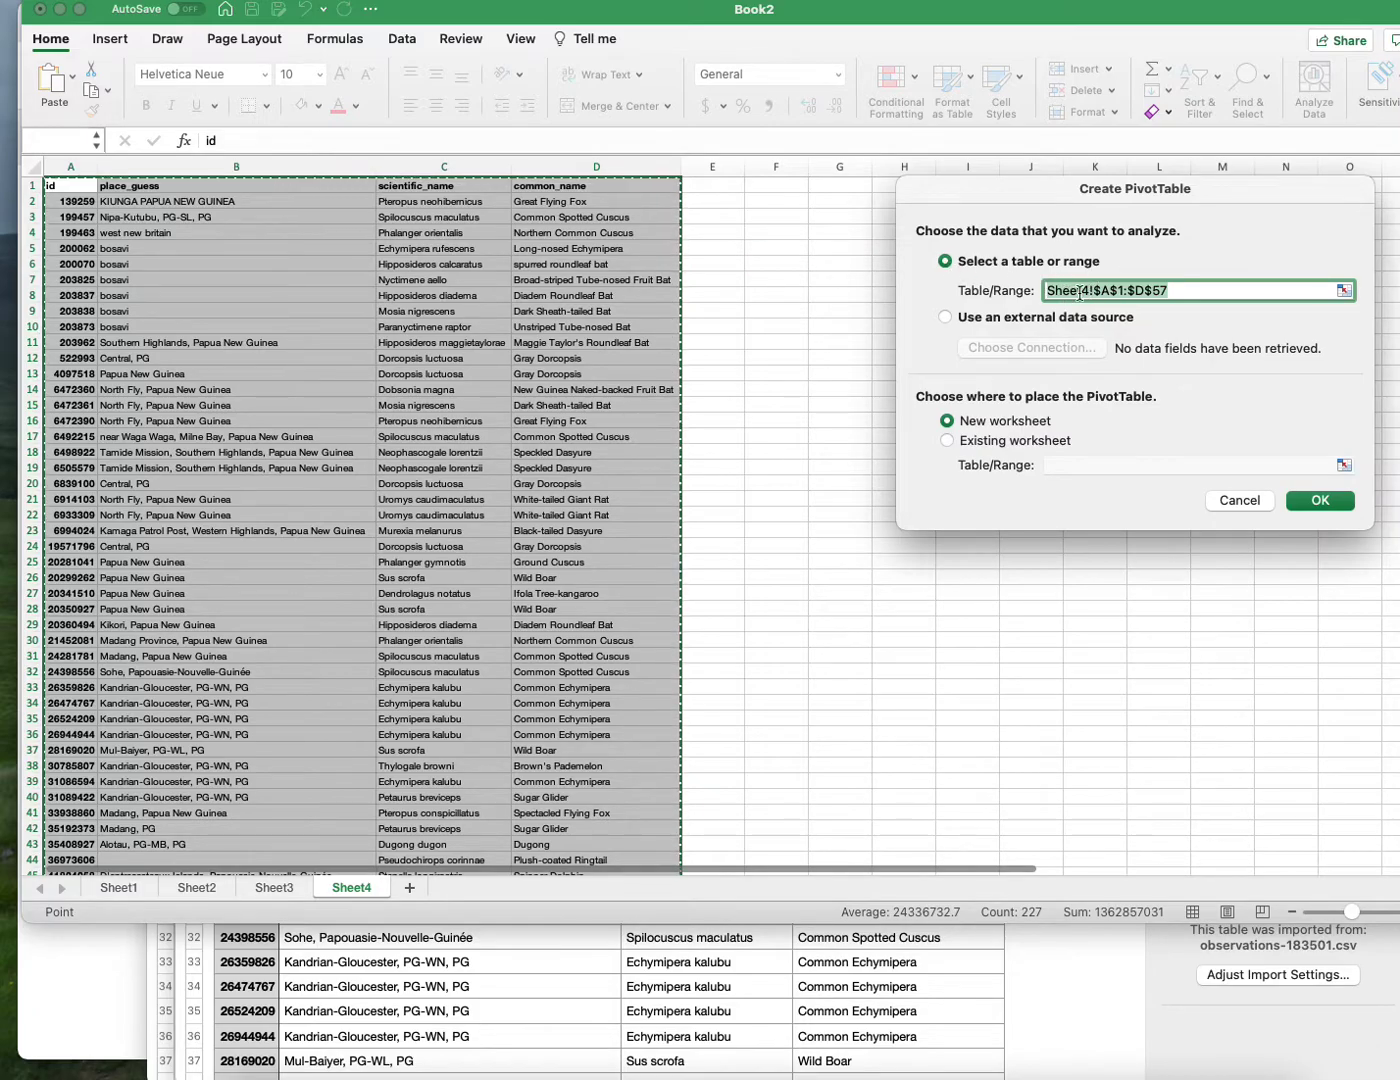
left_click(947, 441)
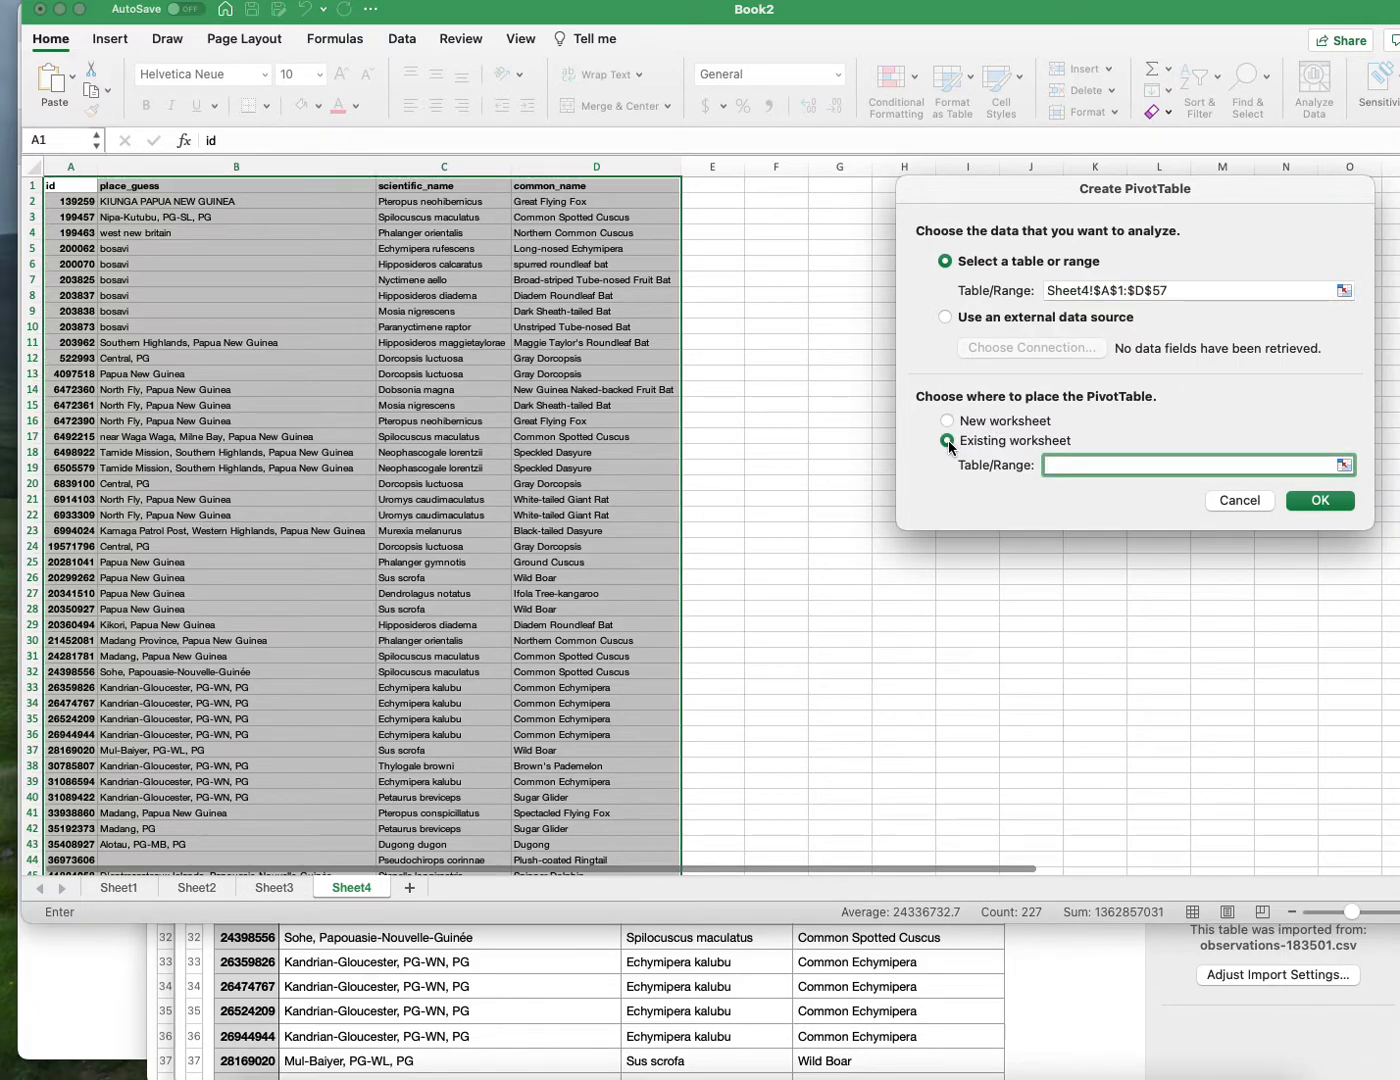
left_click(777, 183)
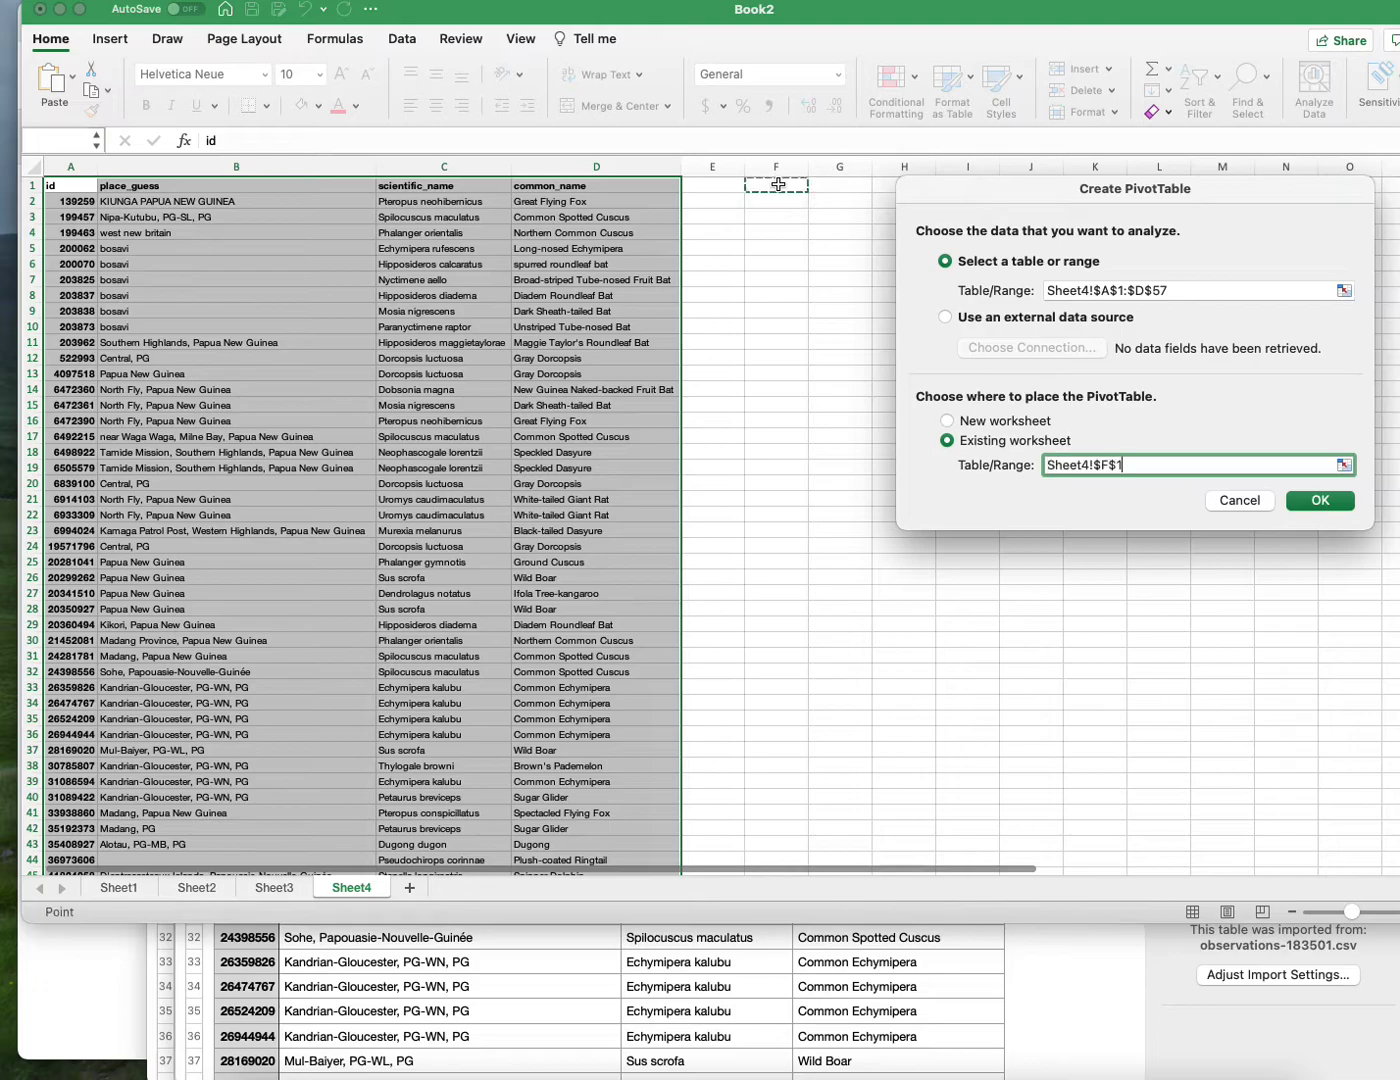
left_click(1320, 500)
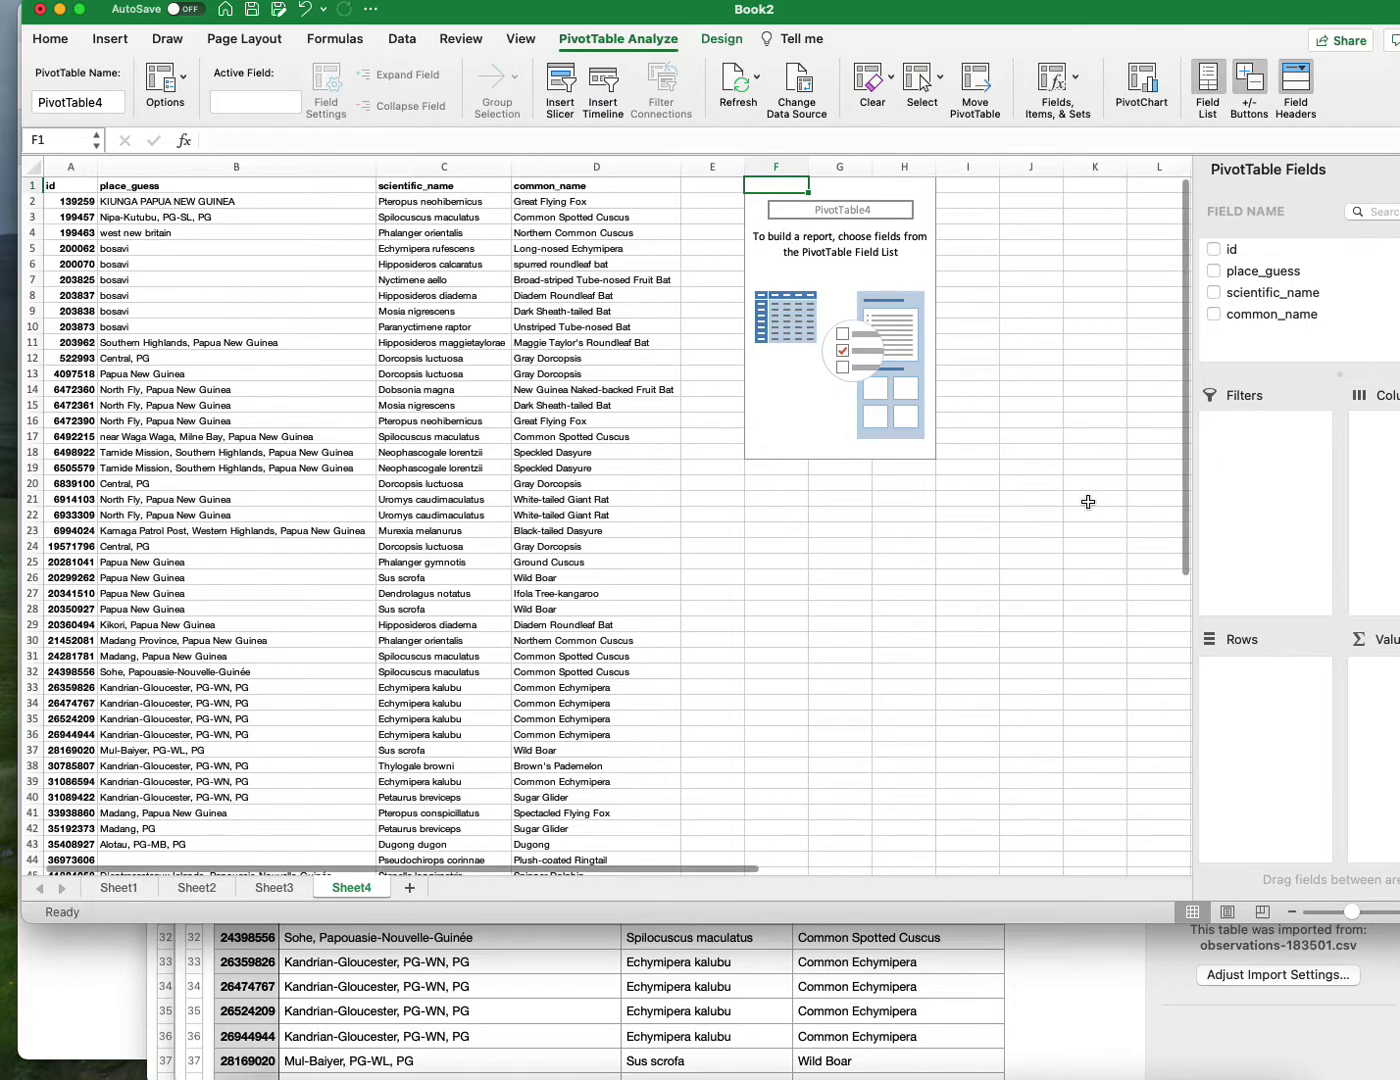
Add common_name to the PivotTable as both a count value and the row field, then close the field list.
left_click_drag(1150, 29, 1062, 22)
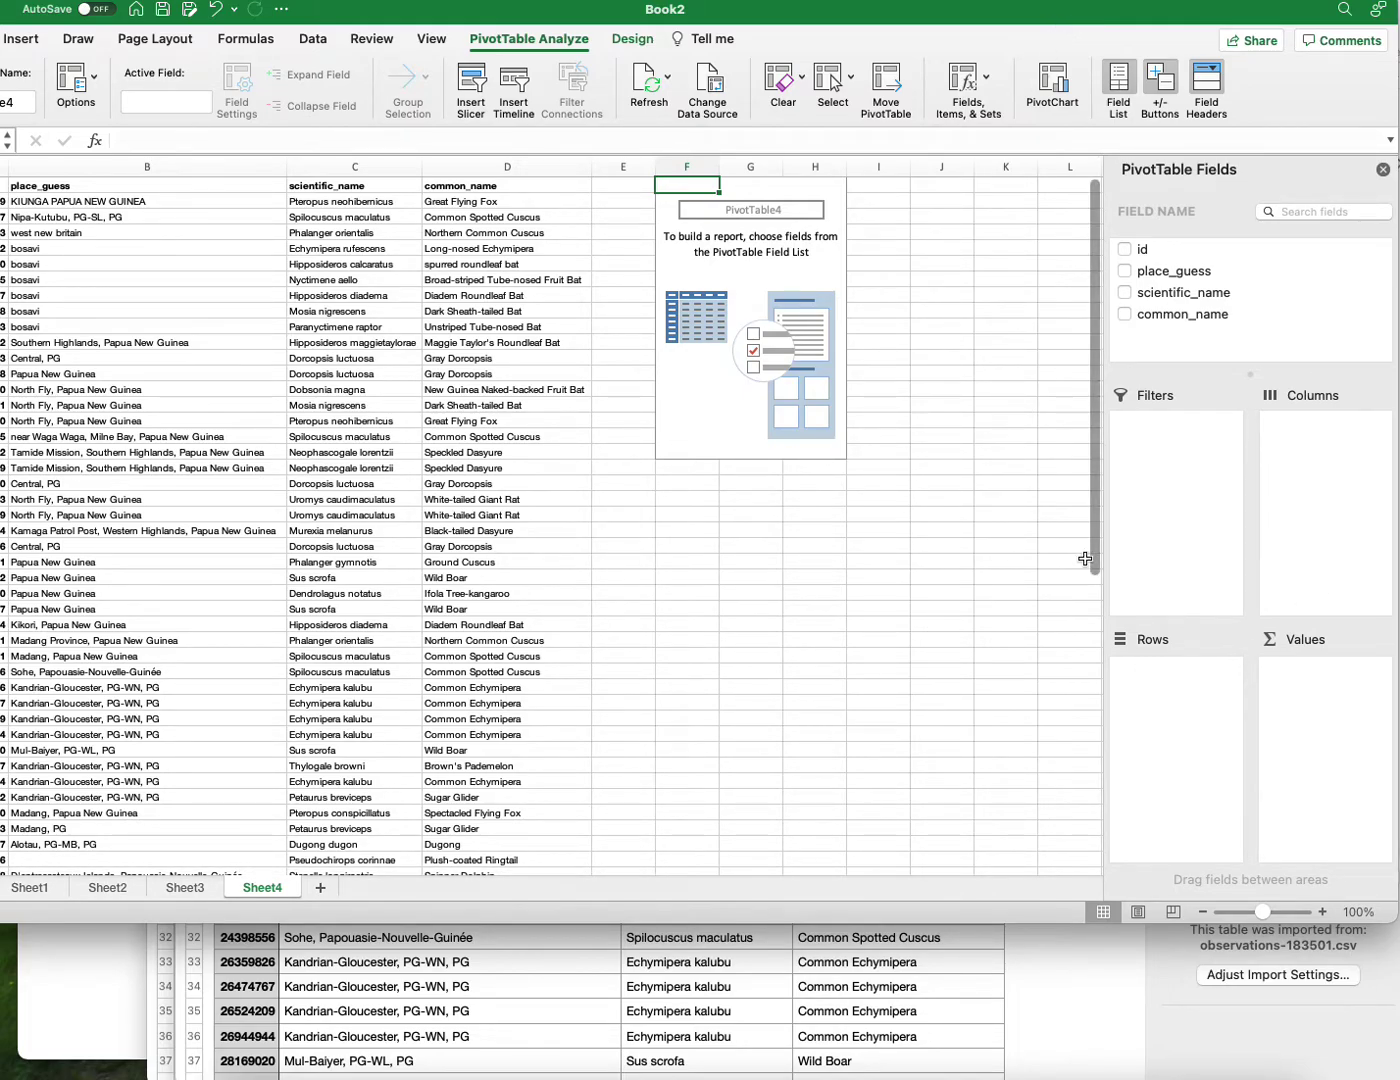
left_click(1125, 315)
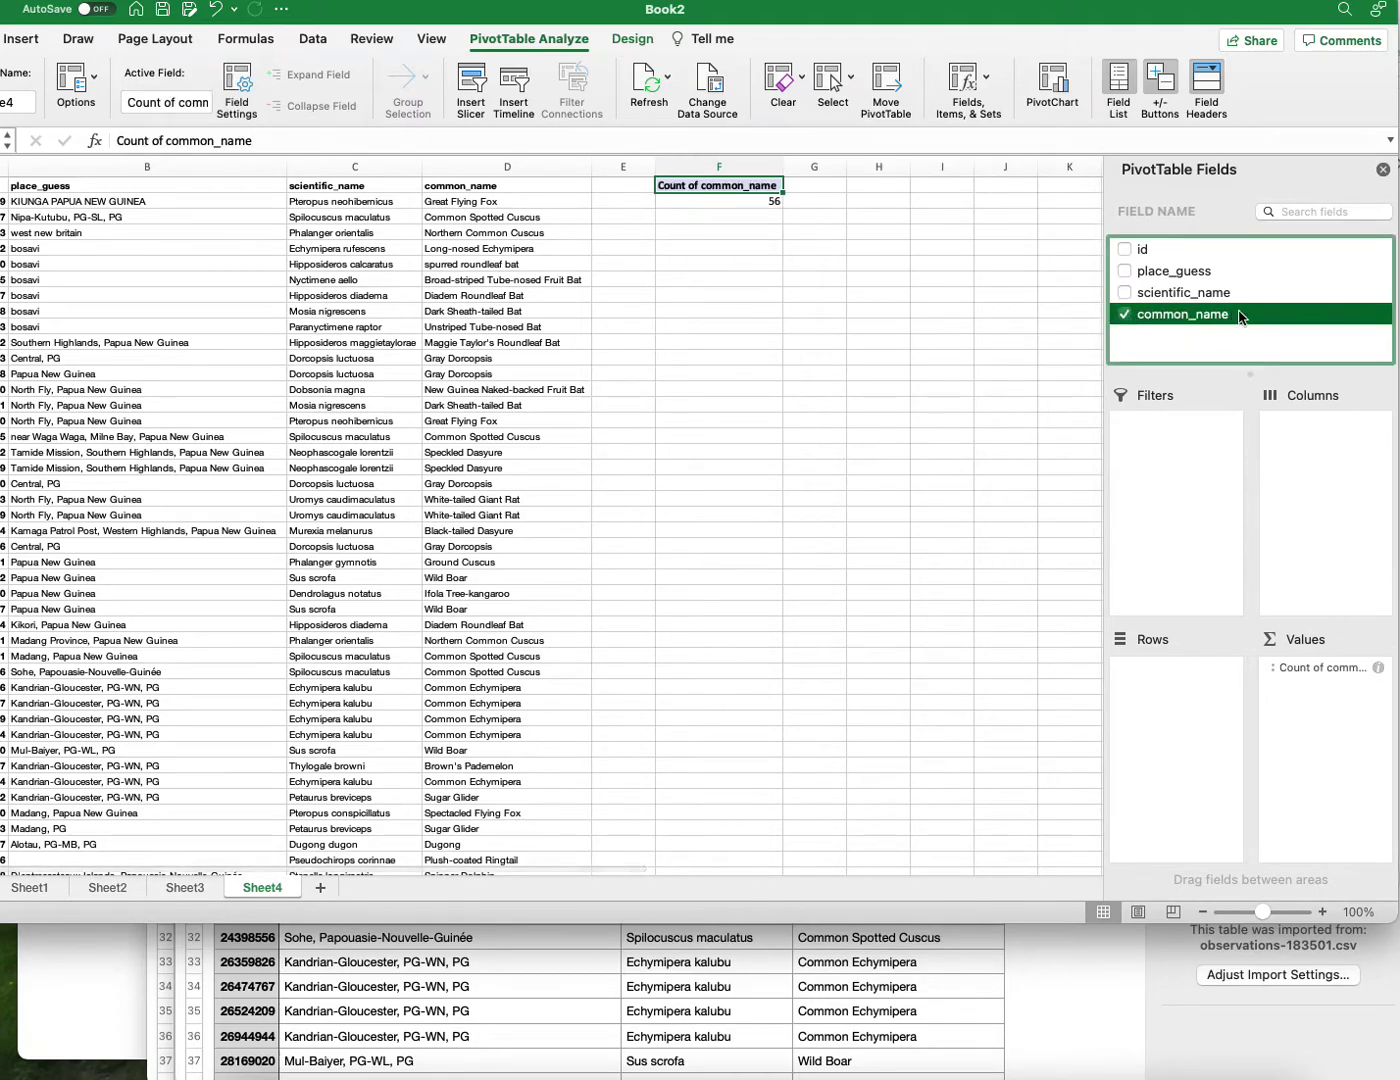
left_click_drag(1190, 320, 1183, 684)
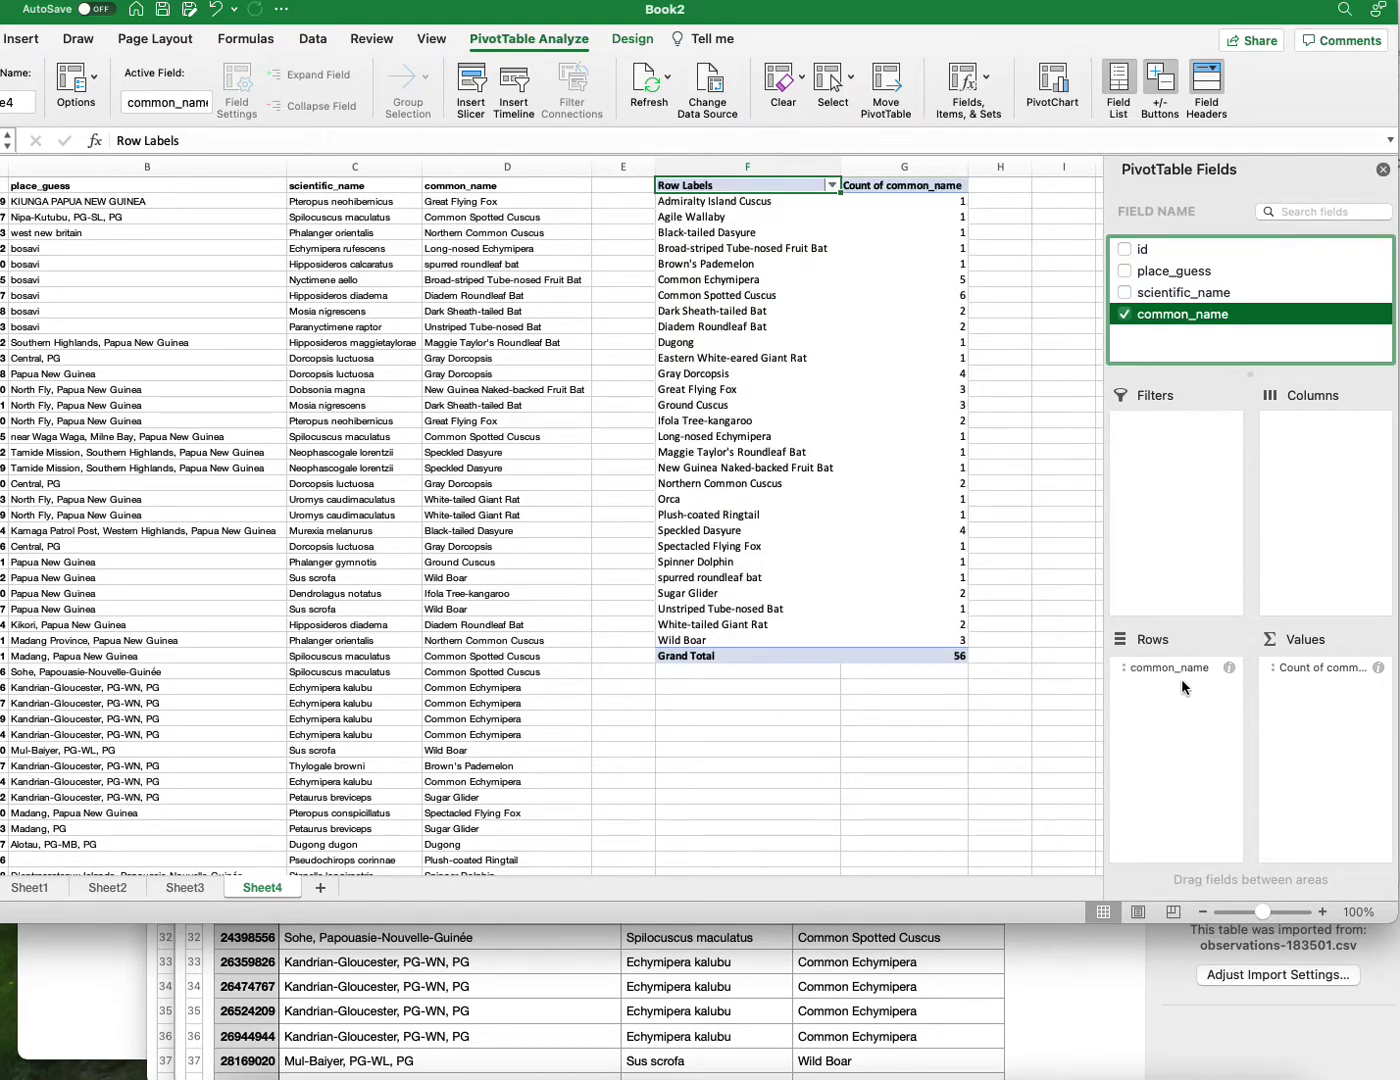
left_click(1383, 171)
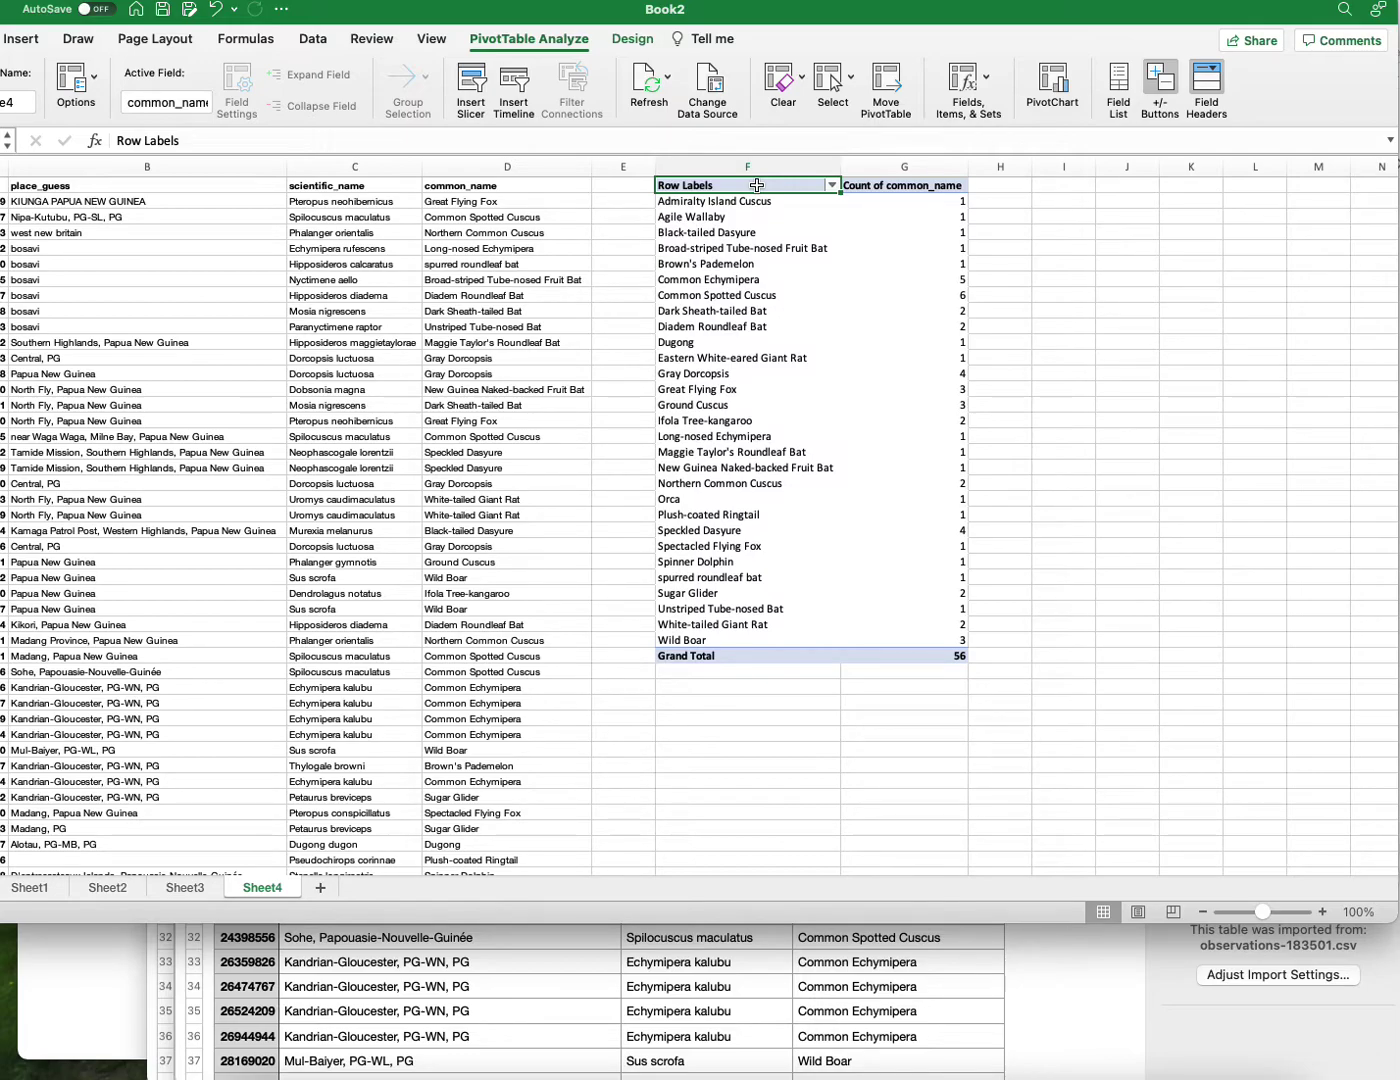
Copy the PivotTable's headers and species counts without the Grand Total row and paste them as values only, starting at cell I1.
left_click_drag(757, 185, 849, 643)
scroll(850, 640, "down", 1)
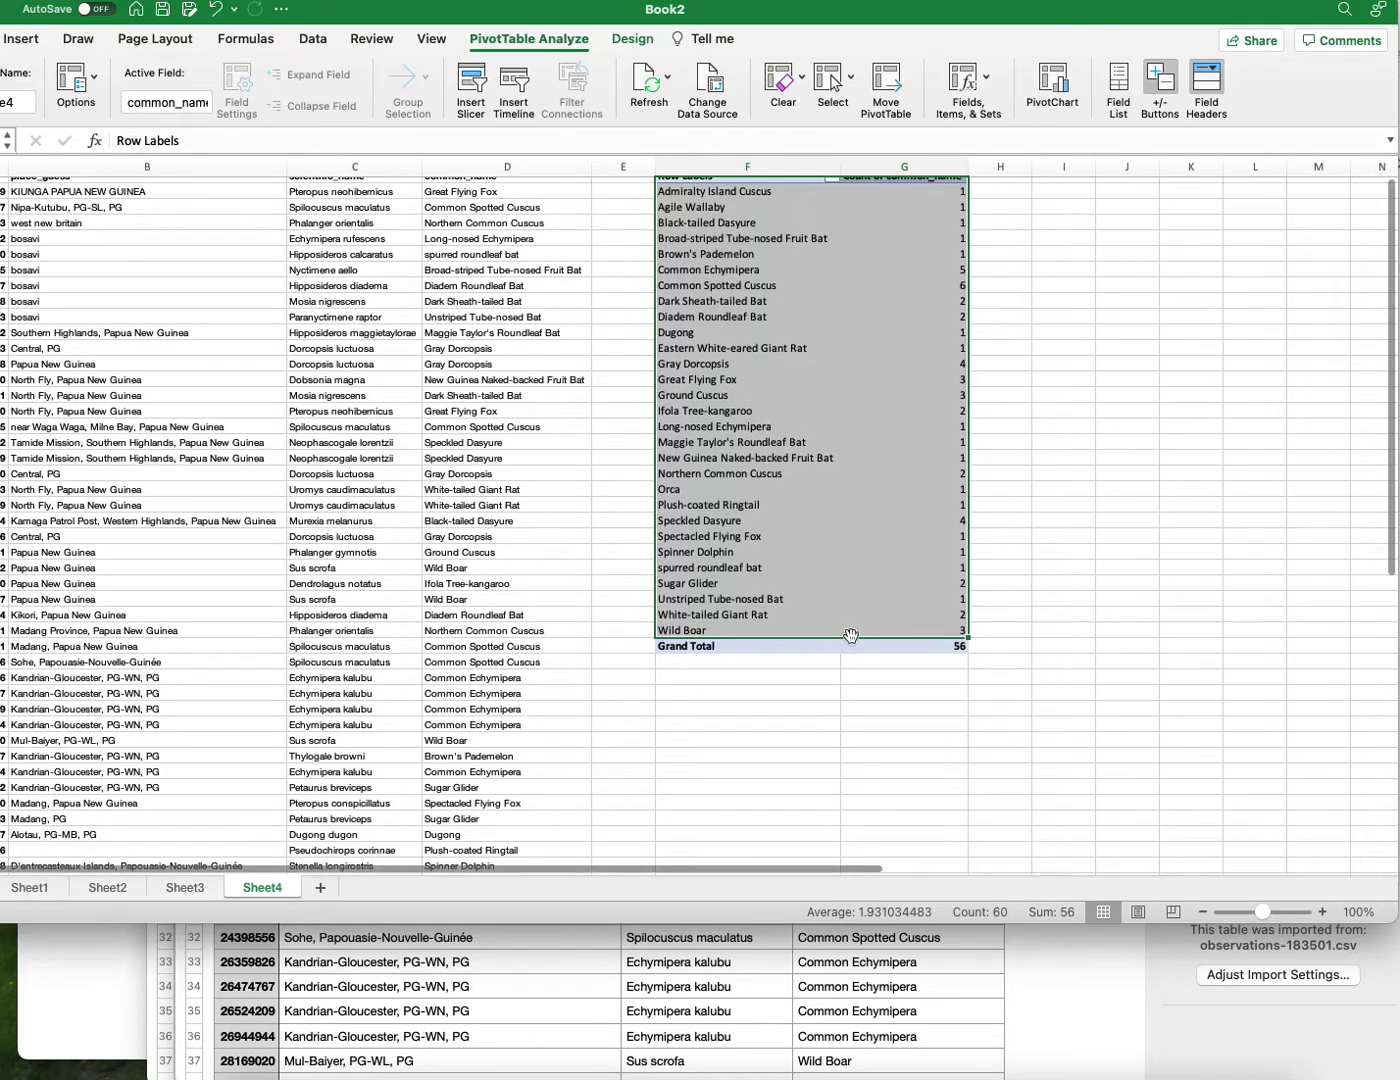
key("super+c")
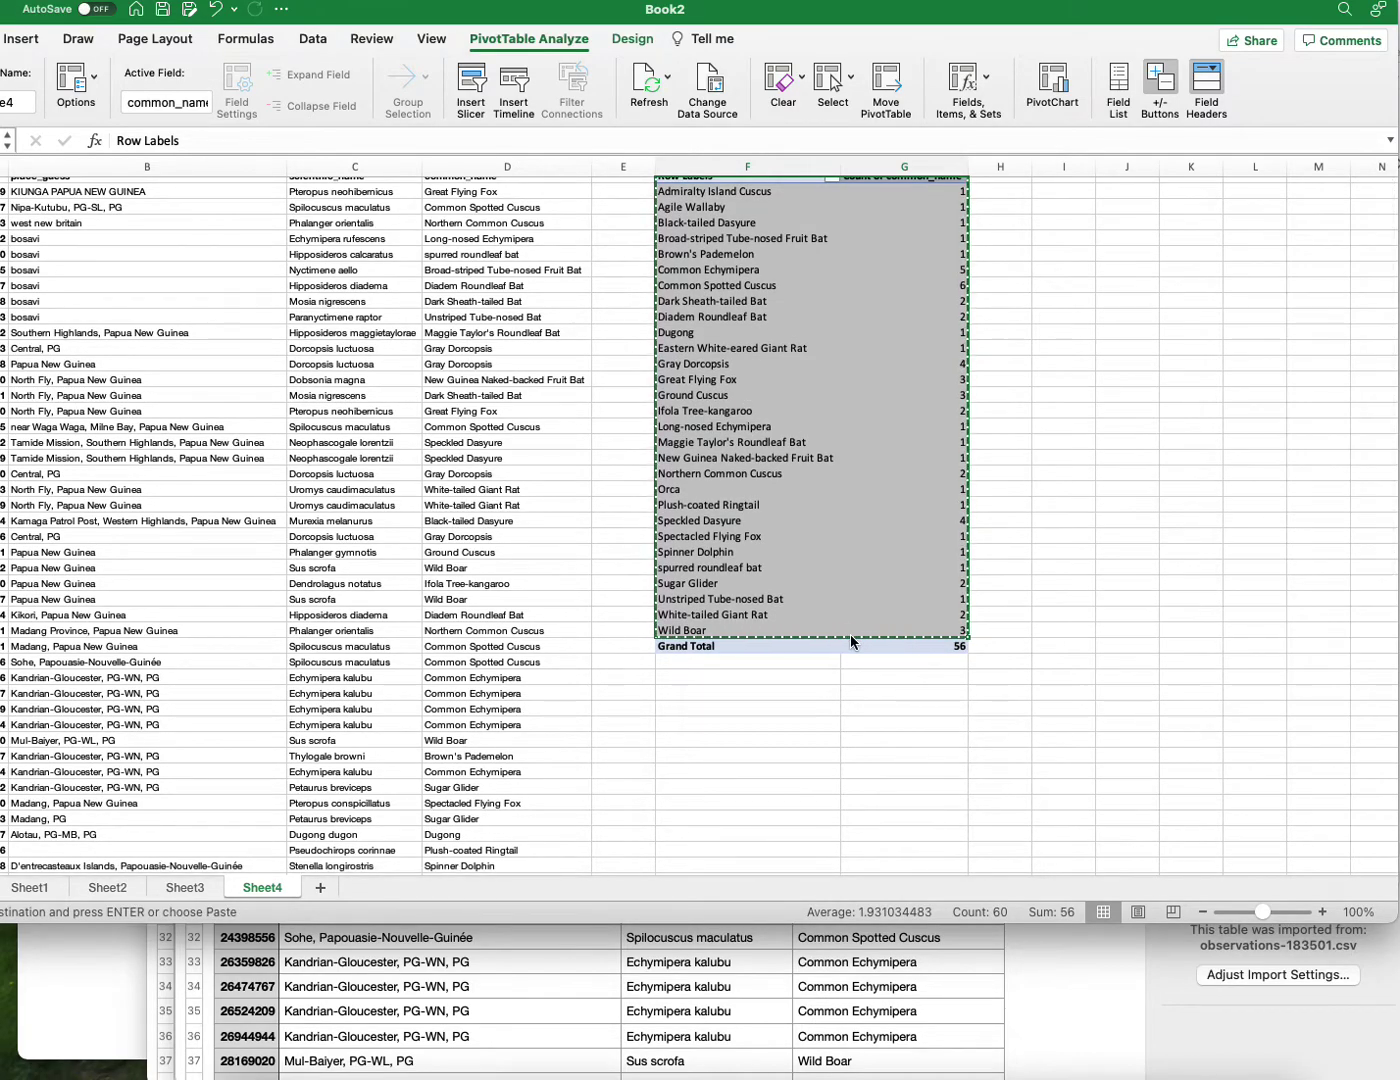
scroll(1150, 285, "up", 2)
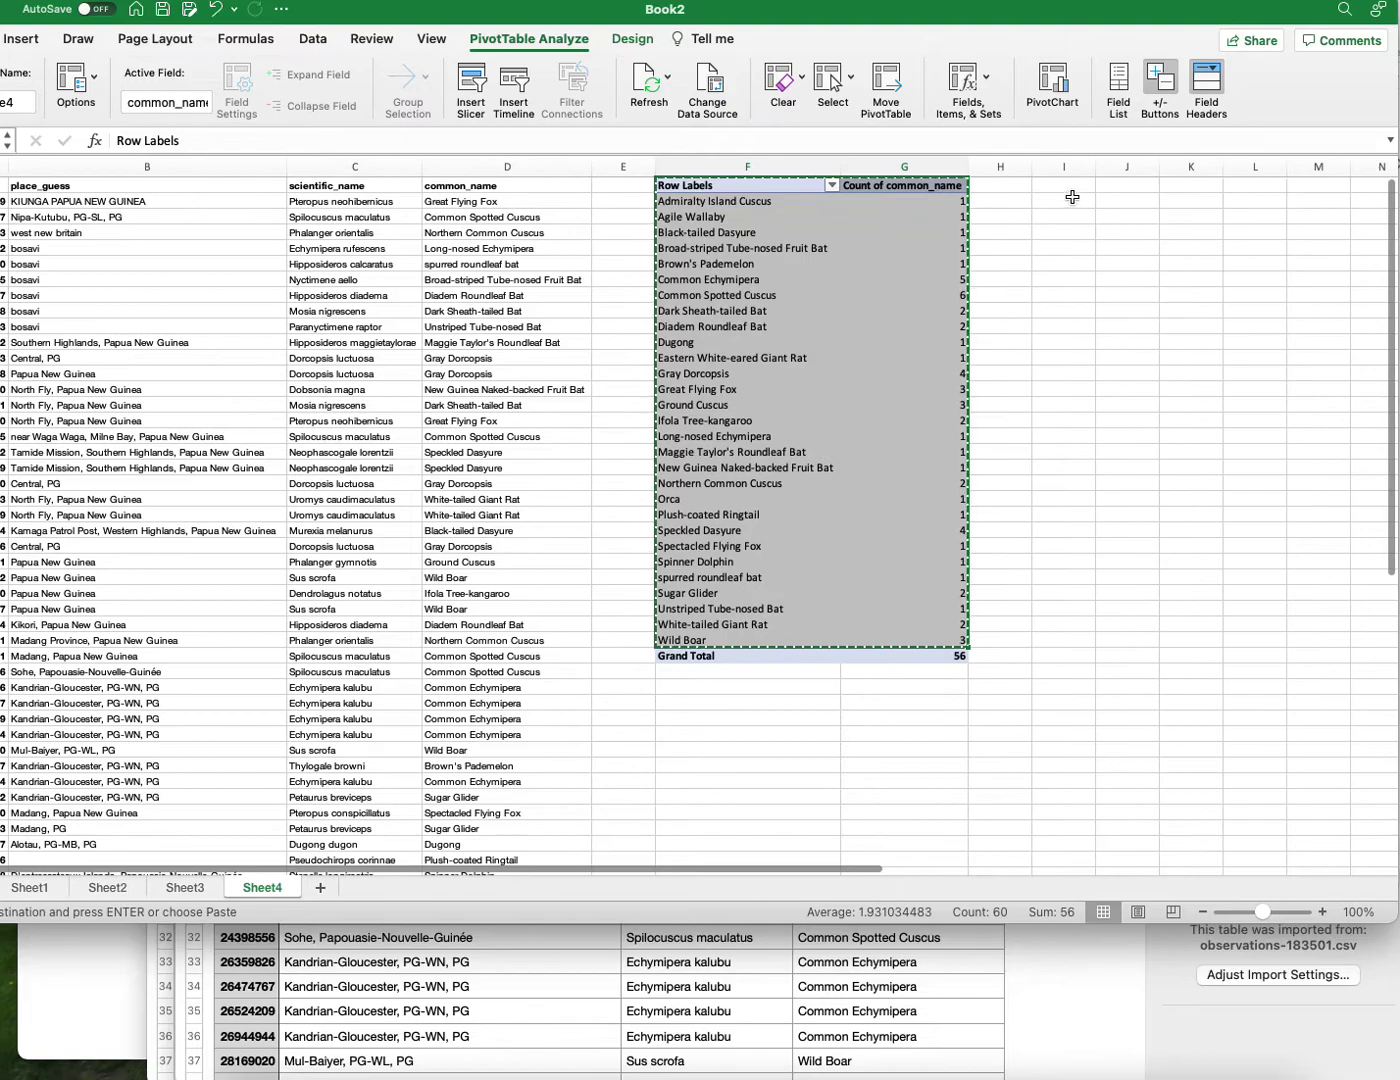
left_click(1062, 186)
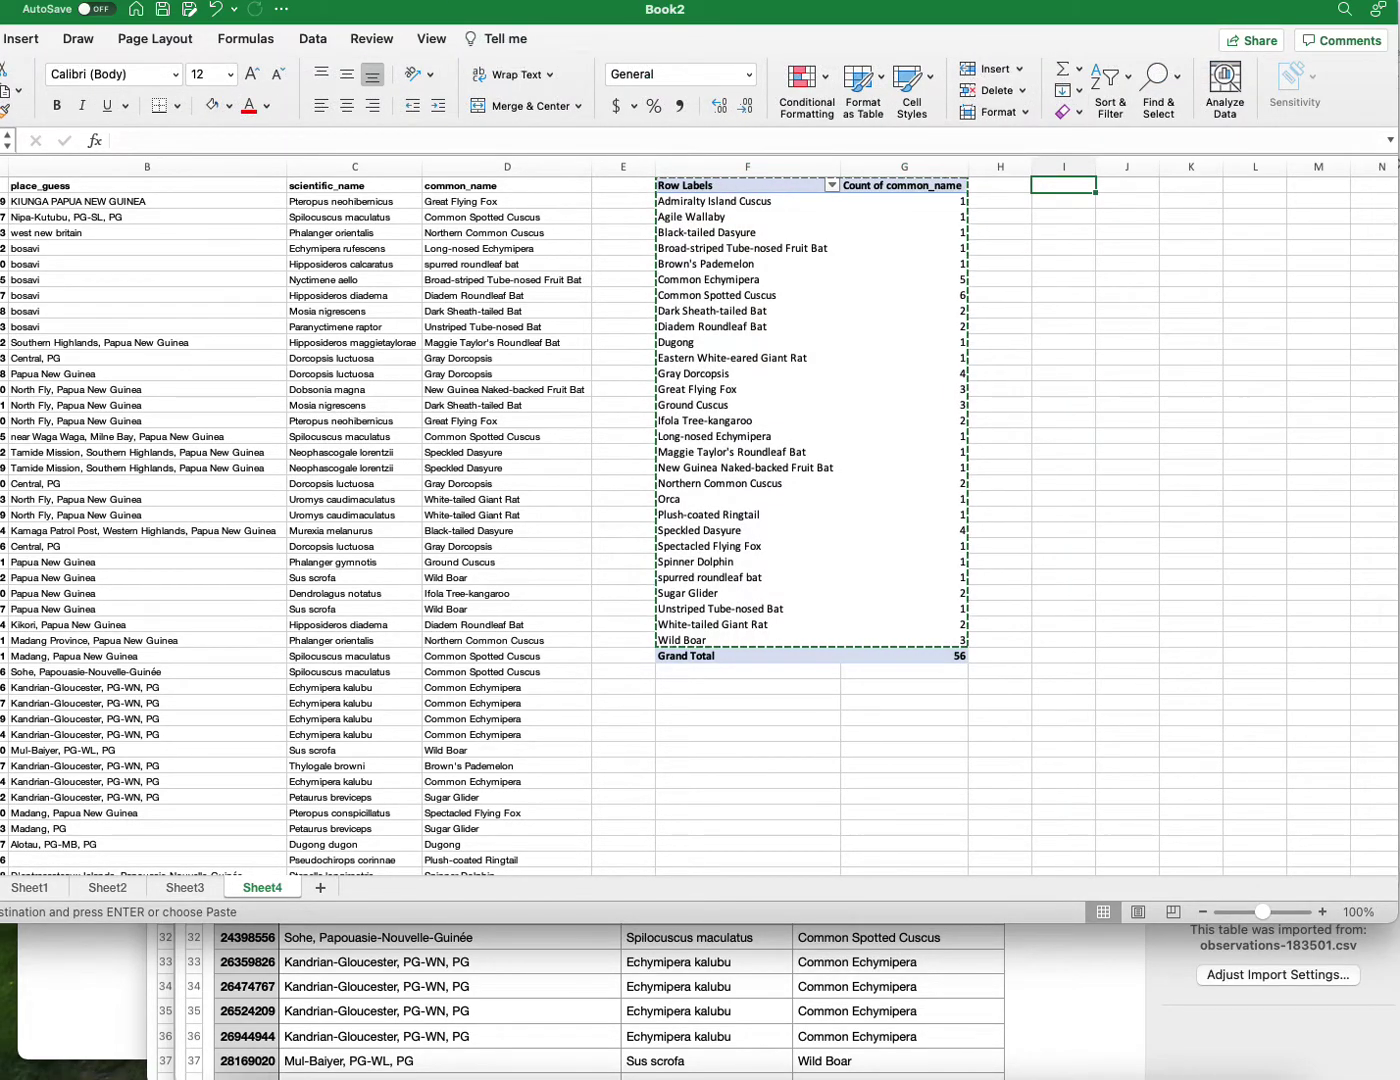
left_click(145, 0)
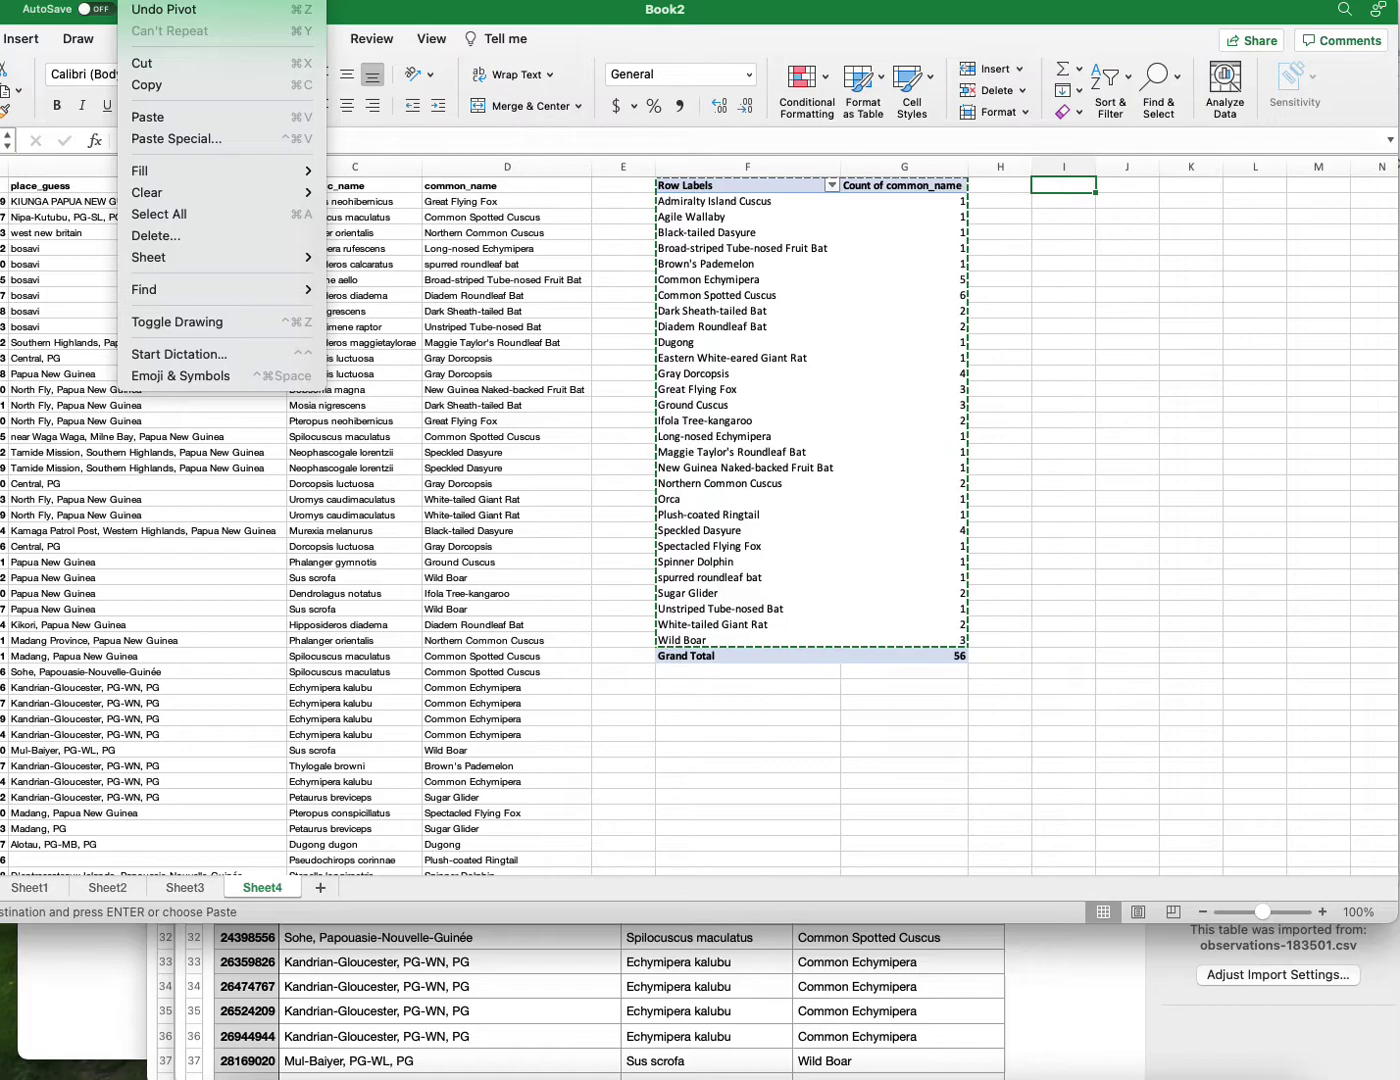
left_click(156, 140)
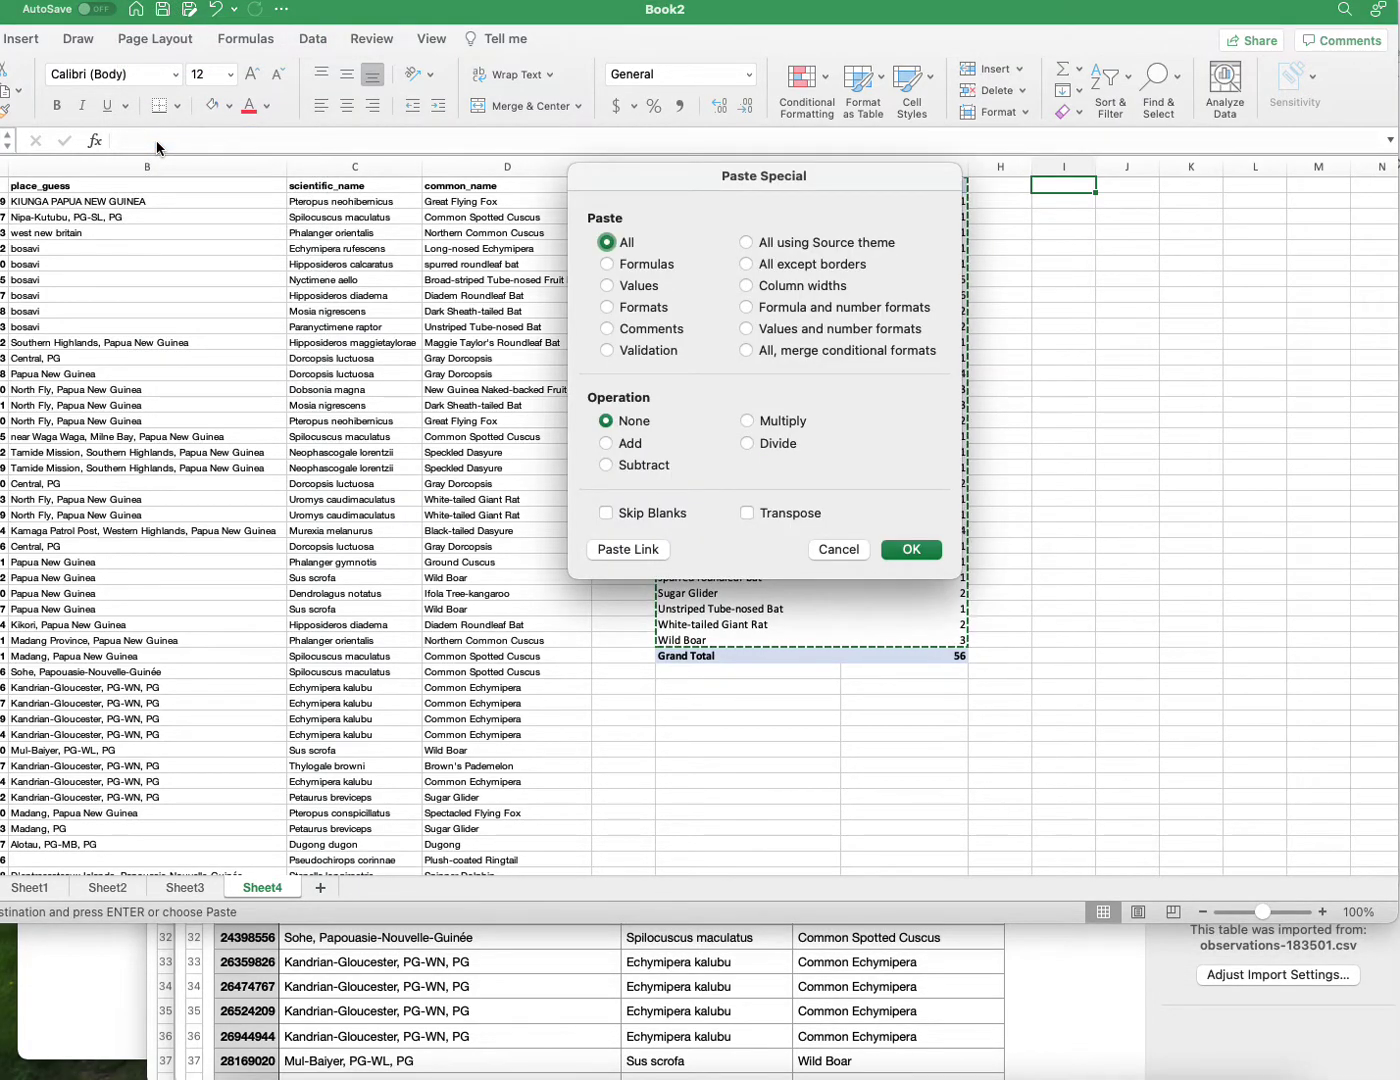
left_click(636, 287)
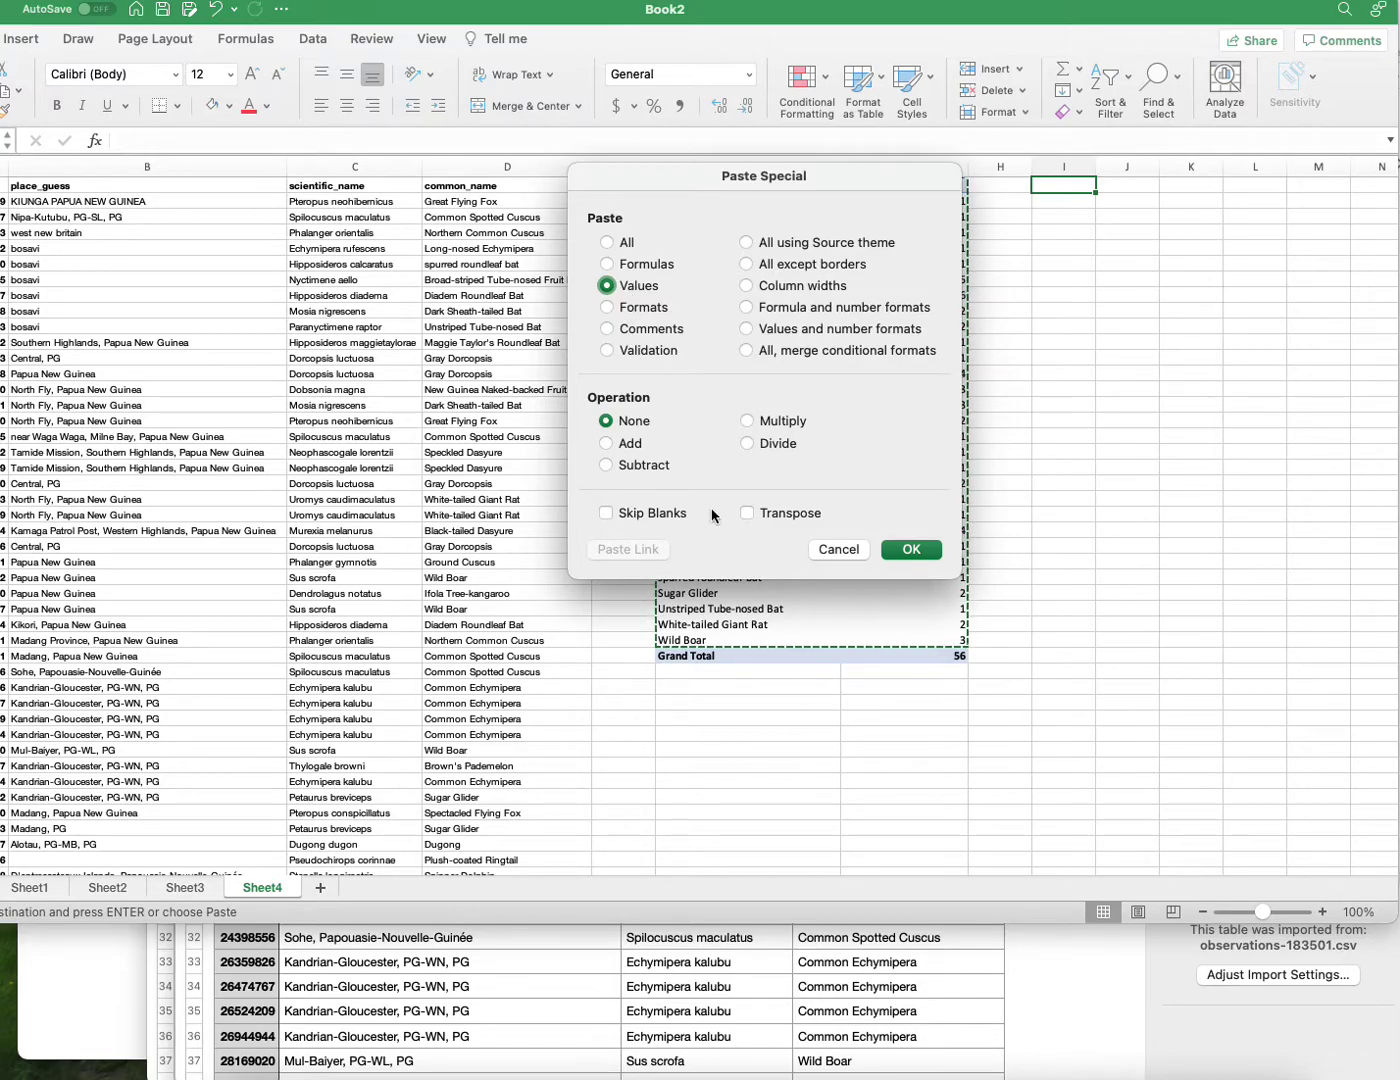
left_click(910, 550)
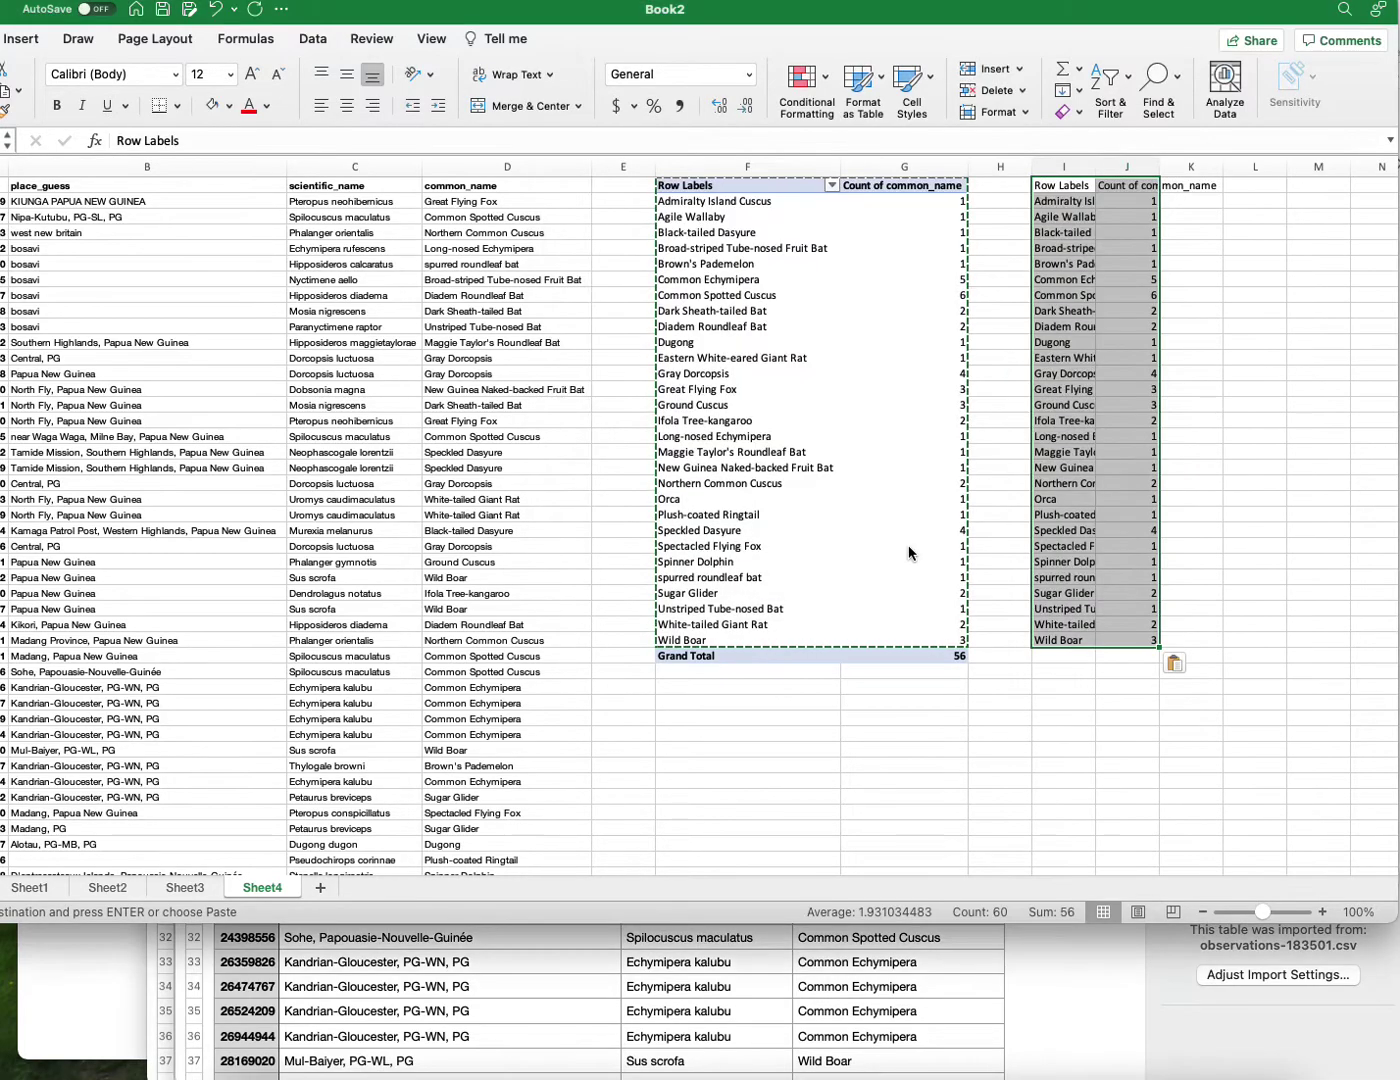
Widen columns I and J to fit the pasted summary and rename the header in cell I1 as Mammal Species.
left_click_drag(1097, 166, 1345, 166)
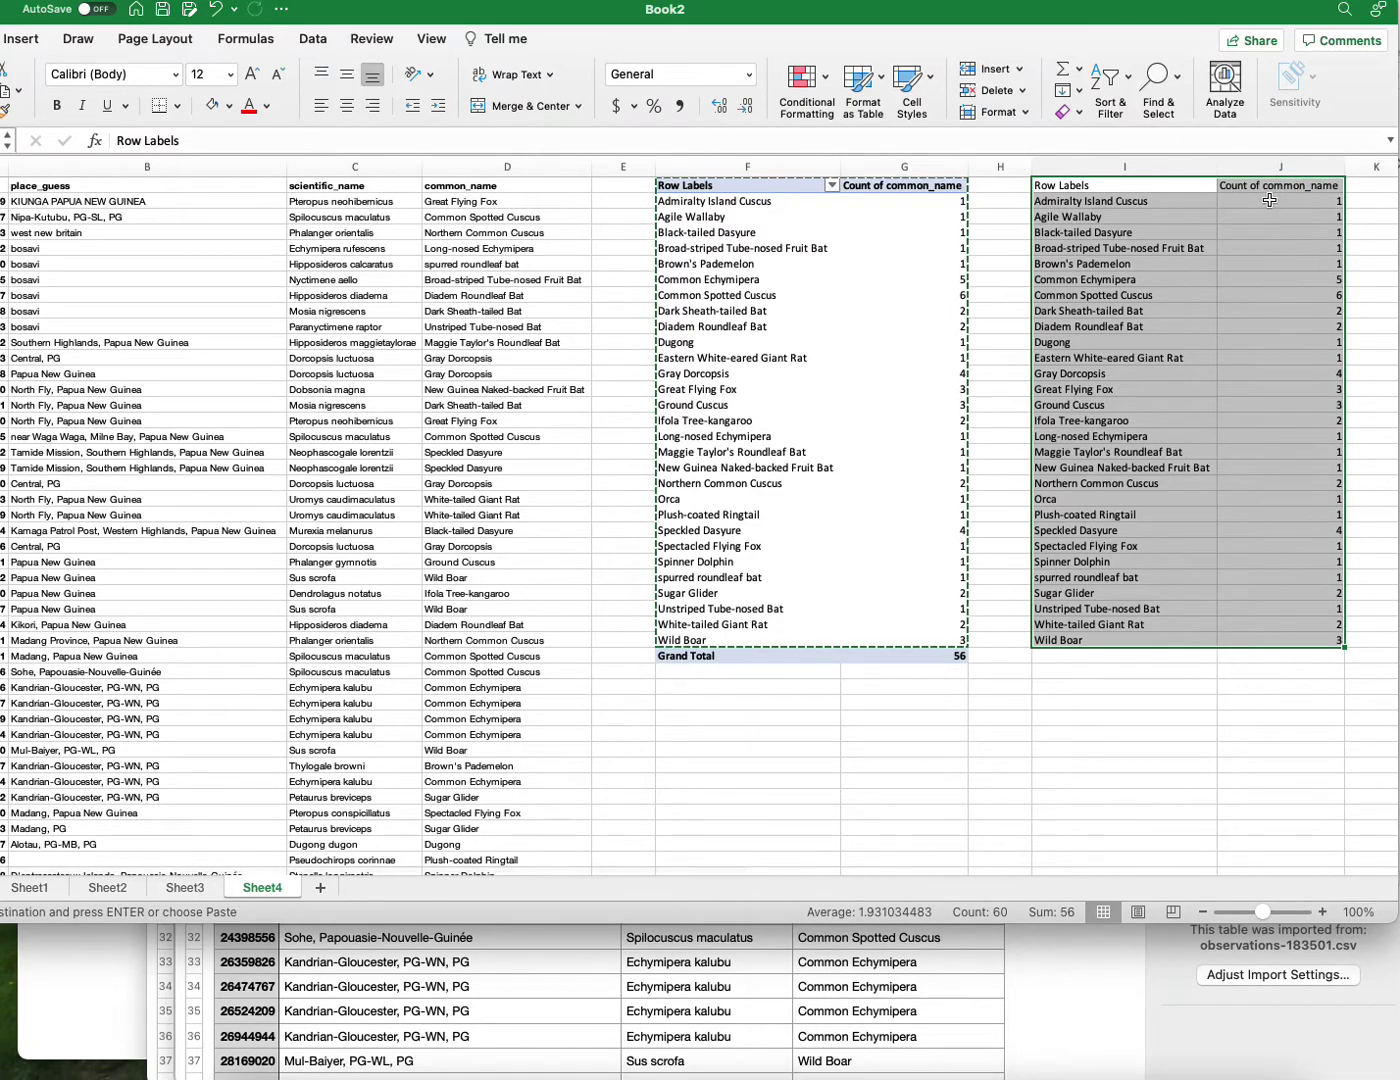
left_click(1089, 182)
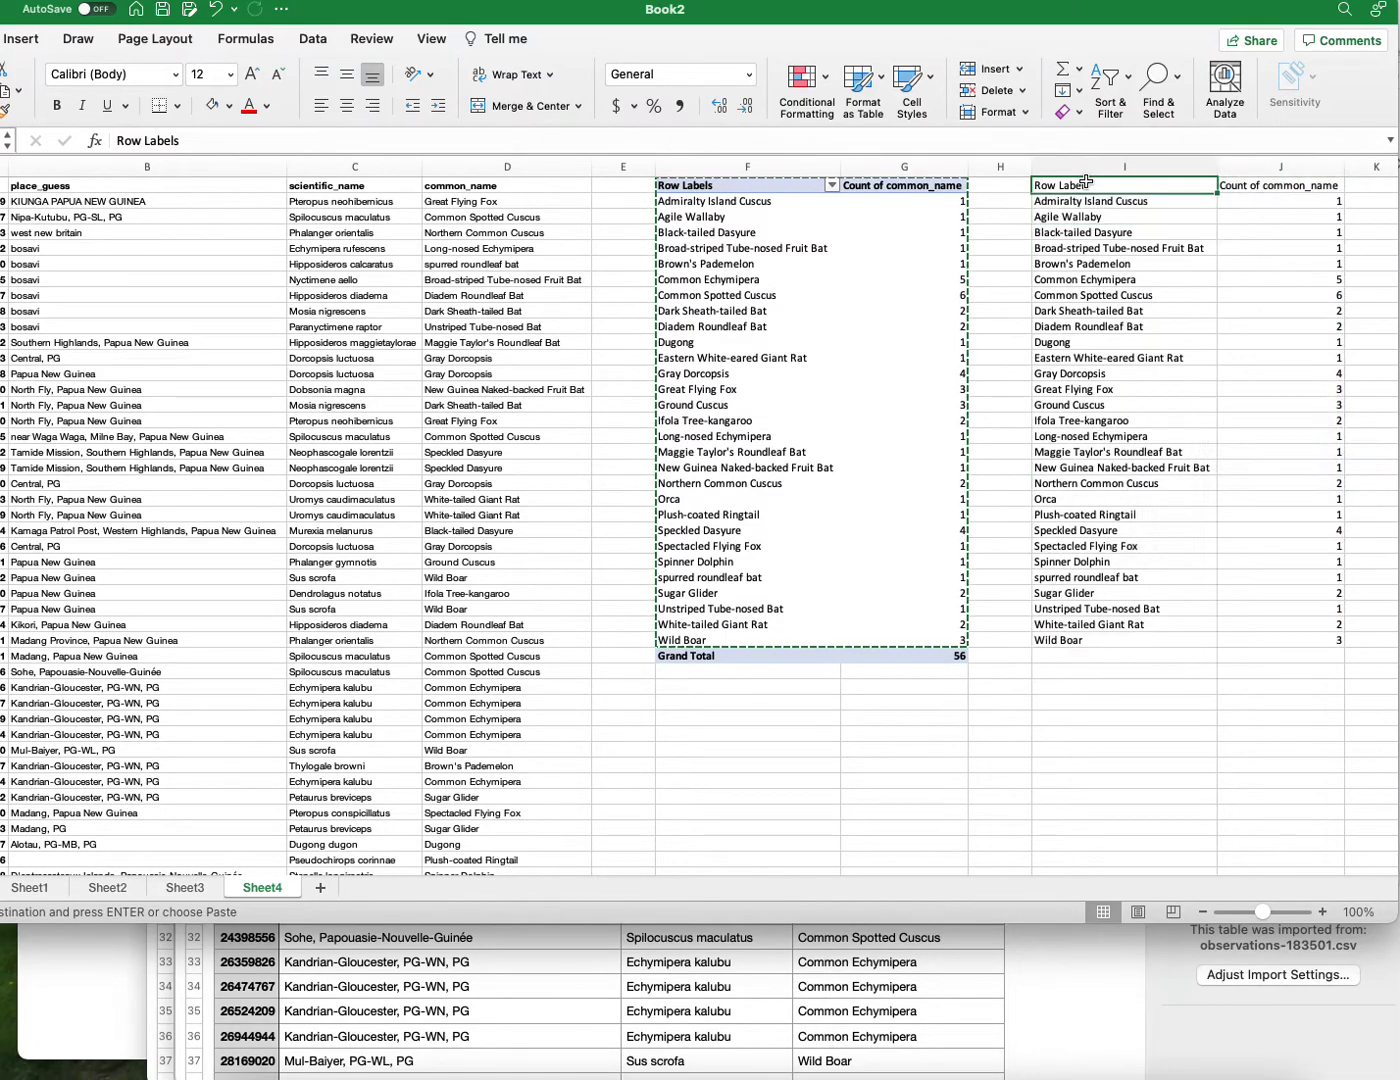
type("Mamm")
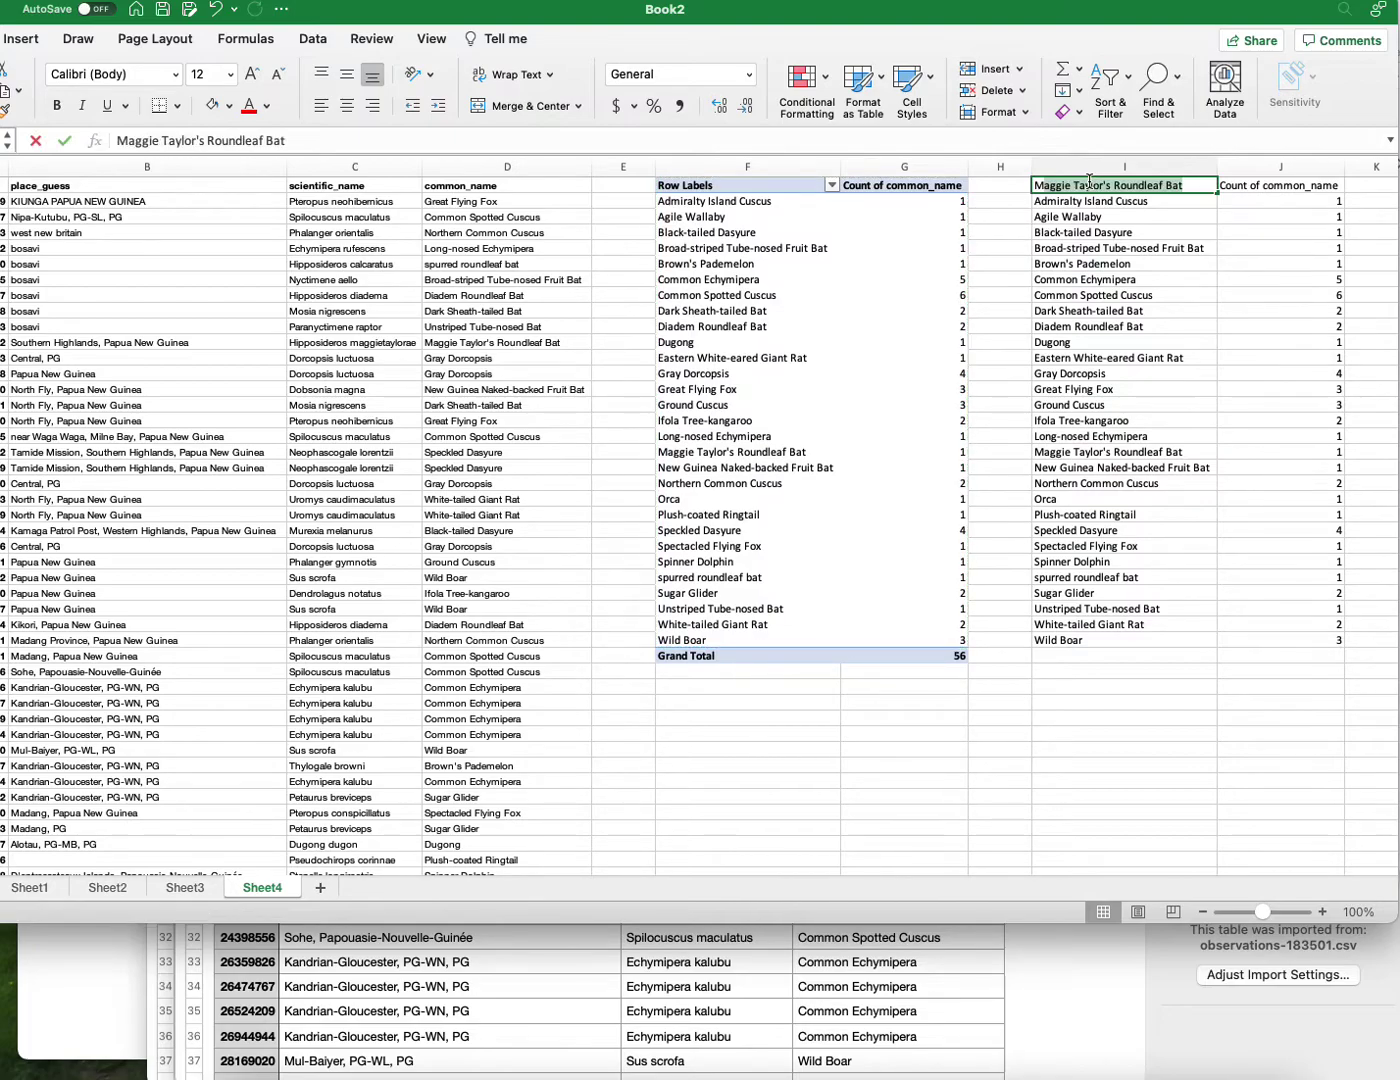
type("al Species")
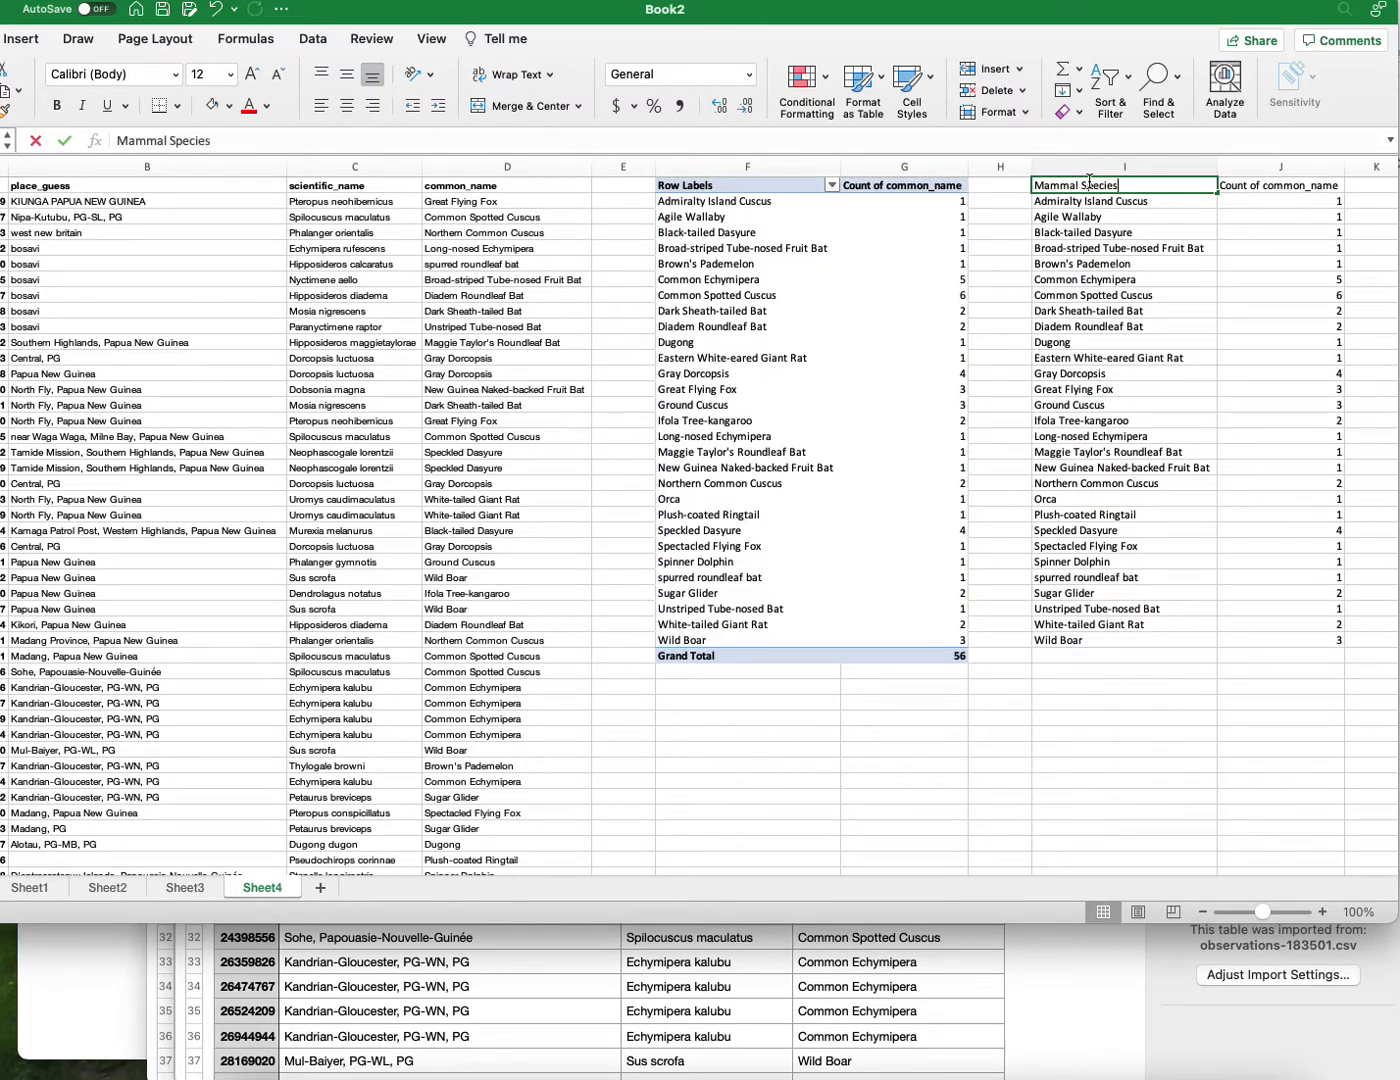
key("Tab")
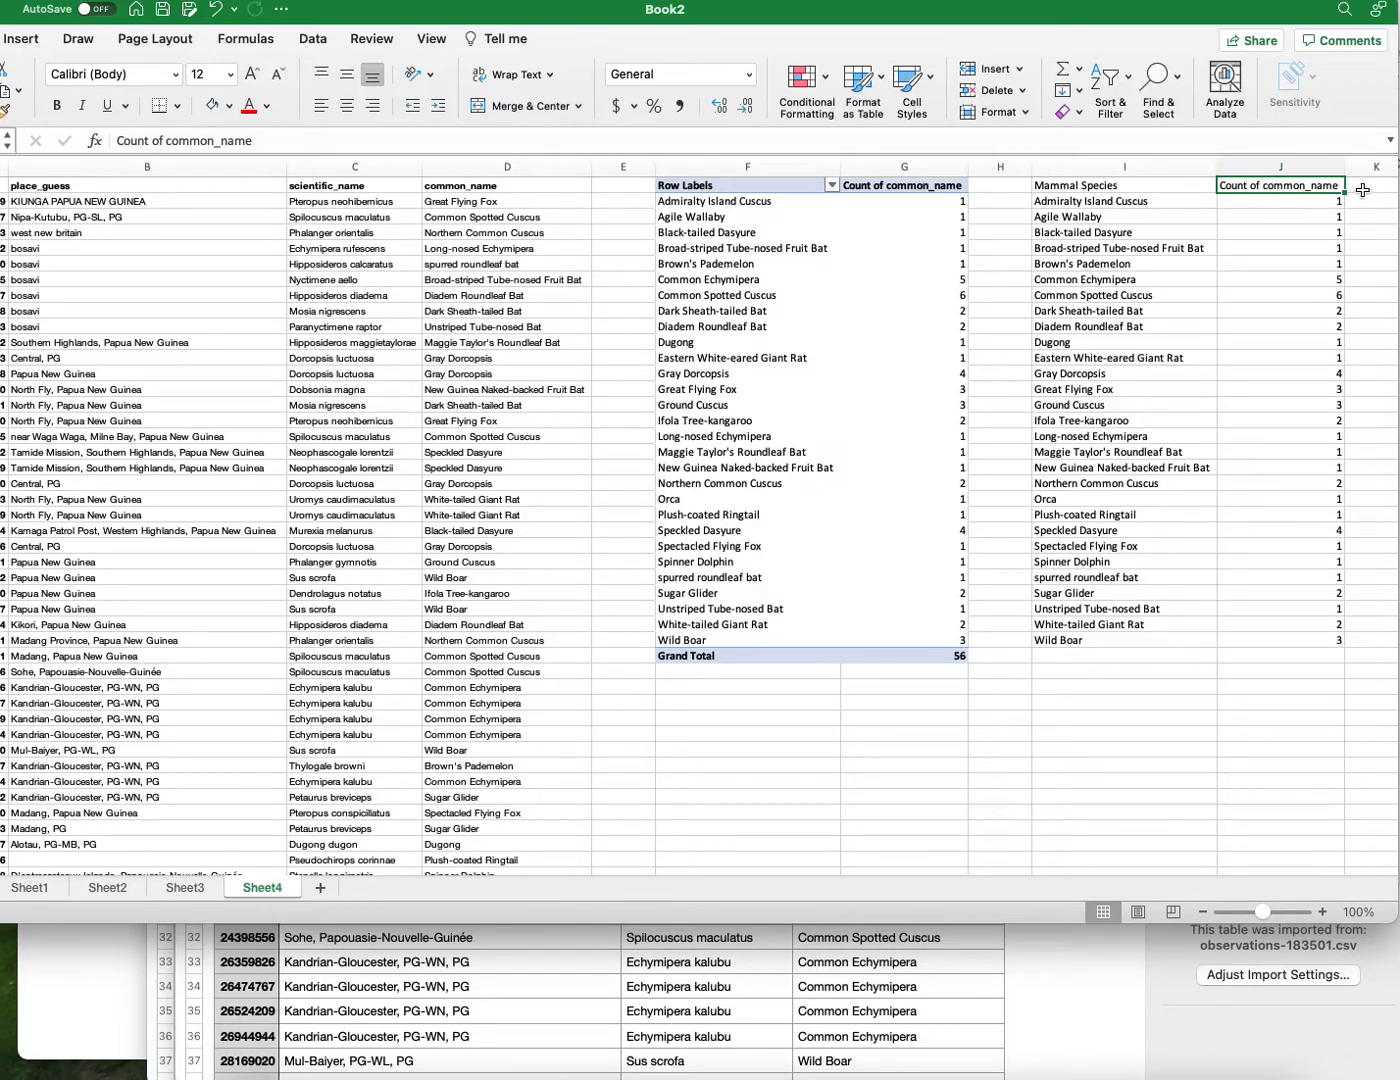
Sort the pasted species summary in columns I and J by Count of common_name values, Largest to Smallest, treating the first row as headers.
left_click_drag(1151, 187, 1290, 643)
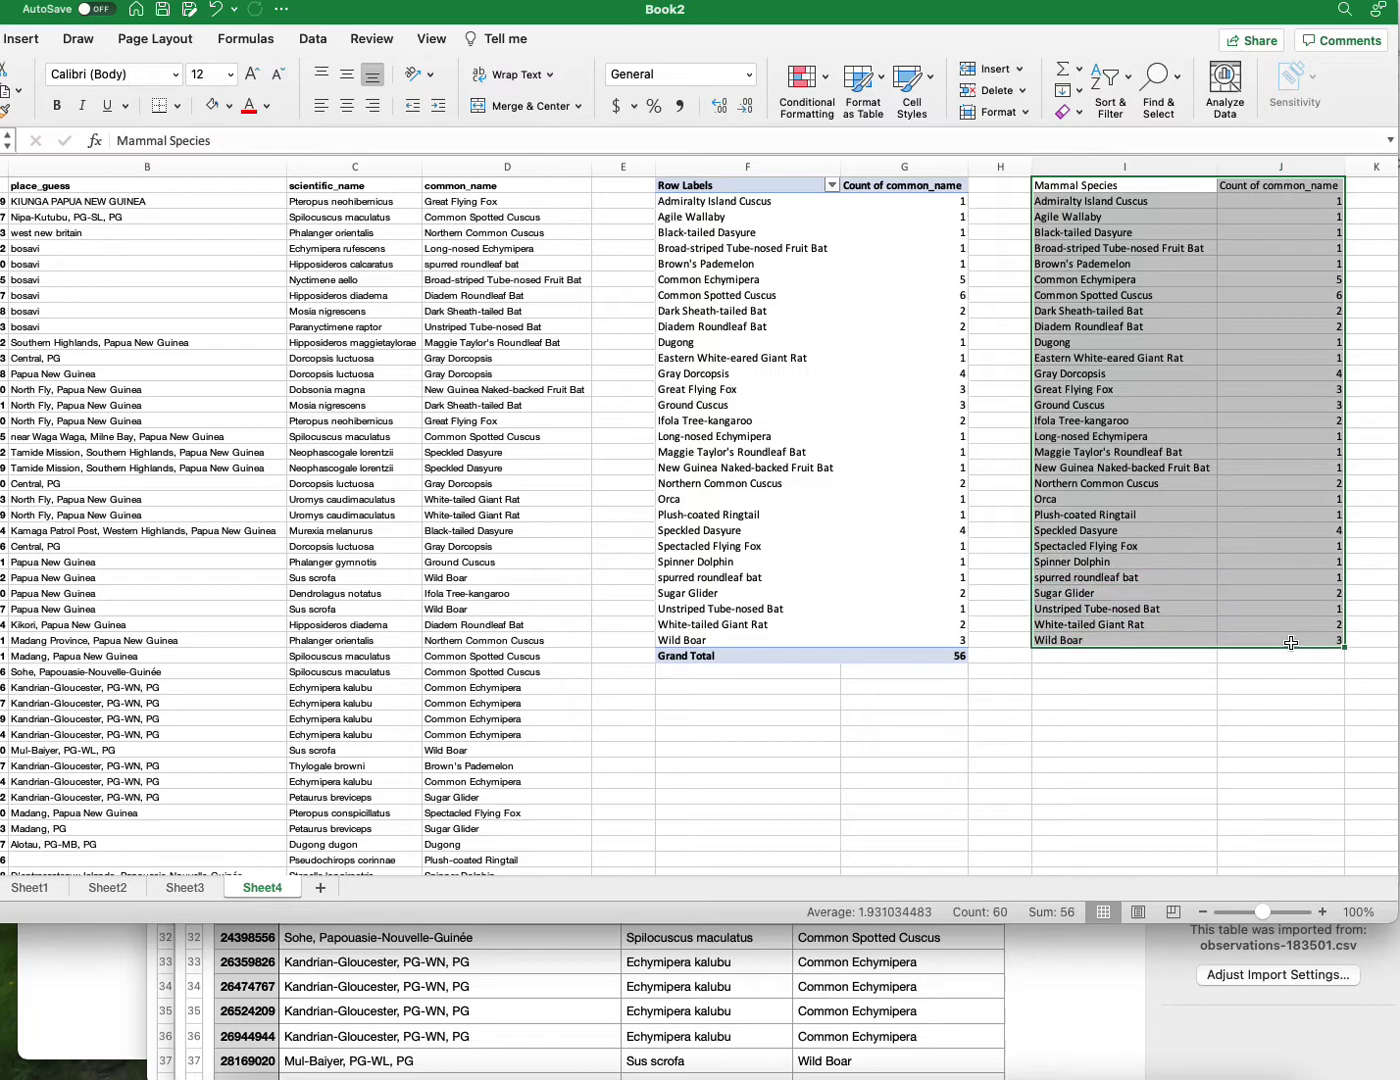
scroll(1293, 640, "down", 1)
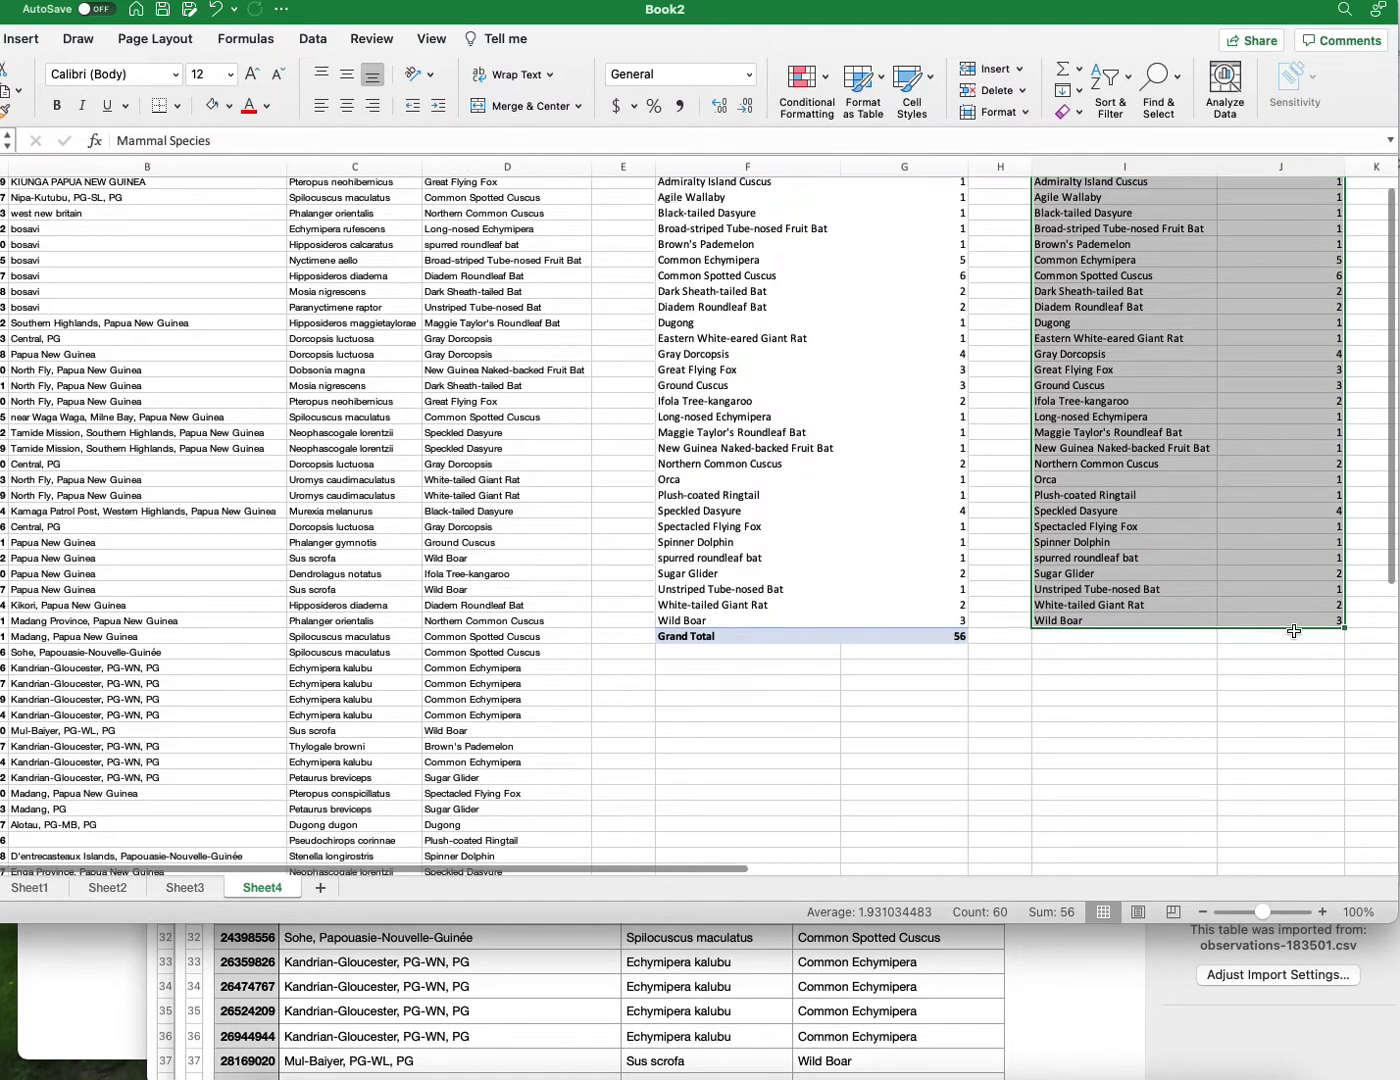
scroll(1297, 736, "up", 1)
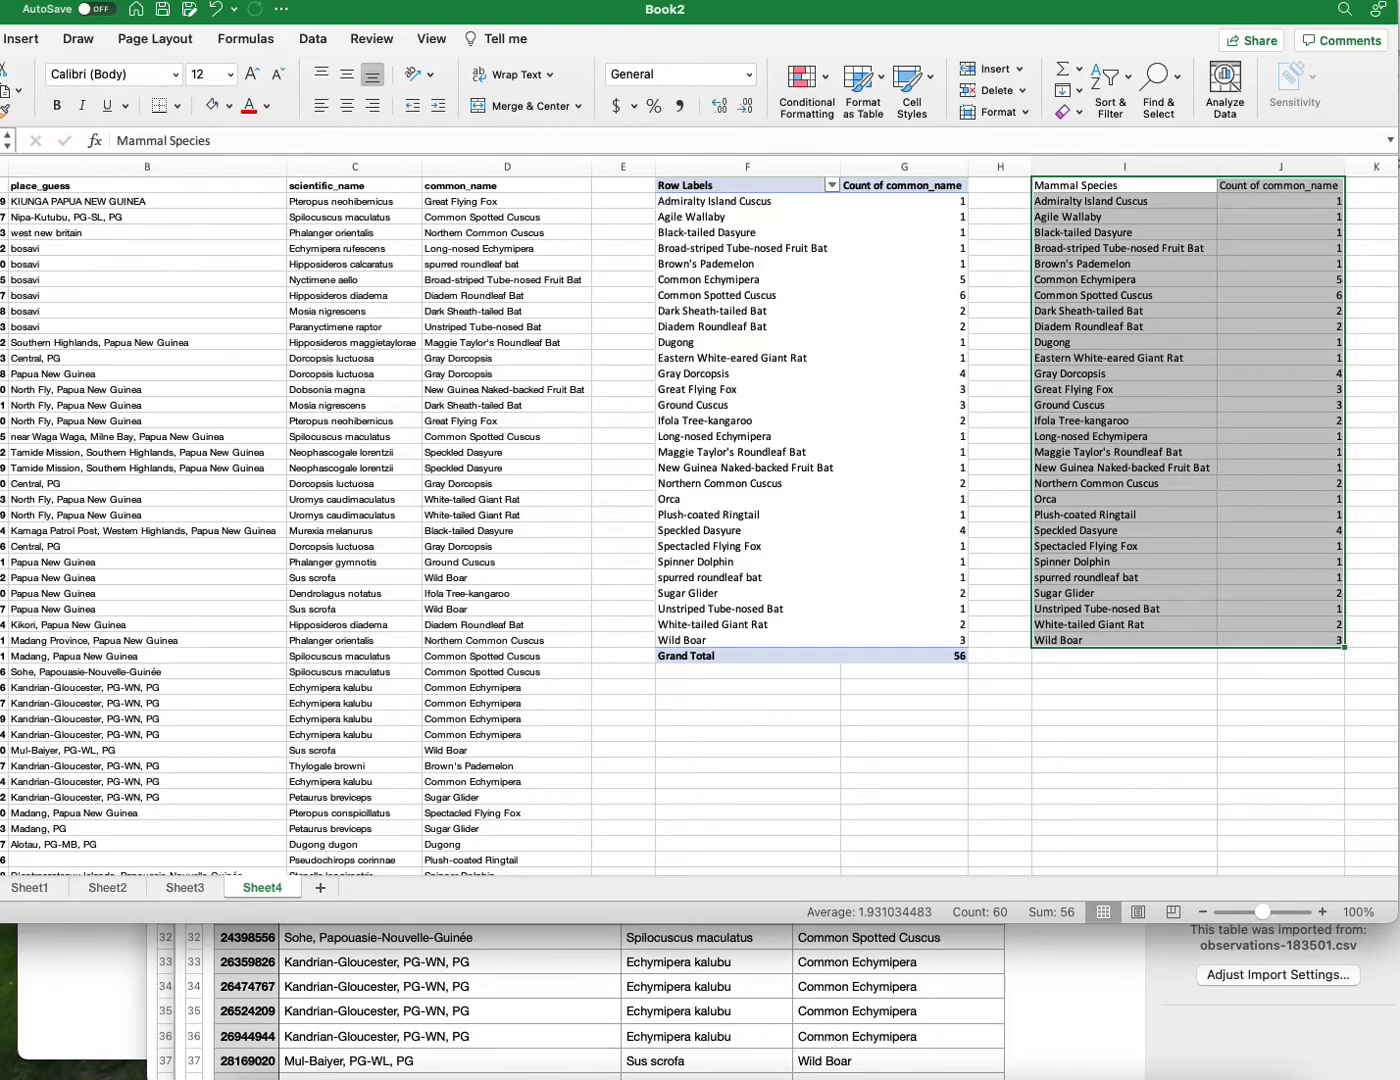
left_click(396, 2)
left_click(396, 10)
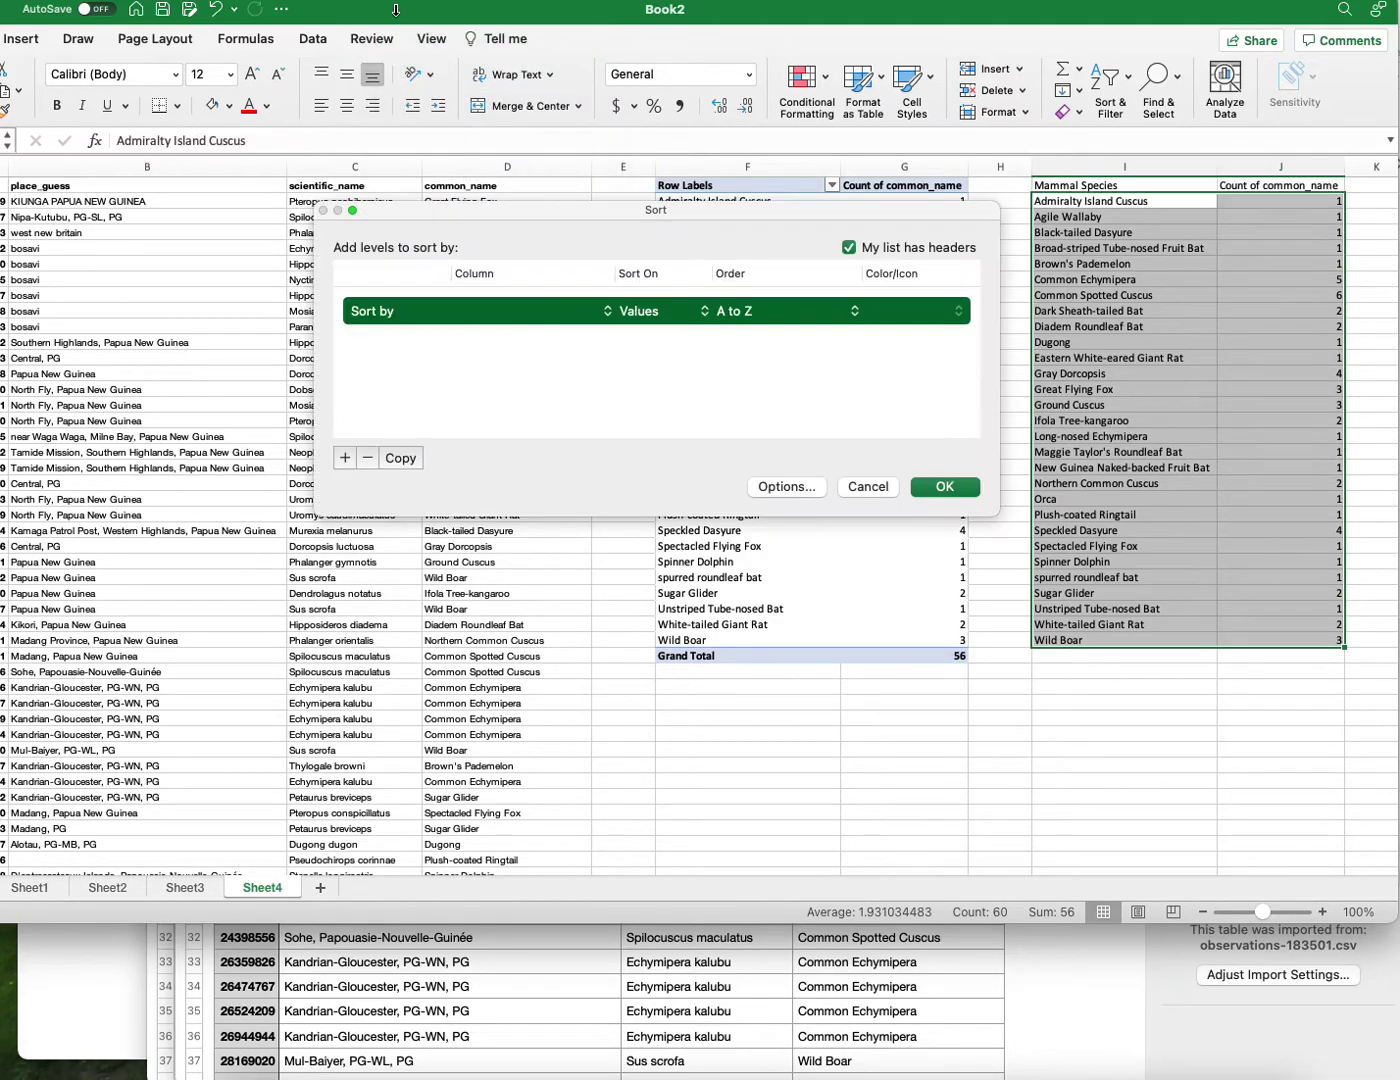
left_click(607, 310)
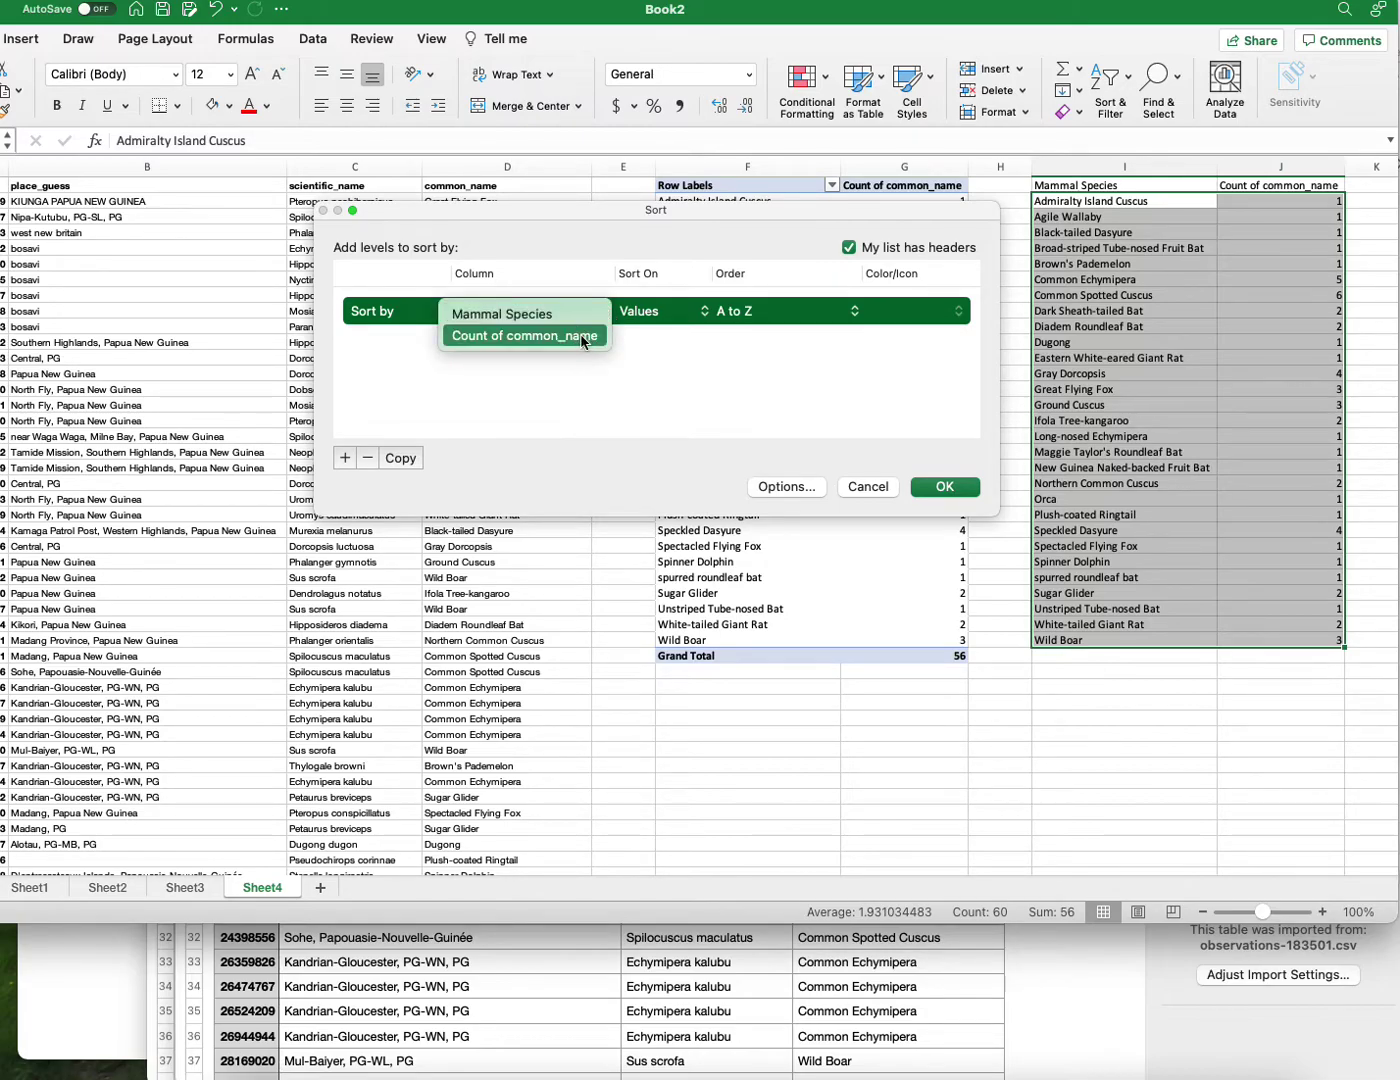
left_click(583, 337)
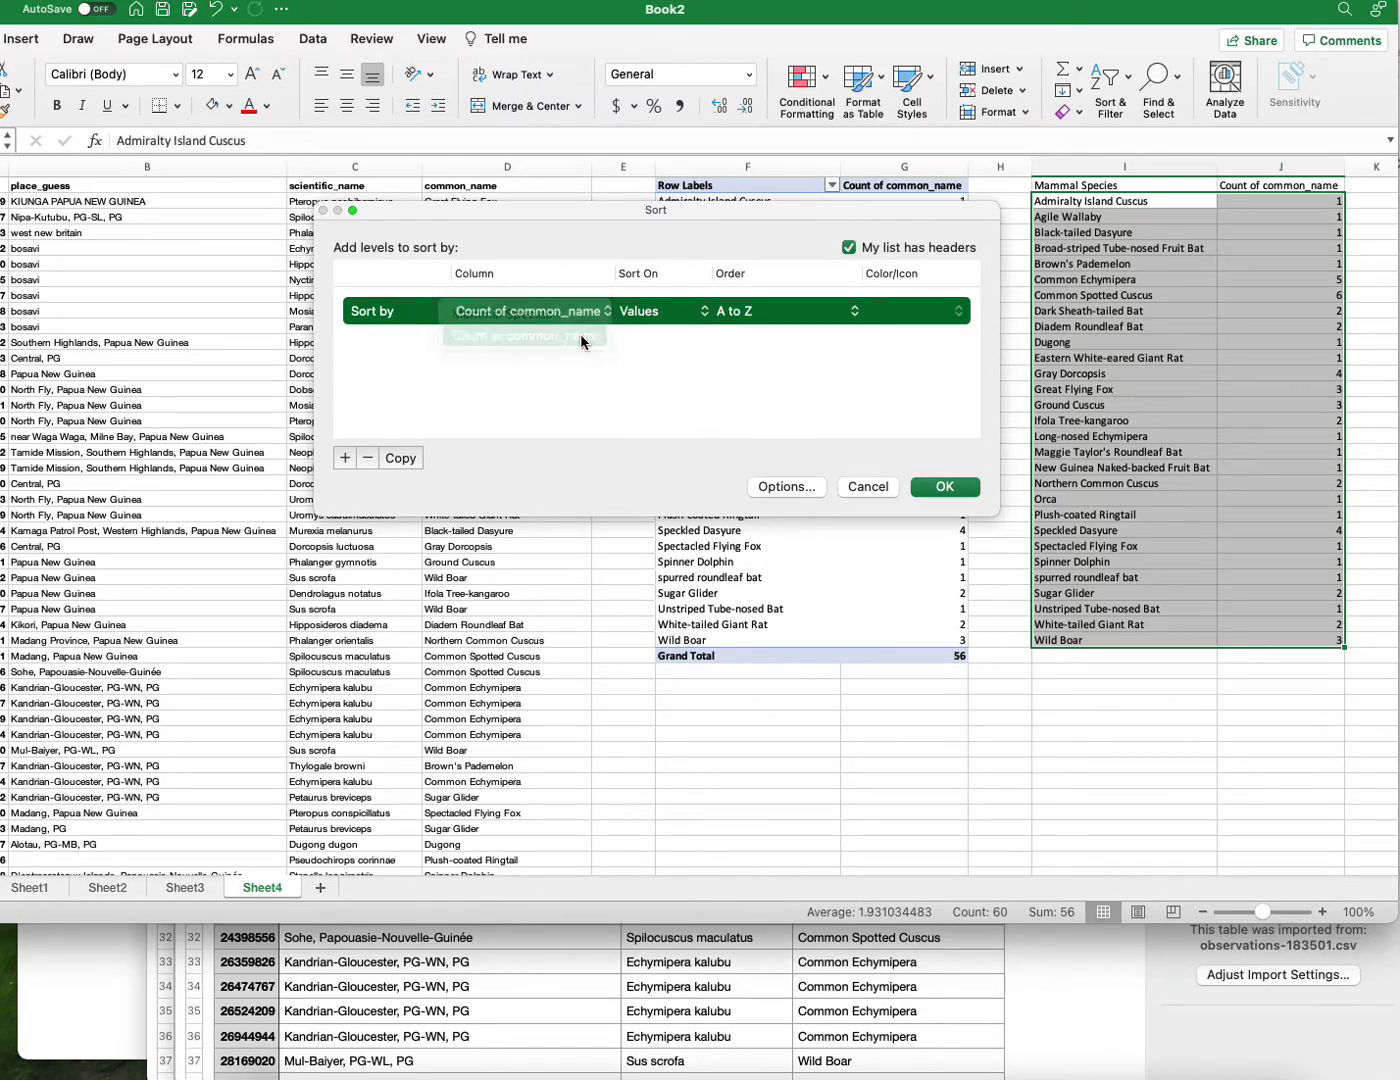
left_click(856, 317)
left_click(823, 334)
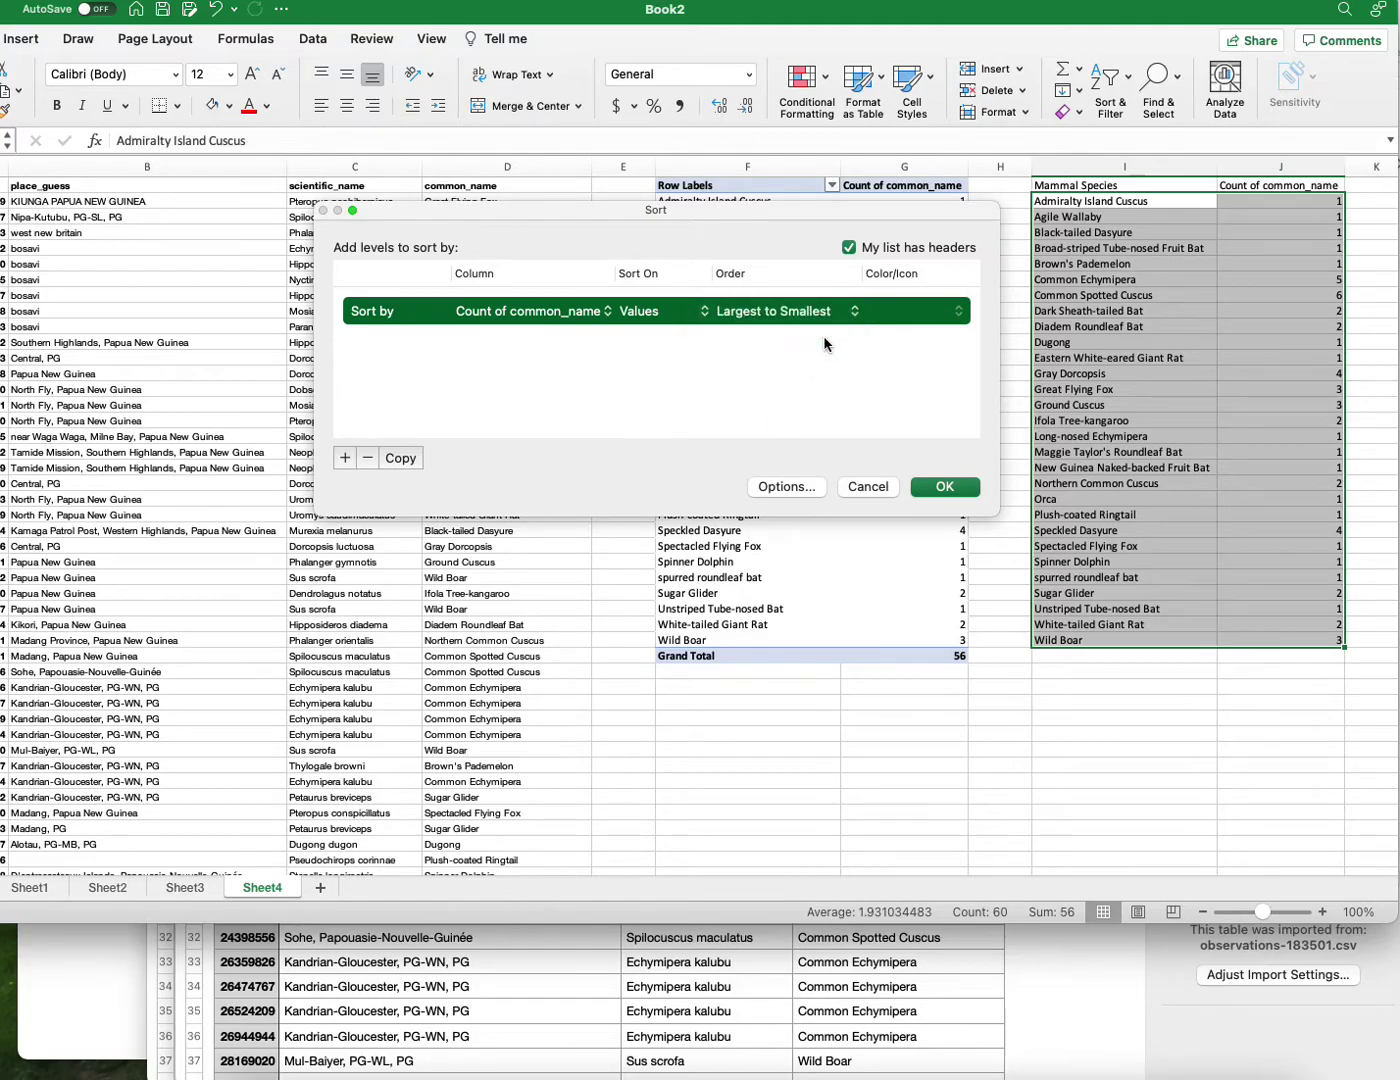
left_click(946, 485)
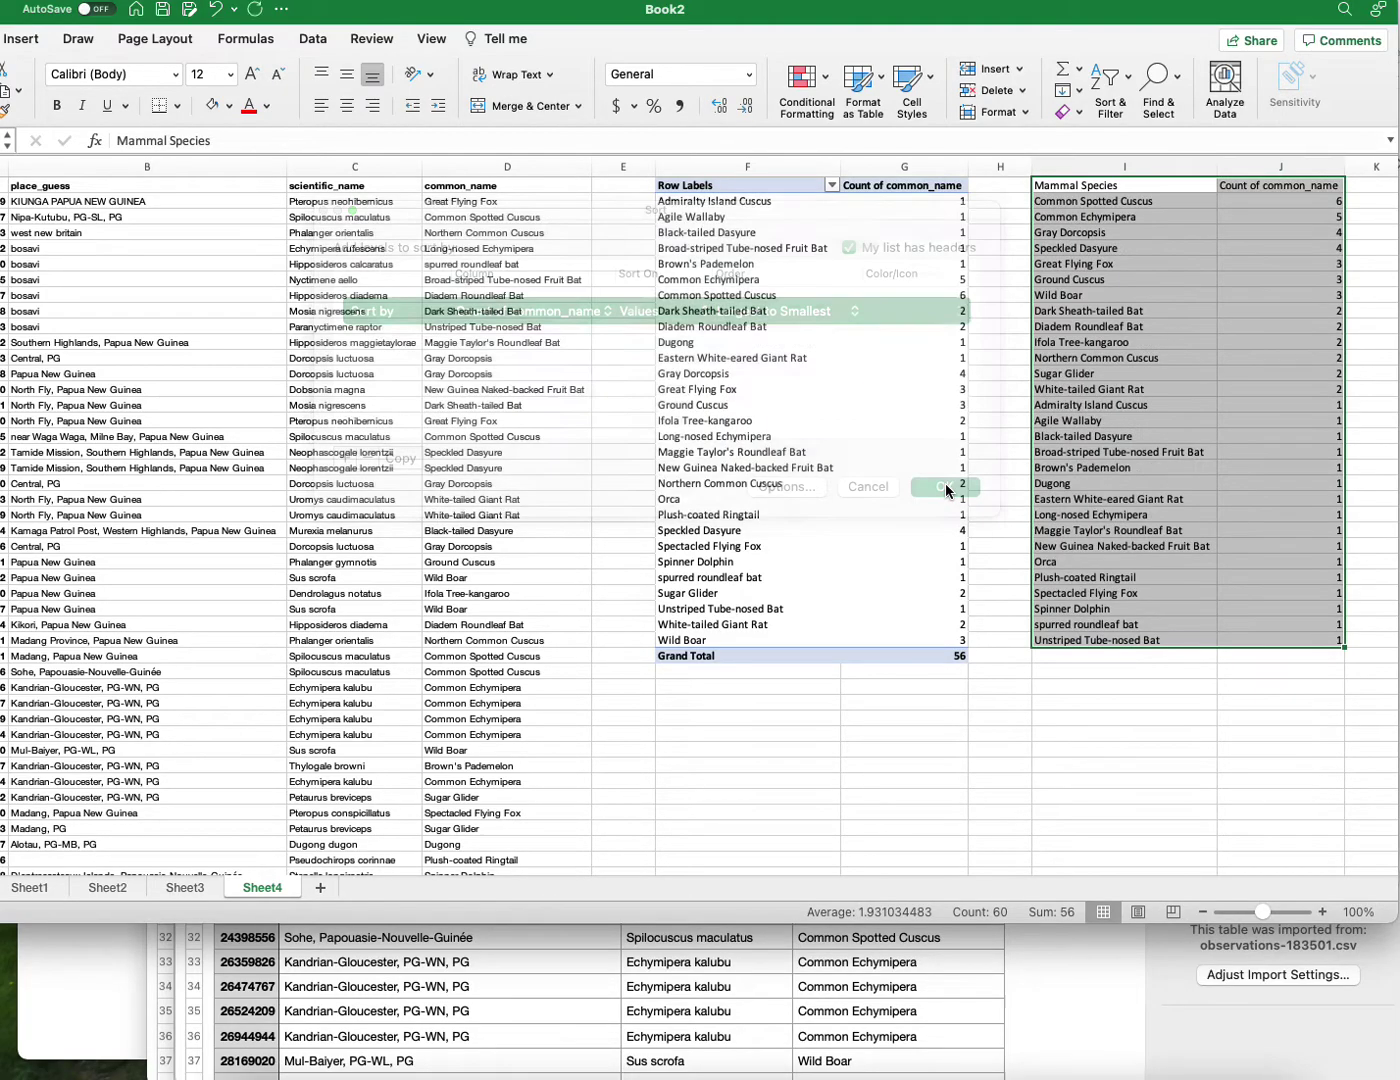
scroll(1050, 760, "right", 3)
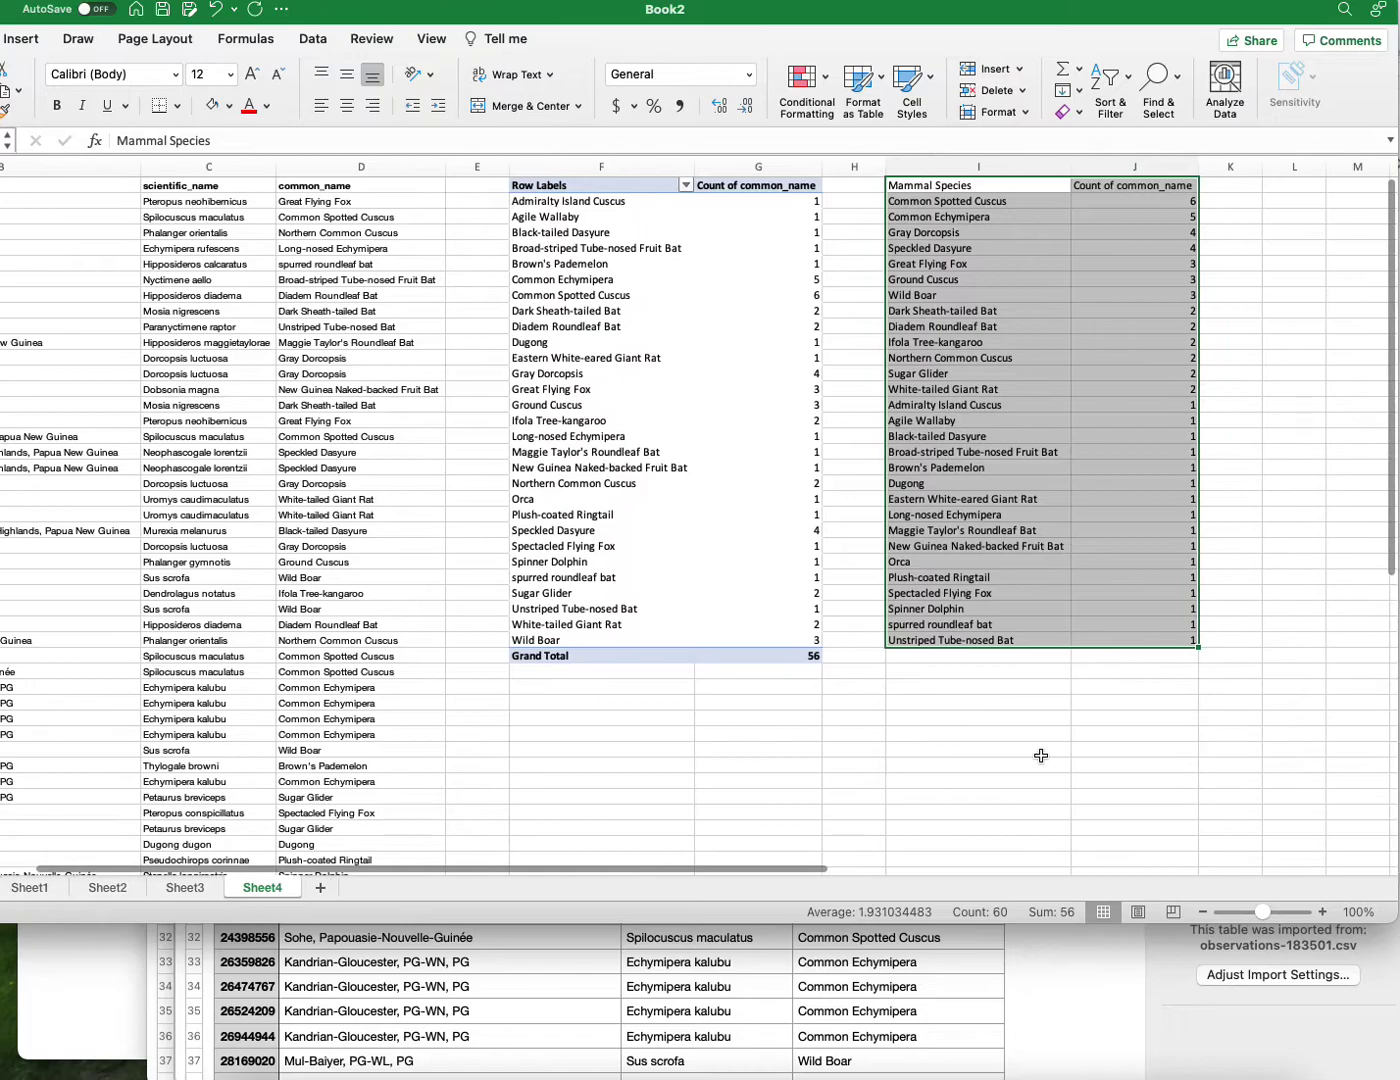
left_click_drag(790, 14, 972, 14)
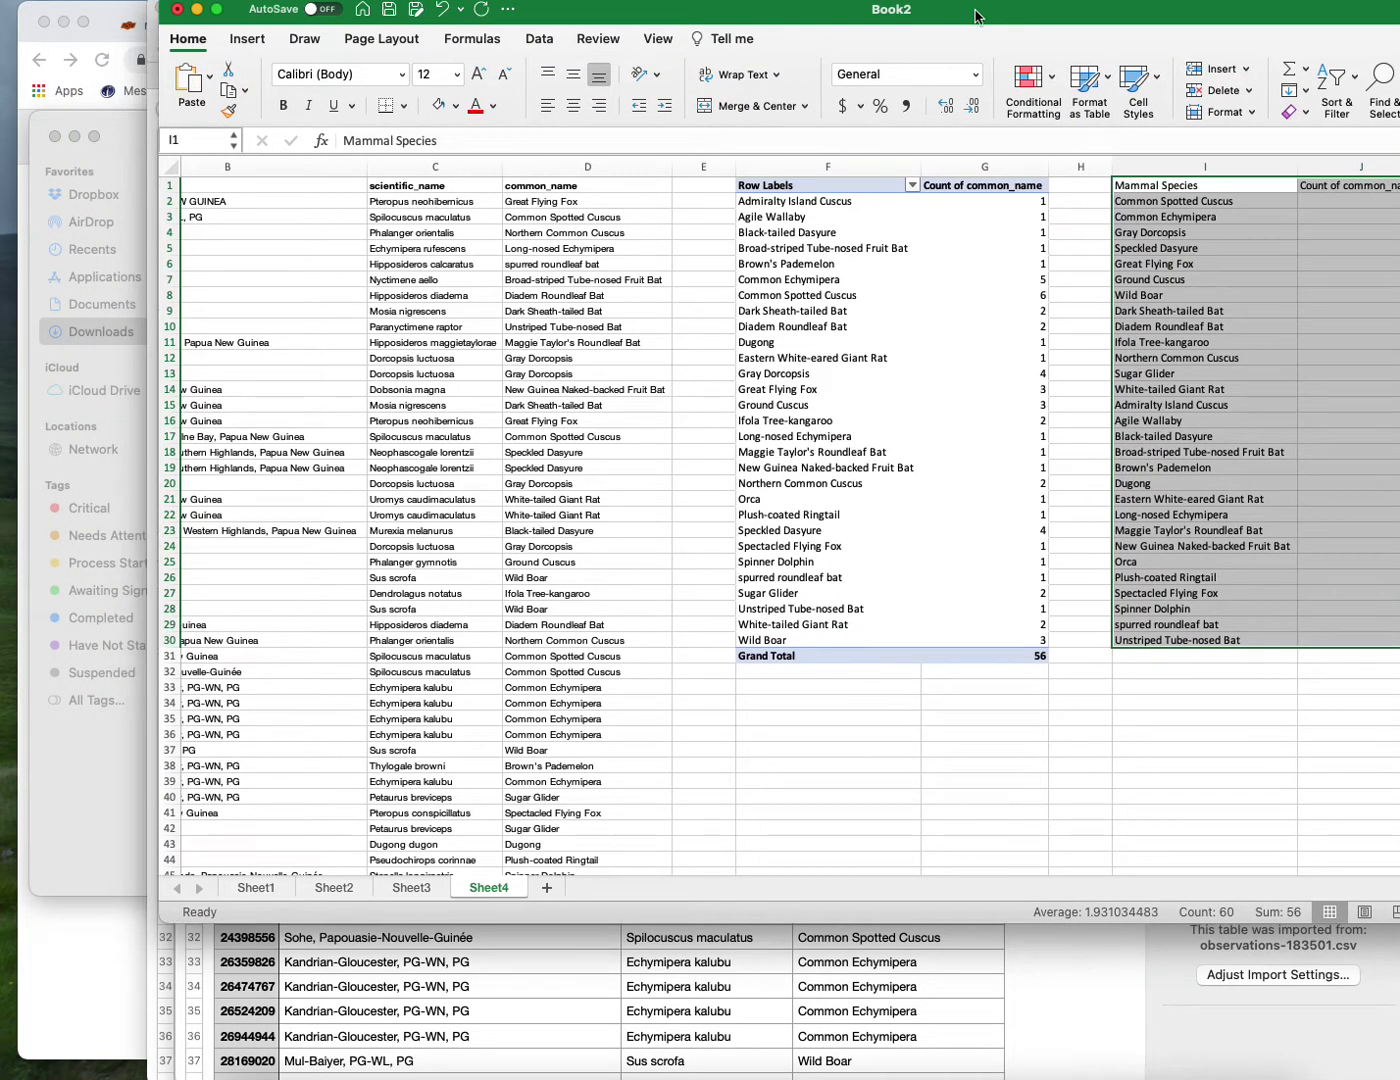
Examine the sorted species summary in columns I and J, checking the top-ranked mammal species against their observation counts.
left_click_drag(1059, 16, 788, 12)
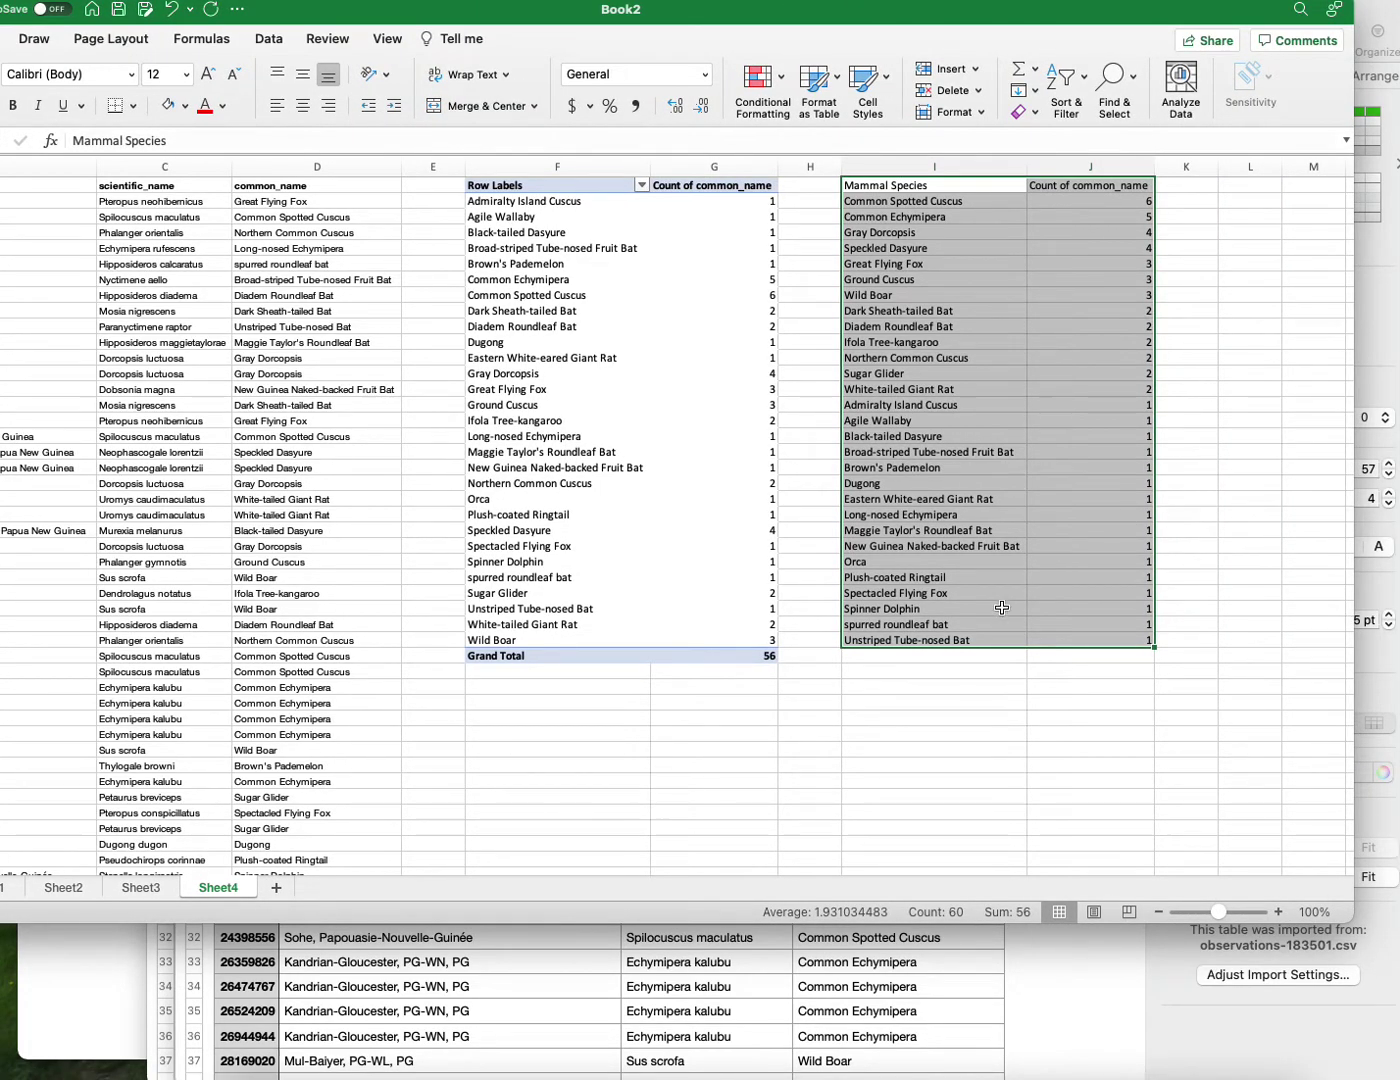
left_click(1092, 199)
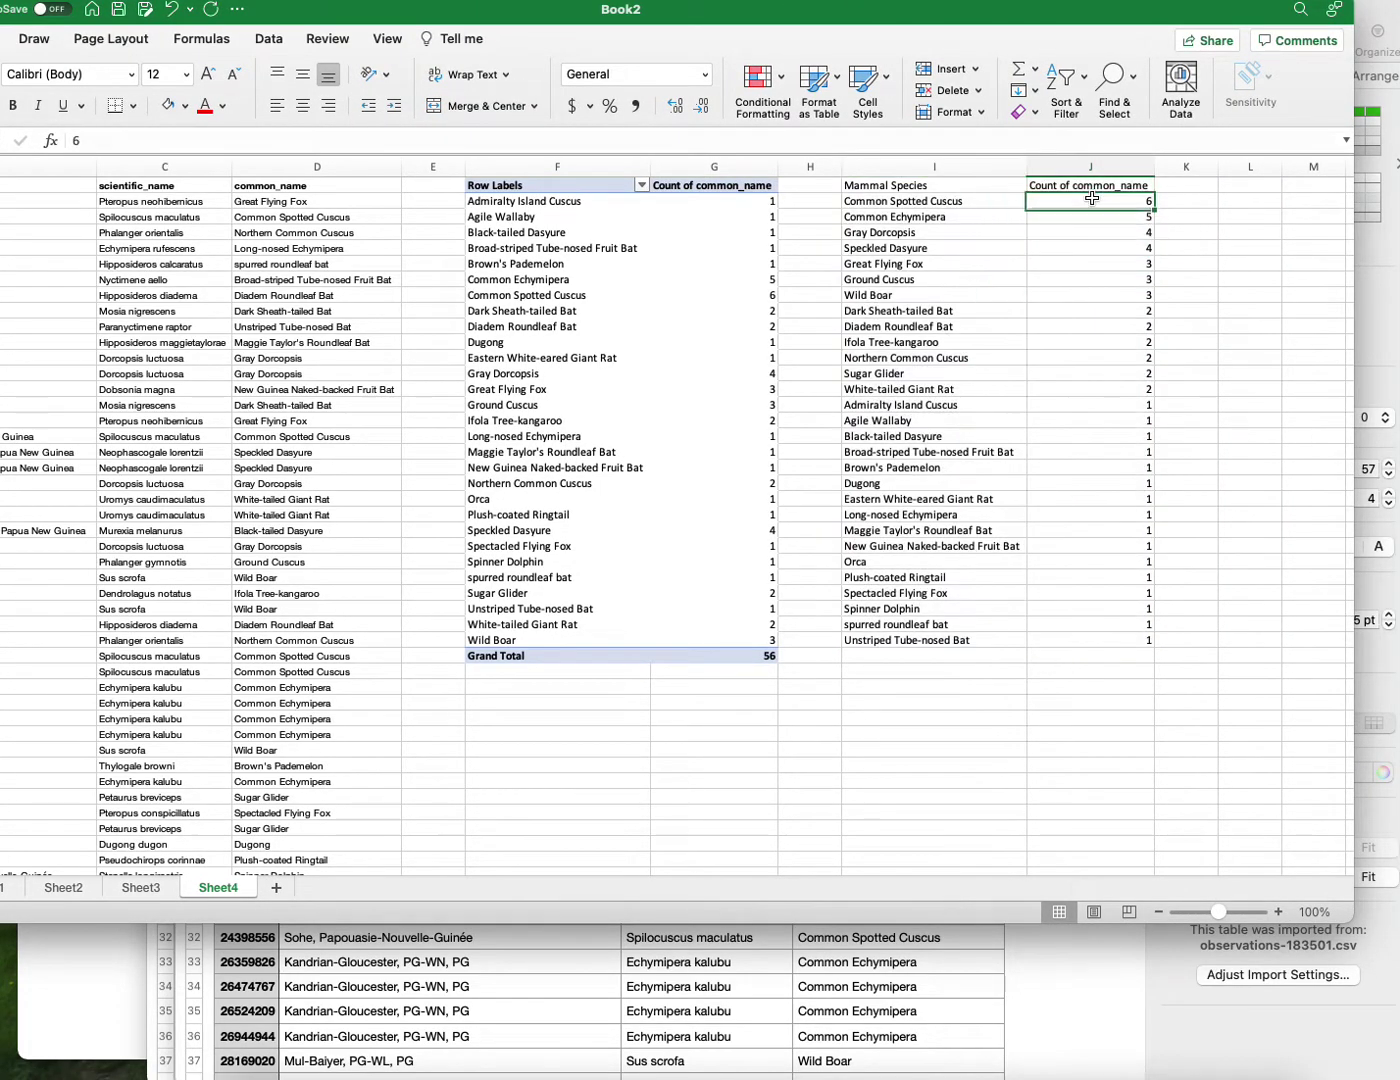
left_click(989, 205)
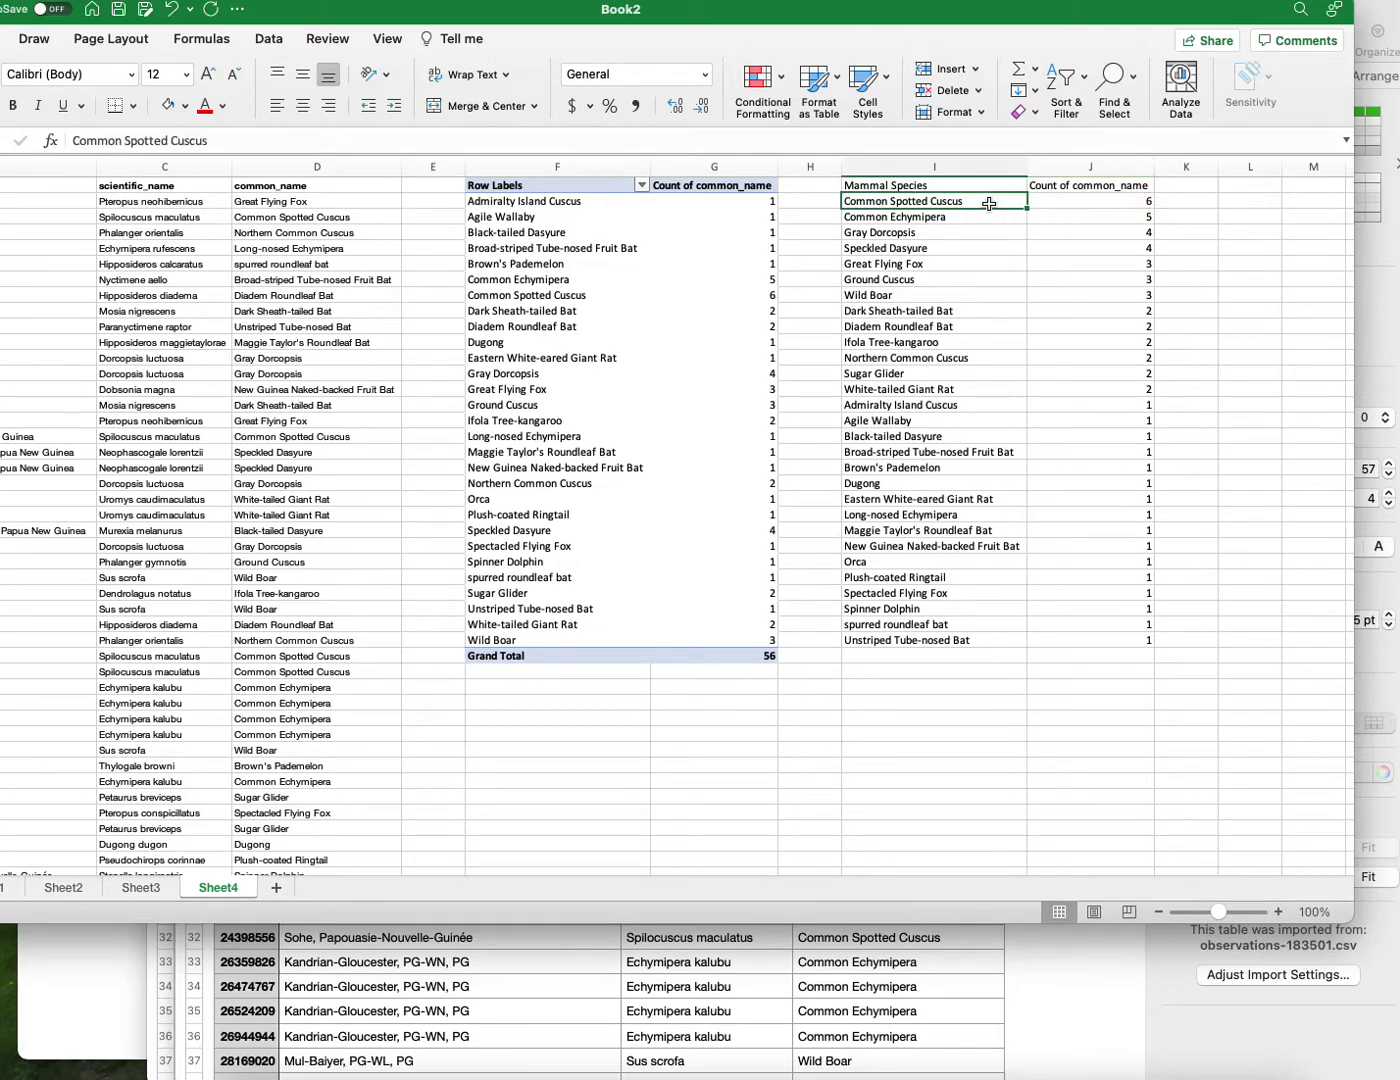
left_click(1066, 203)
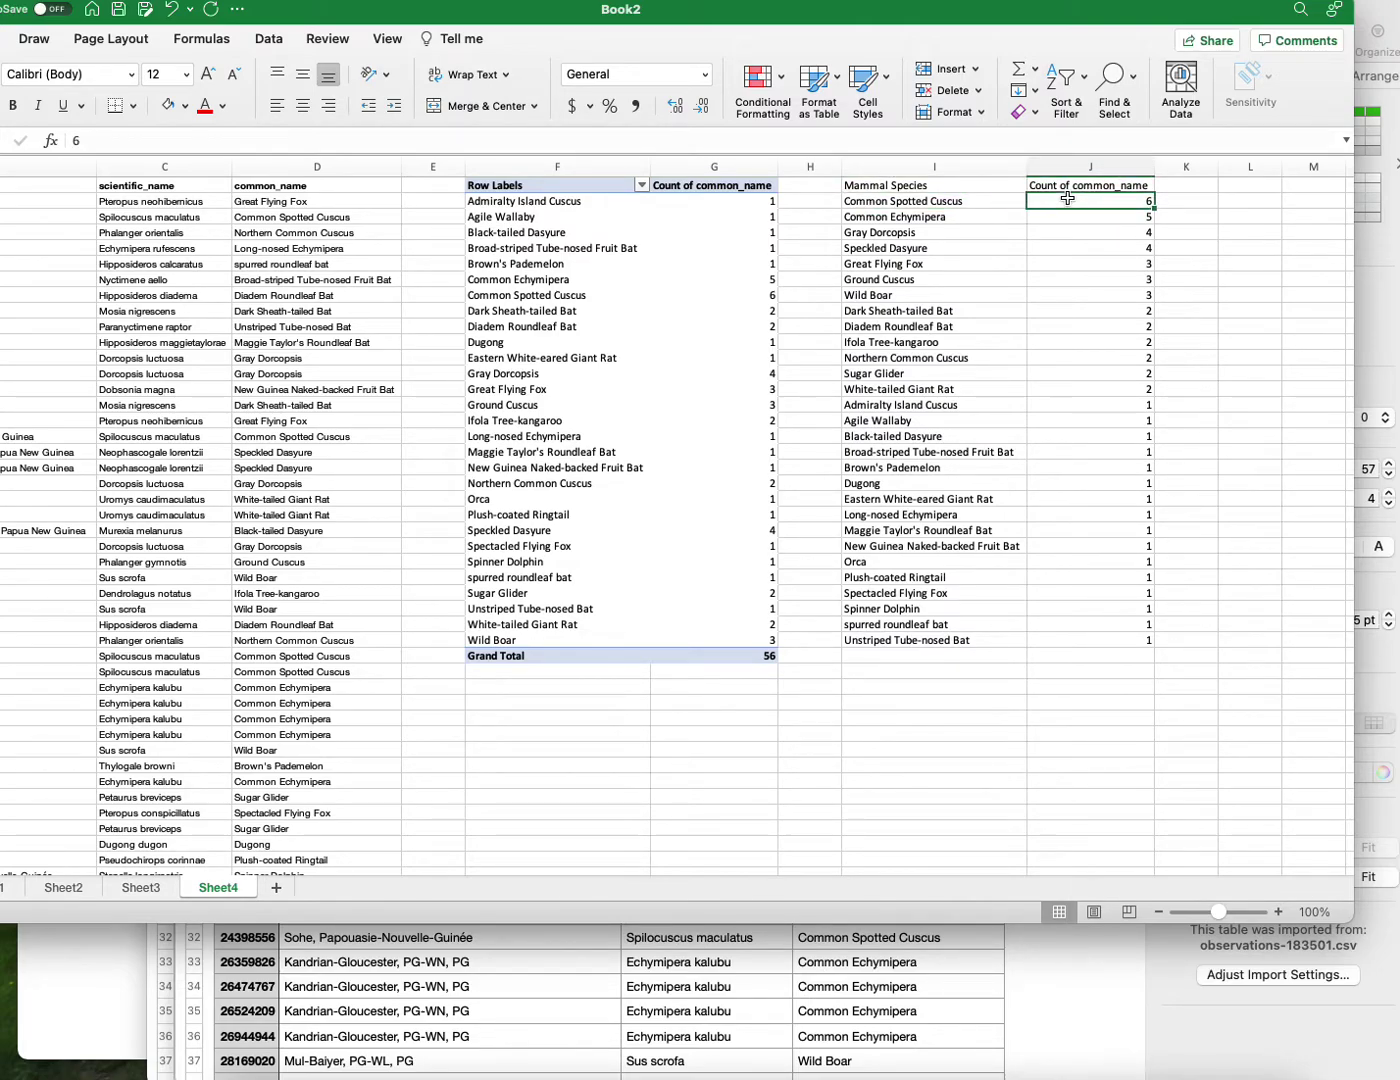
left_click(966, 218)
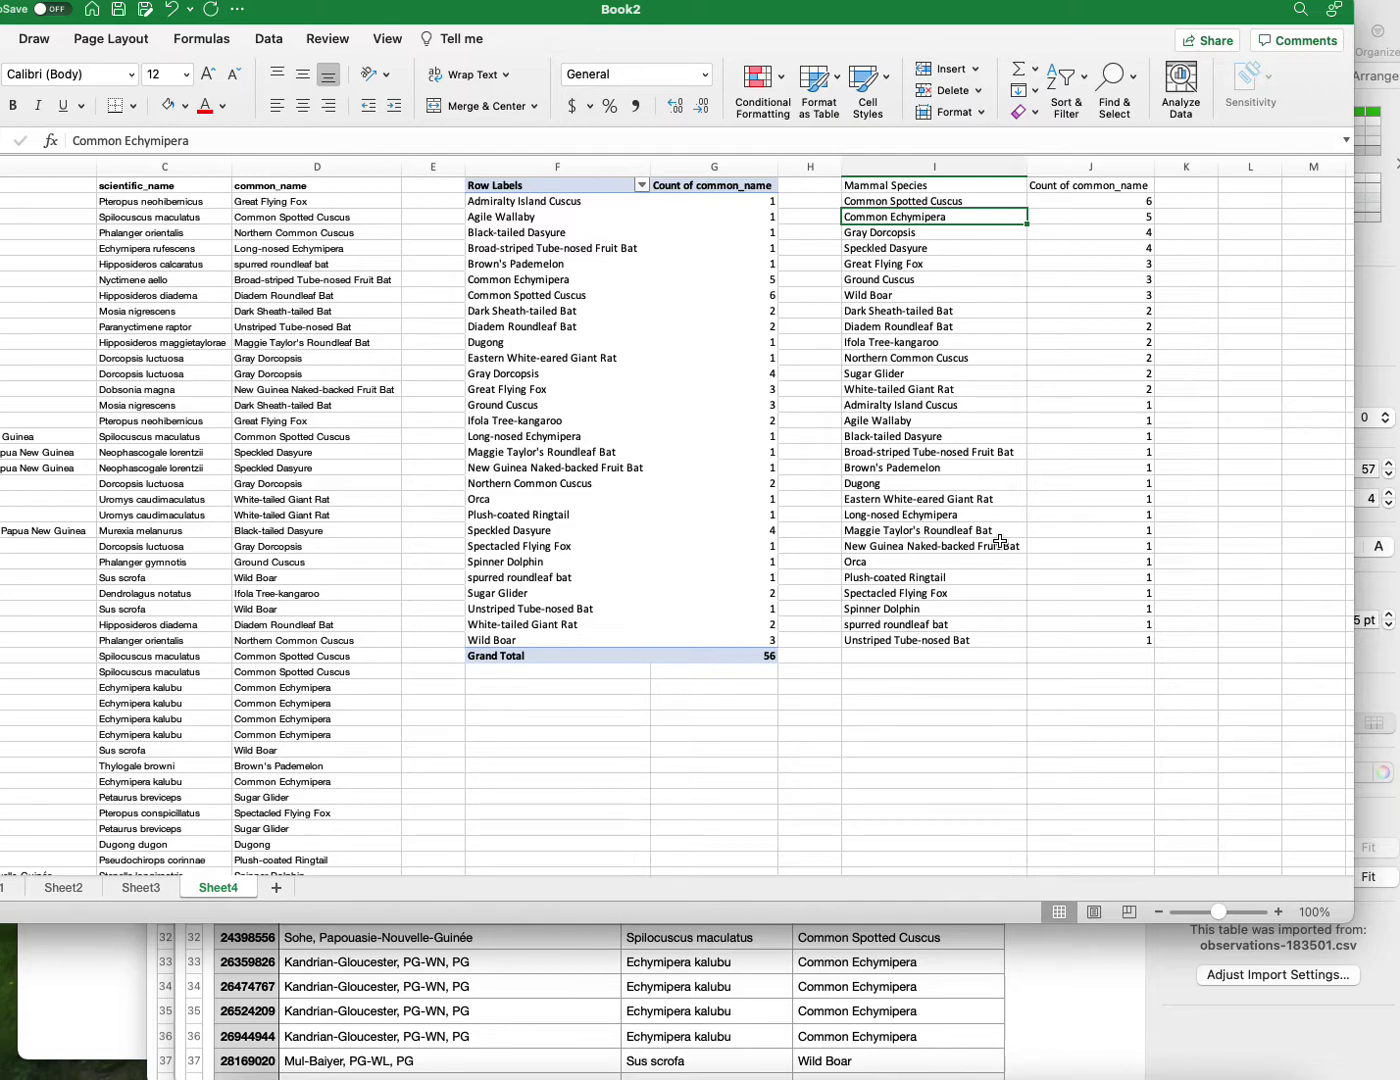
left_click(981, 199)
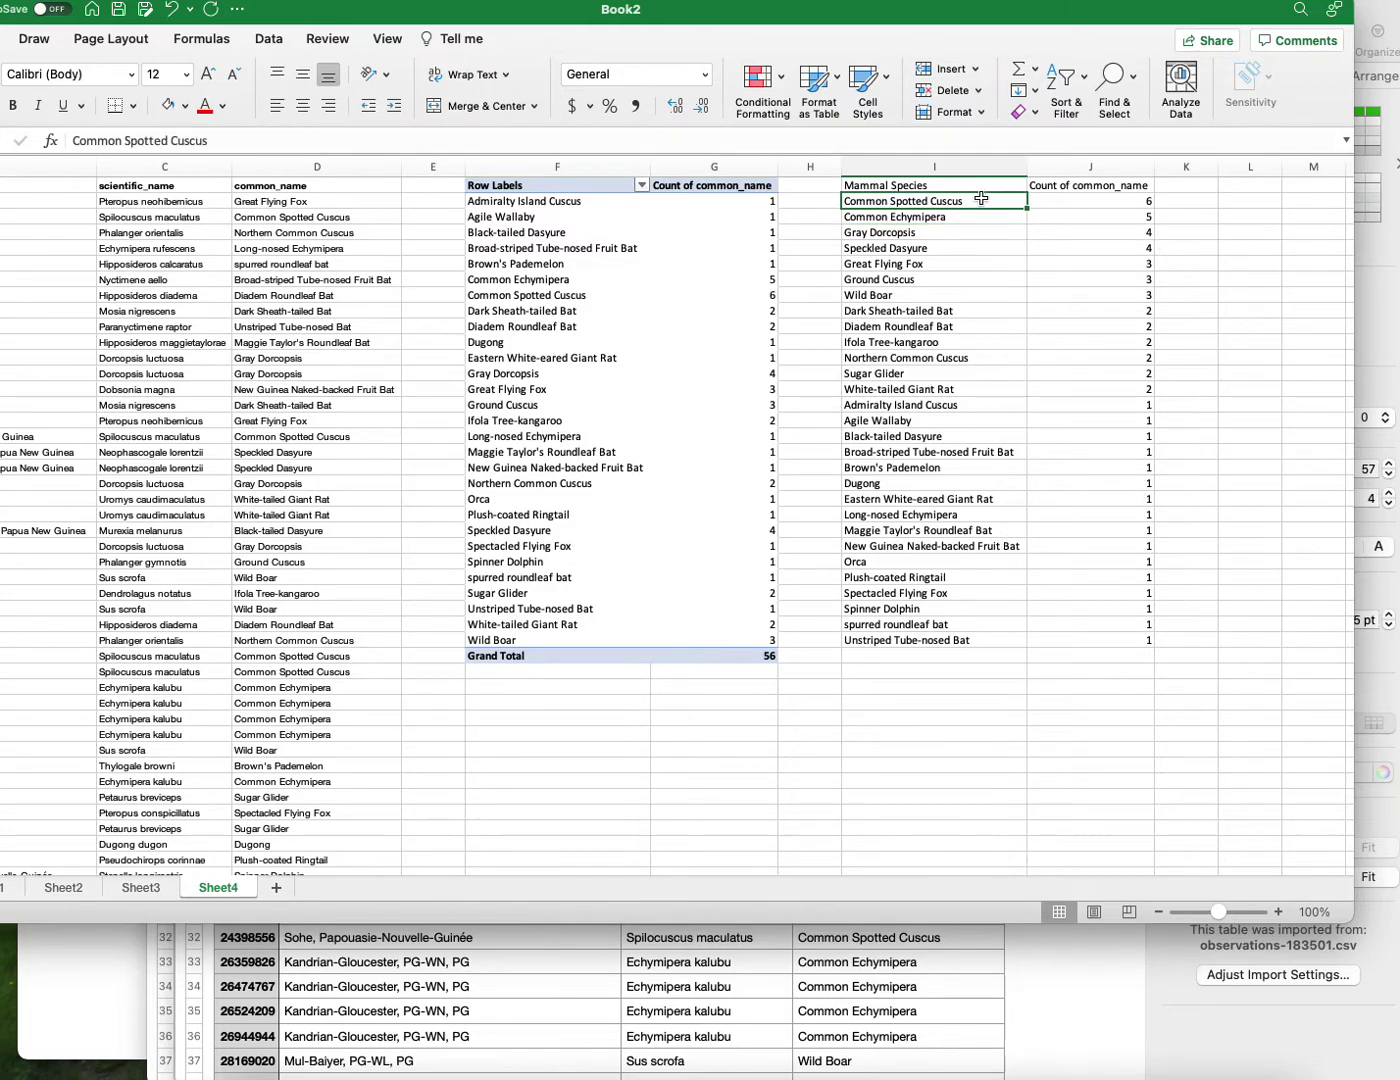
left_click(1102, 200)
left_click(1196, 217)
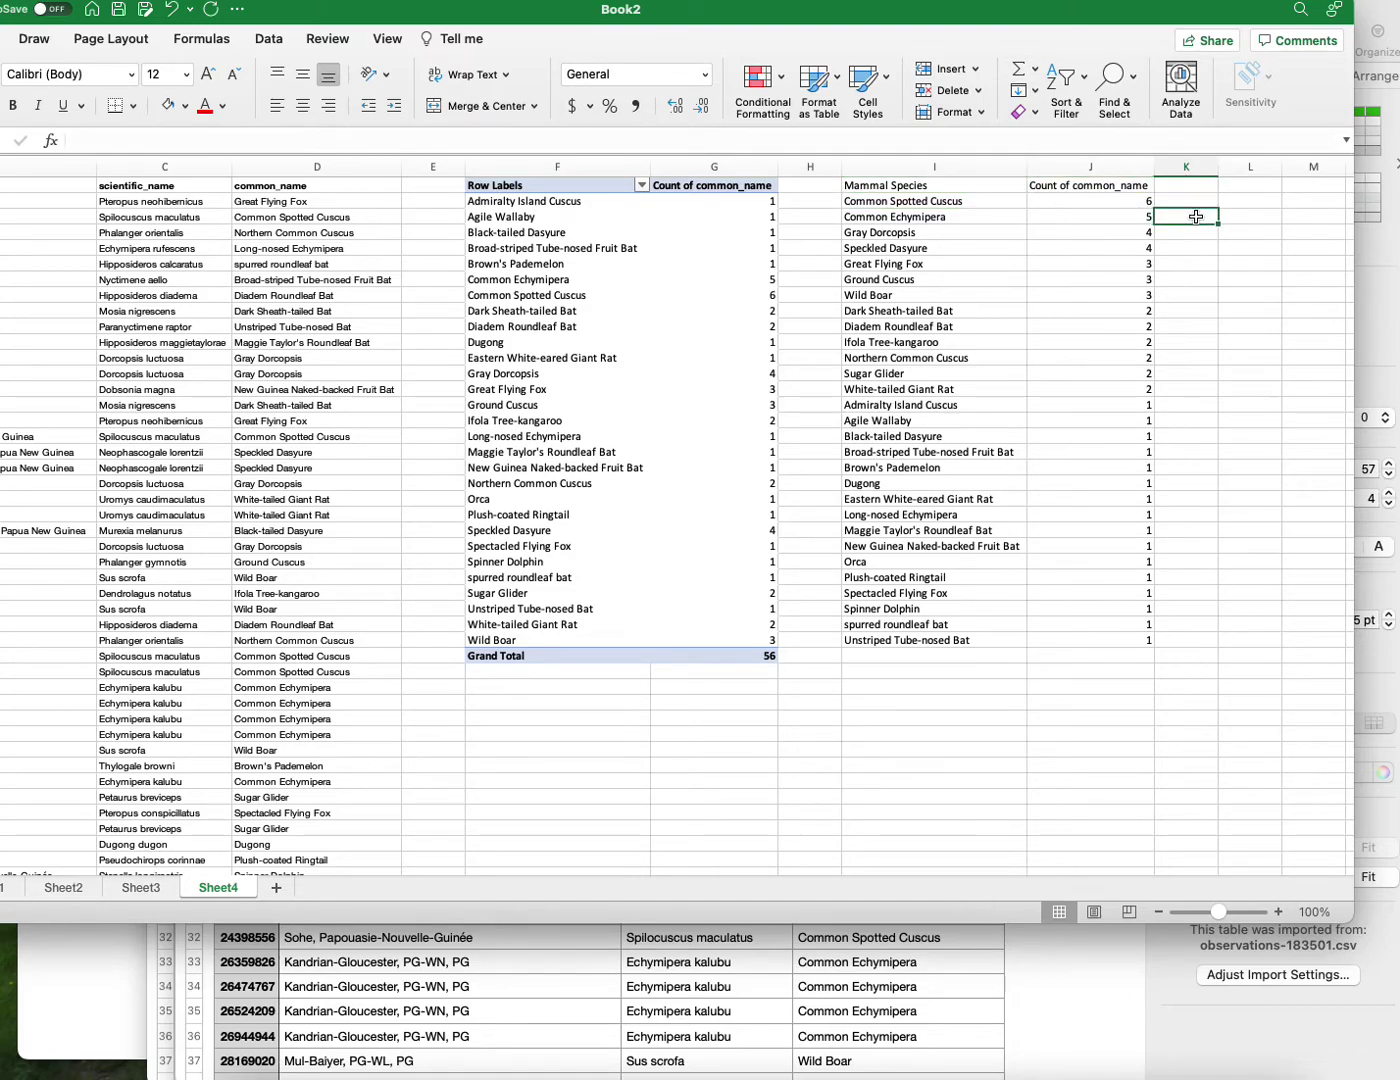